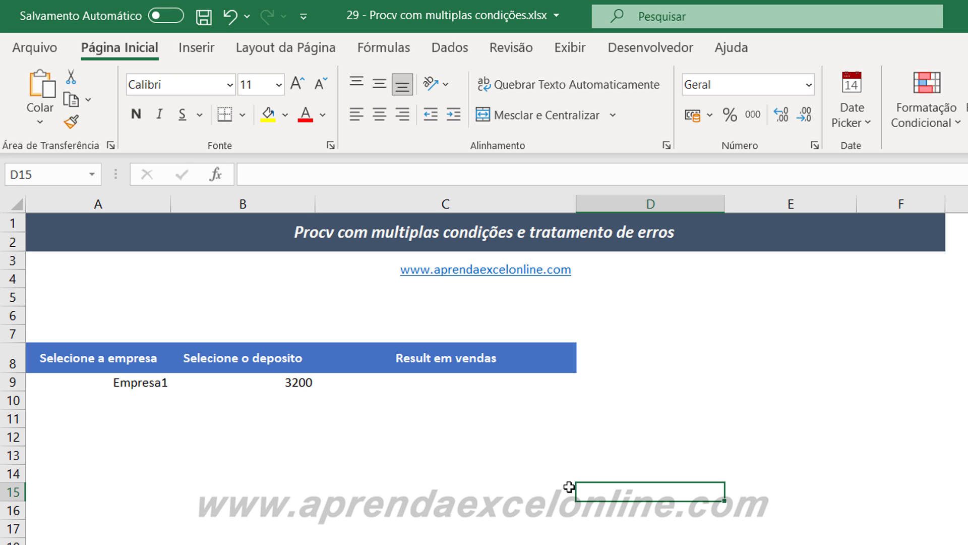
# Step: Examine the Empresa, Depósito and Vendas columns on the Base de dados sheet
pyautogui.click(458, 519)
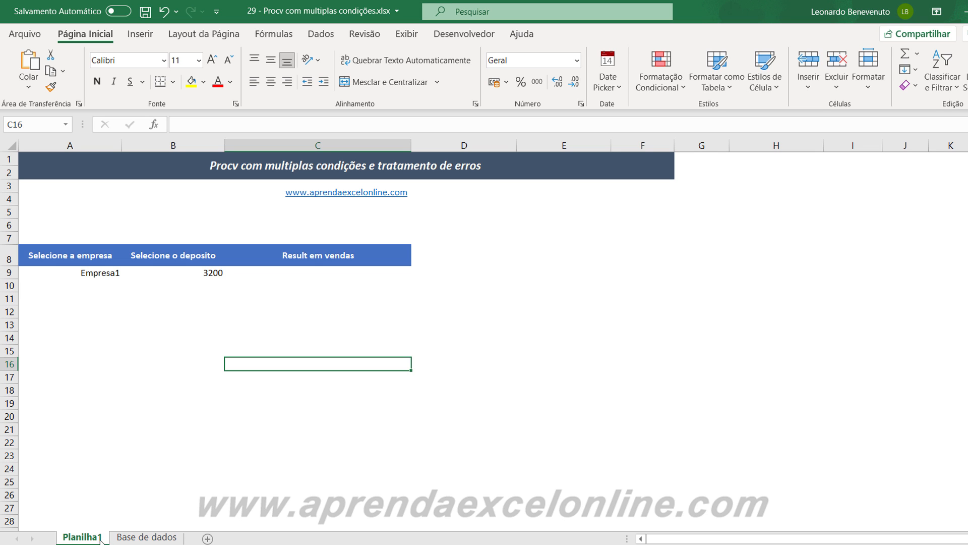
pyautogui.click(142, 537)
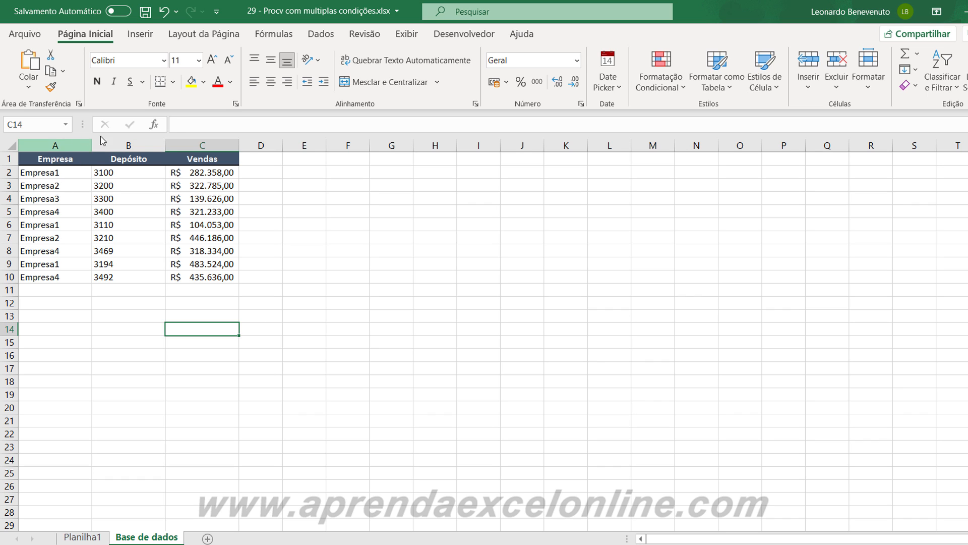
pyautogui.click(65, 144)
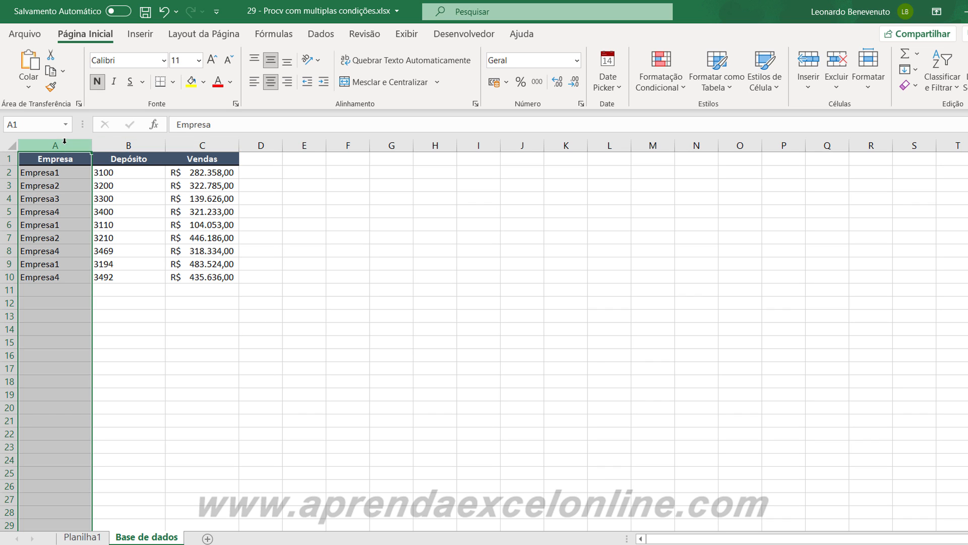
pyautogui.click(128, 145)
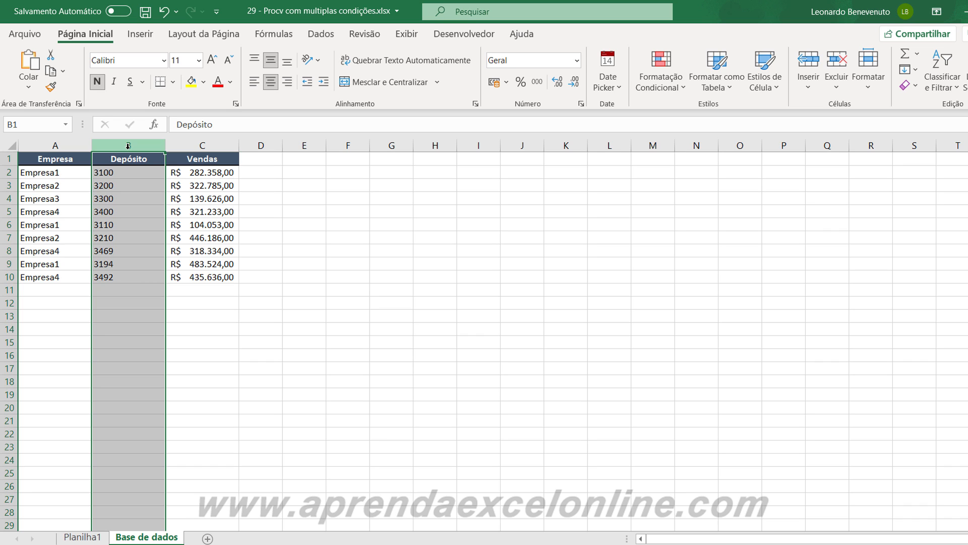
pyautogui.click(202, 144)
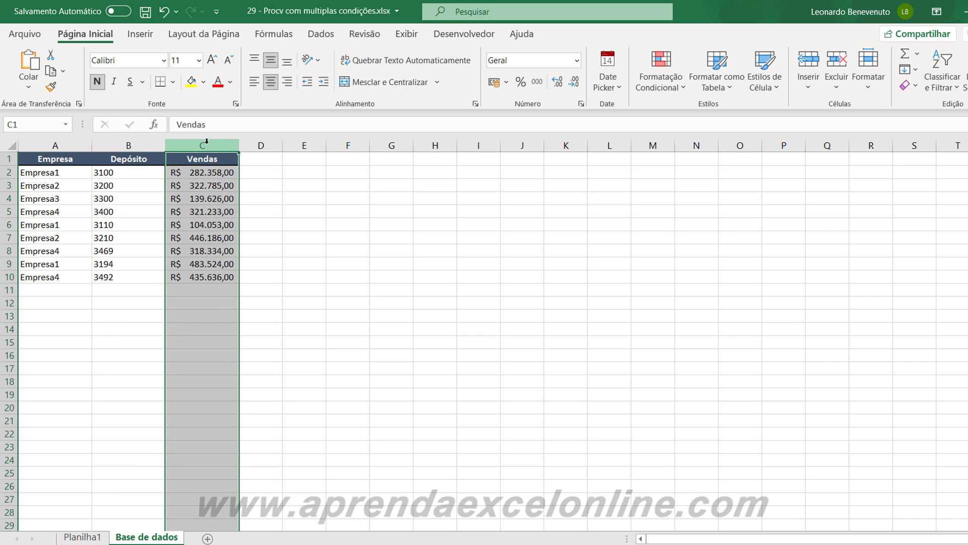
pyautogui.click(130, 144)
pyautogui.click(58, 144)
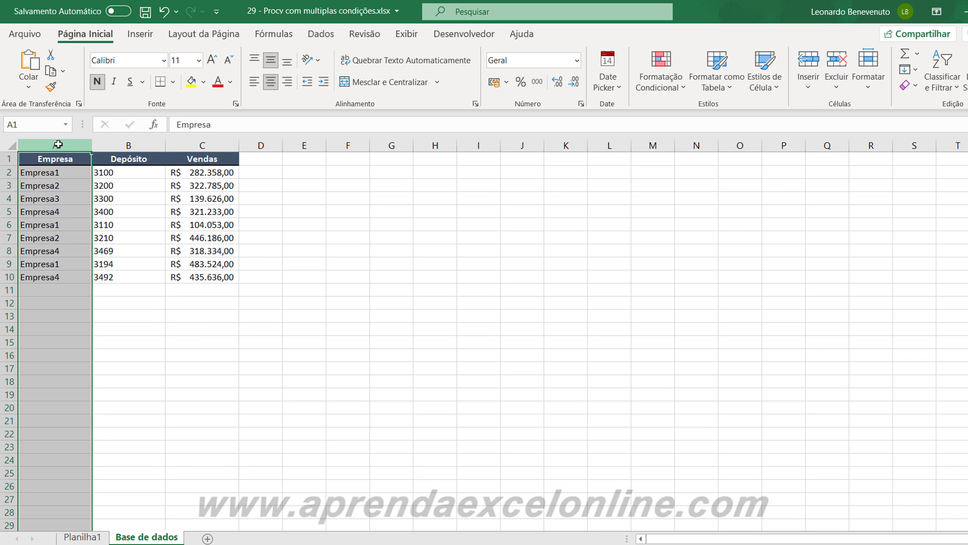
pyautogui.click(121, 235)
pyautogui.moveTo(55, 173); pyautogui.dragTo(55, 277)
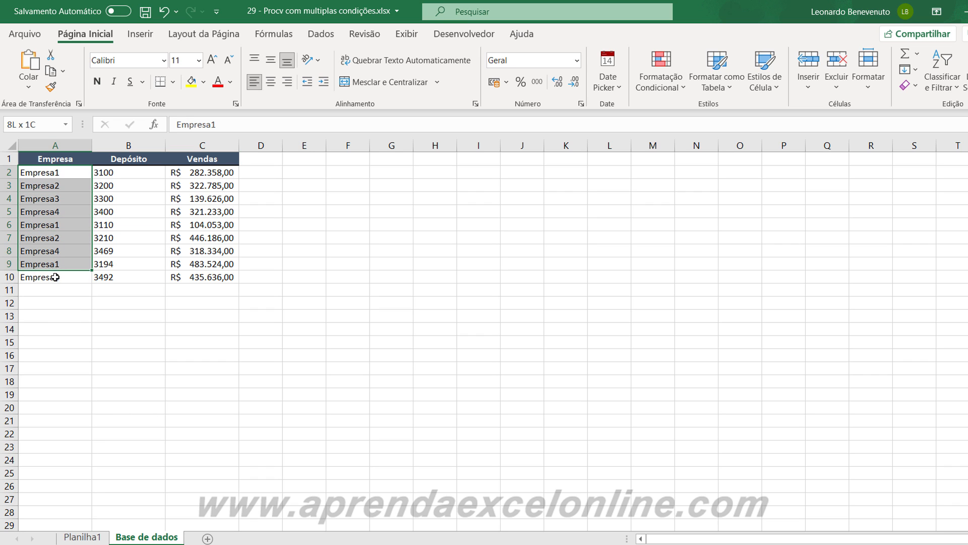
pyautogui.click(51, 211)
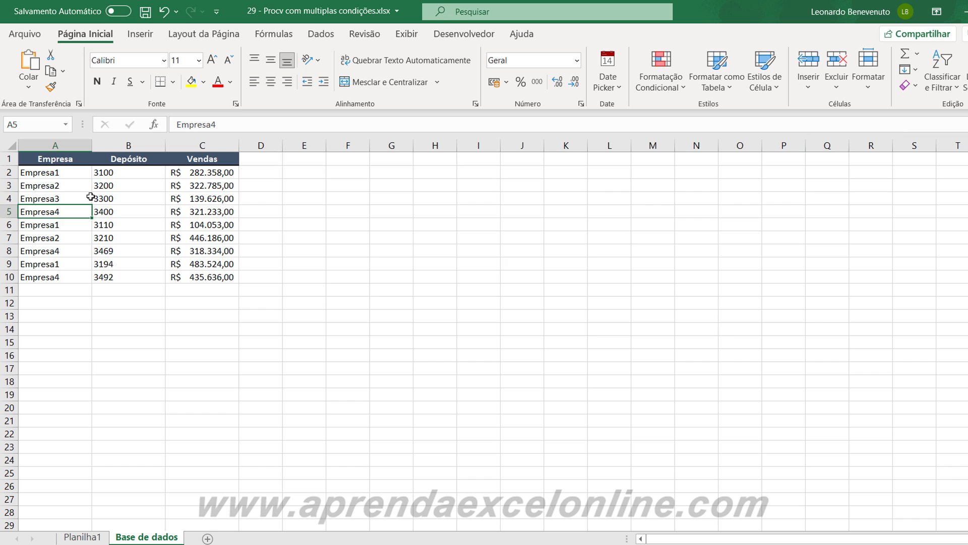
# Step: Add filters to the header row of the Base de dados table
pyautogui.click(10, 159)
pyautogui.click(942, 80)
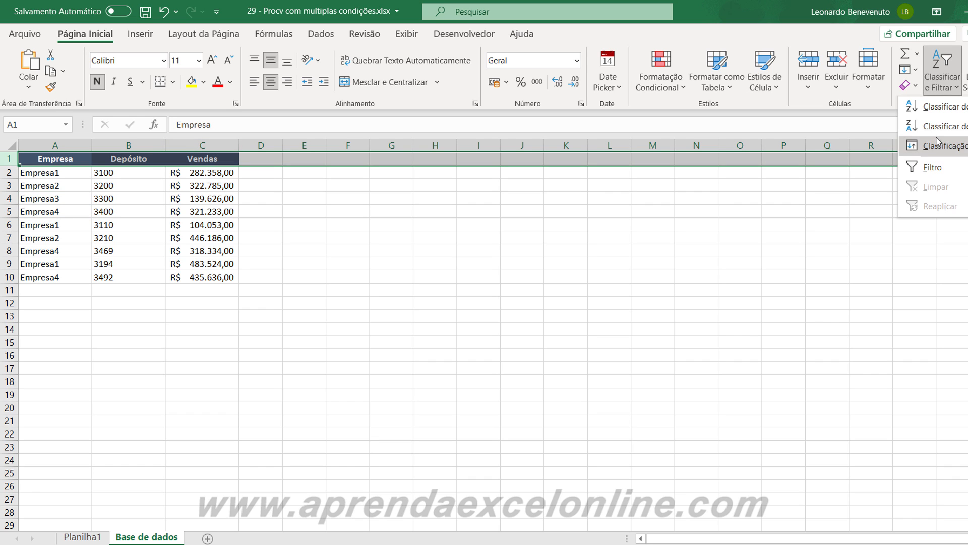
pyautogui.click(932, 167)
pyautogui.click(355, 224)
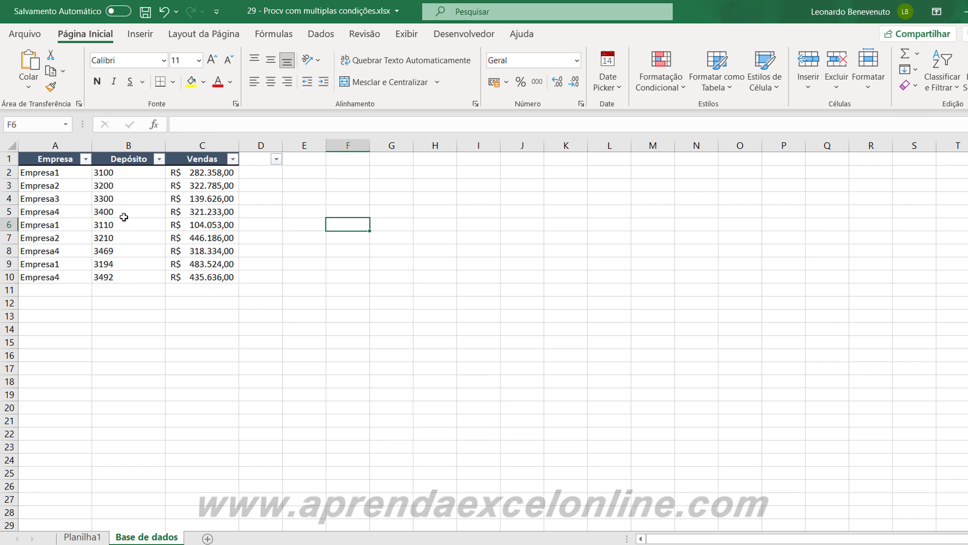
# Step: Filter the Empresa column to show only Empresa1 and go through its depósito codes
pyautogui.click(85, 158)
pyautogui.click(52, 319)
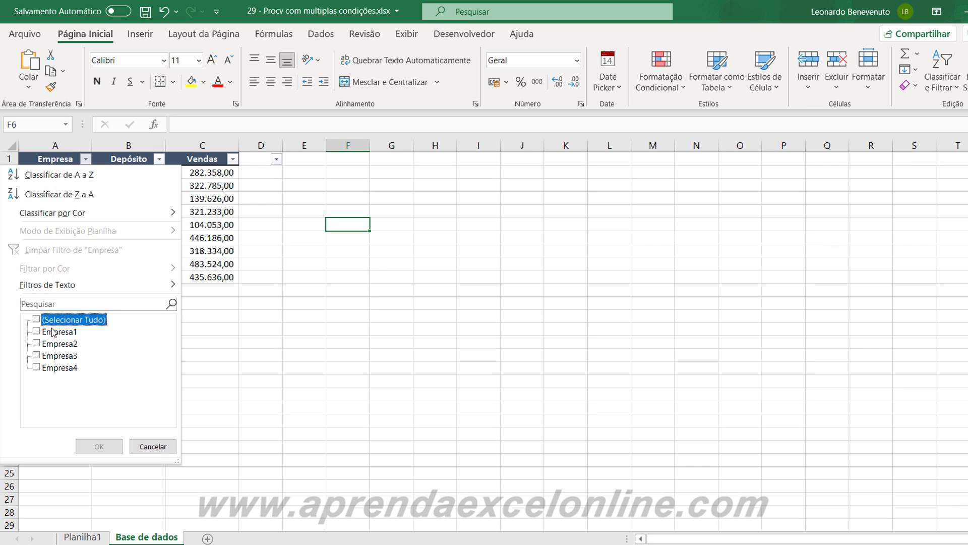
pyautogui.click(52, 332)
pyautogui.click(99, 446)
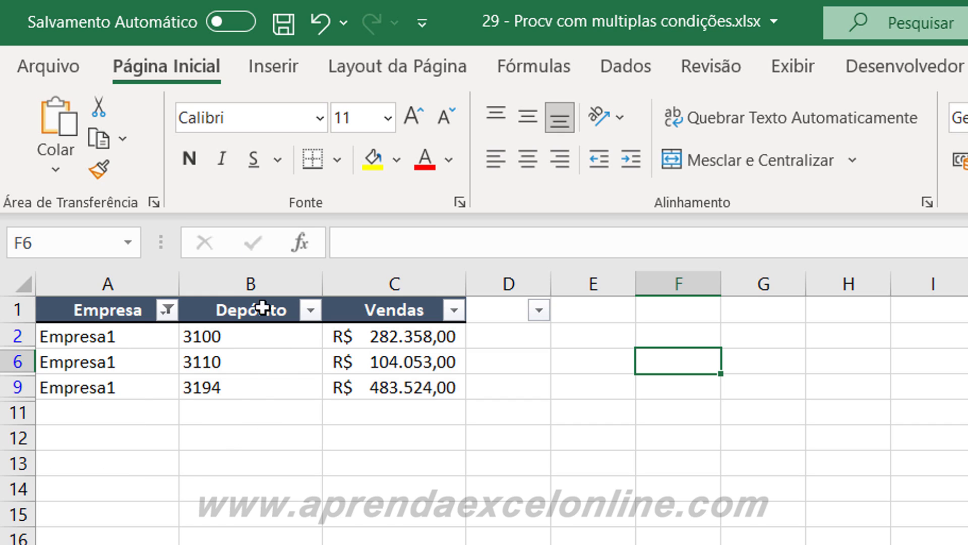
pyautogui.click(210, 337)
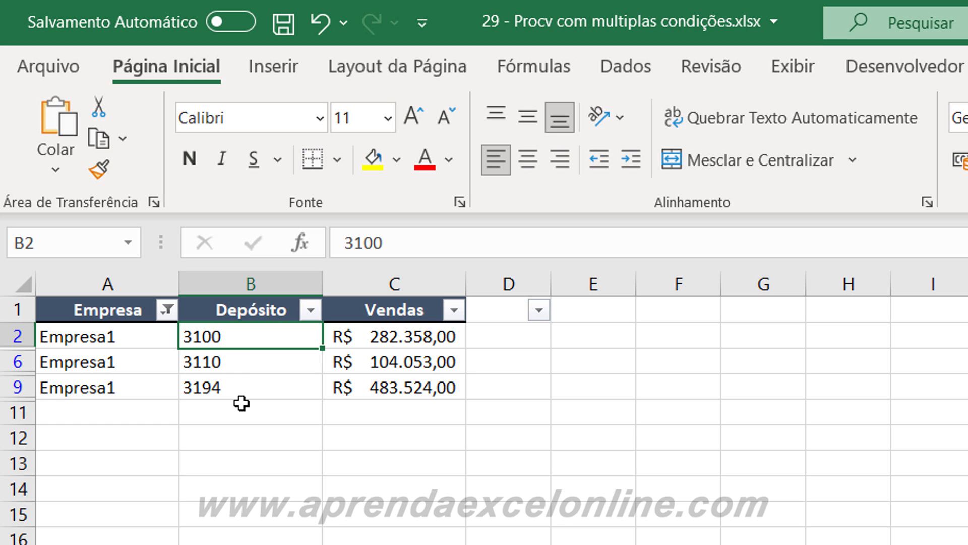
pyautogui.click(246, 368)
pyautogui.click(196, 384)
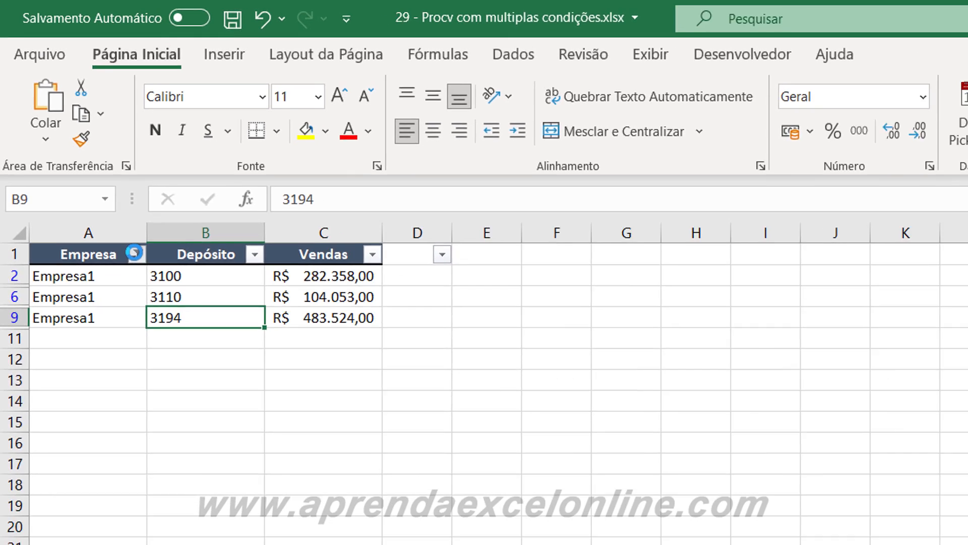
# Step: Change the Empresa filter to show only Empresa2 and go through its depósito codes
pyautogui.click(167, 310)
pyautogui.click(42, 379)
pyautogui.click(42, 393)
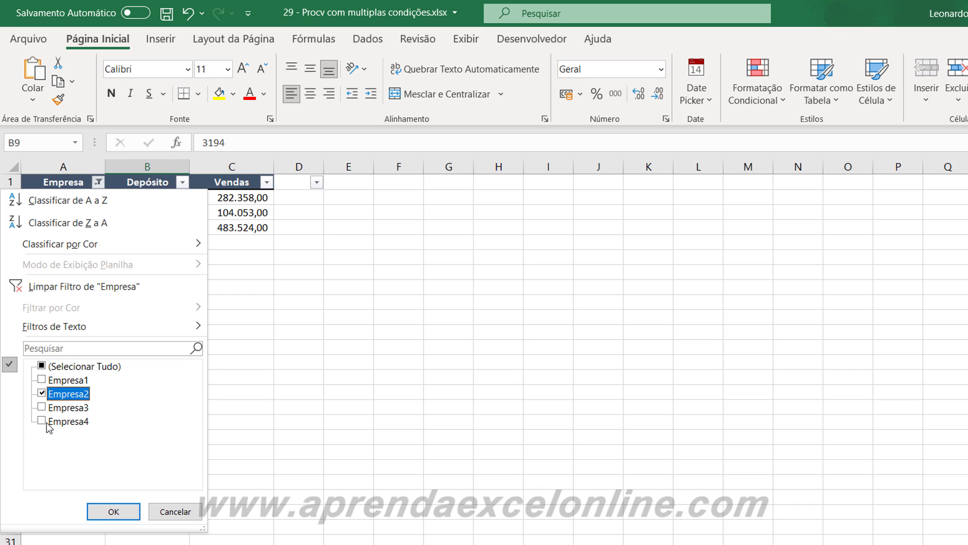
pyautogui.click(113, 510)
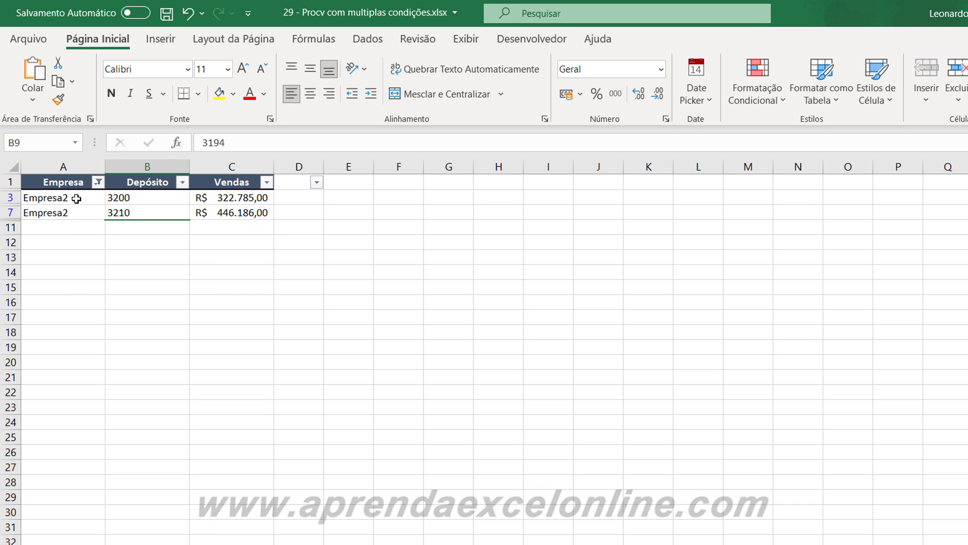
pyautogui.click(128, 199)
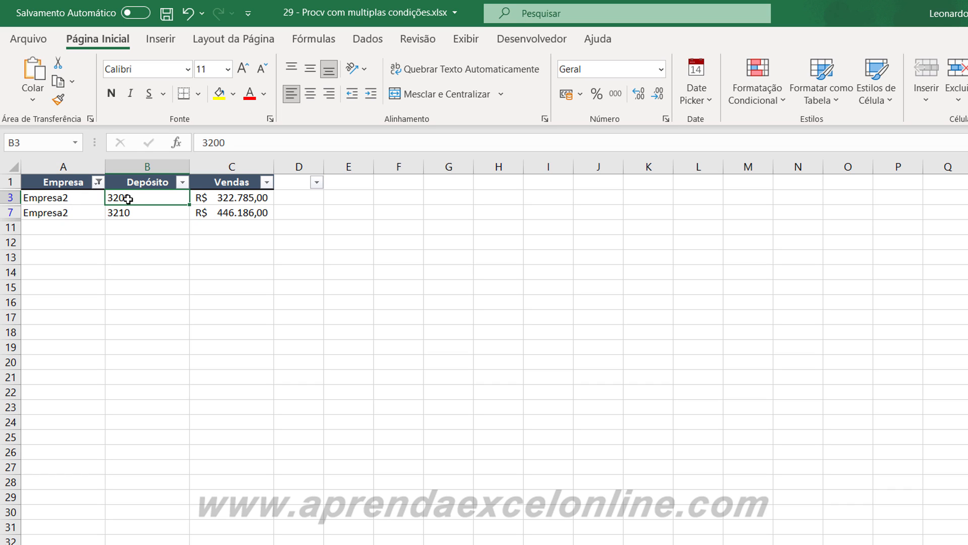
pyautogui.click(128, 212)
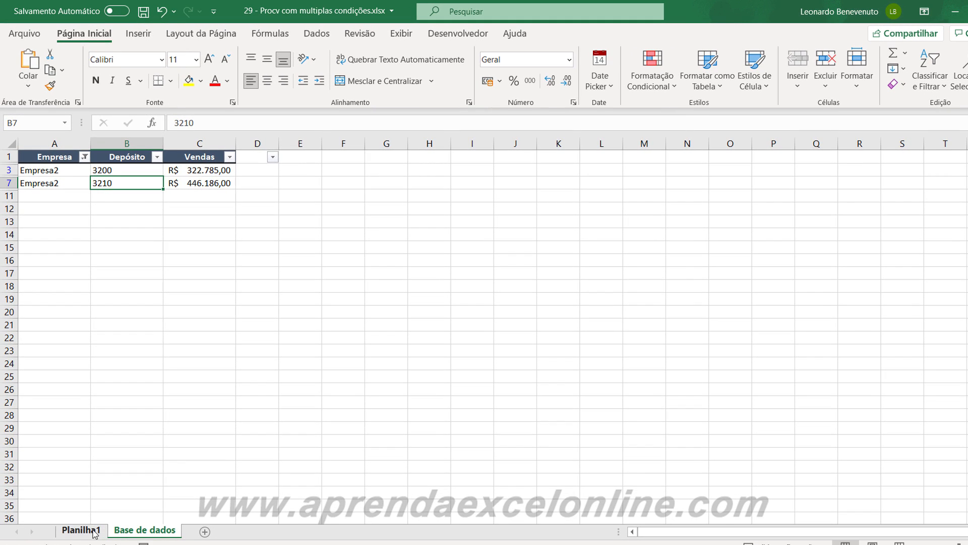
# Step: On the Planilha1 sheet, inspect the drop-down lists of the empresa cell A9 and the depósito cell B9
pyautogui.click(96, 531)
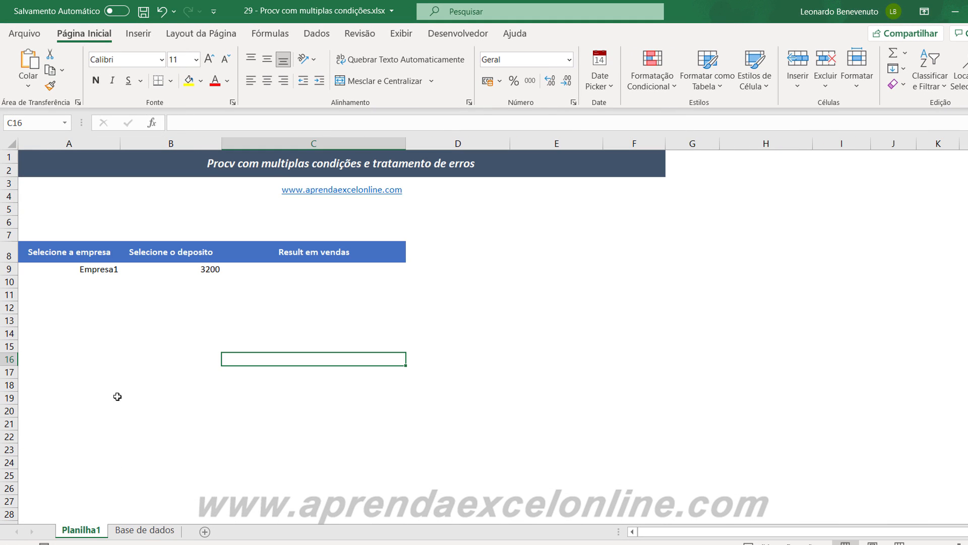
pyautogui.click(115, 396)
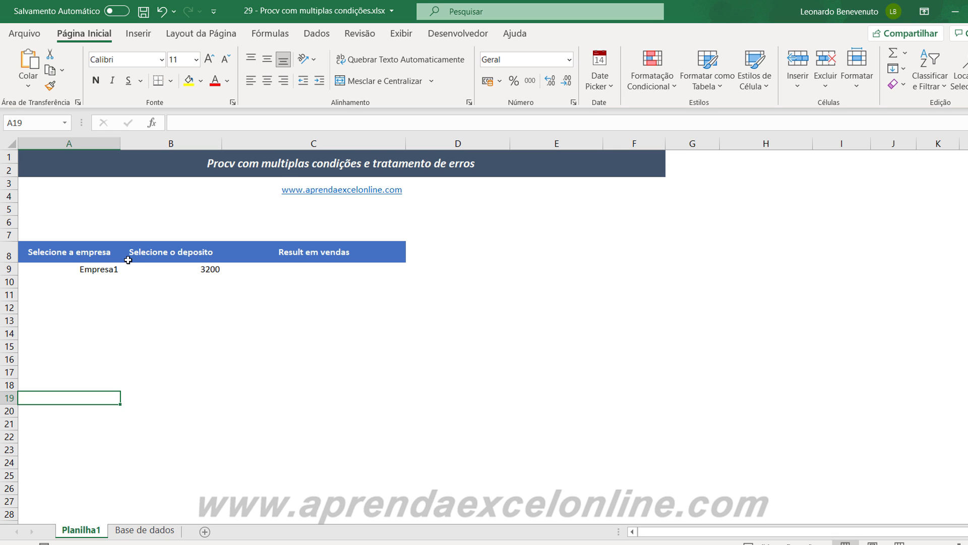
pyautogui.click(89, 265)
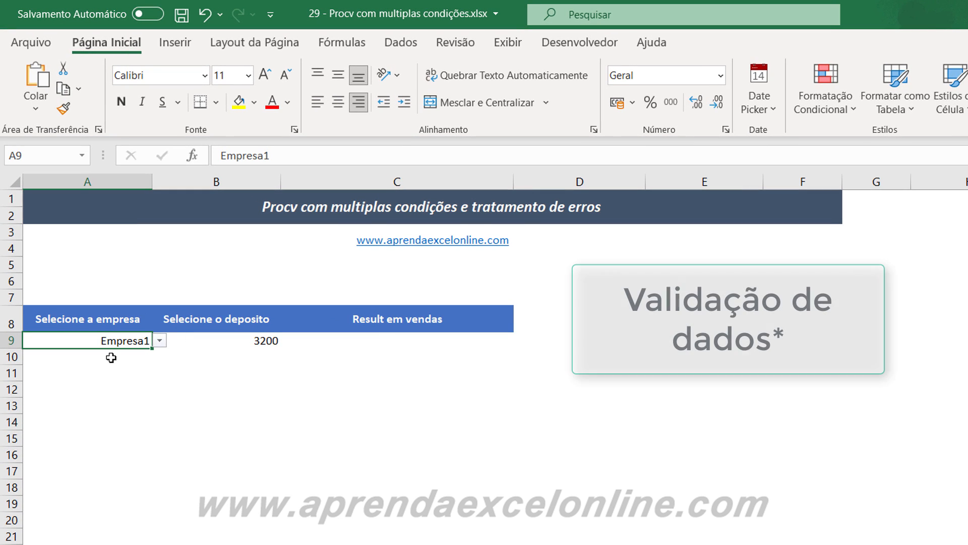
pyautogui.click(160, 340)
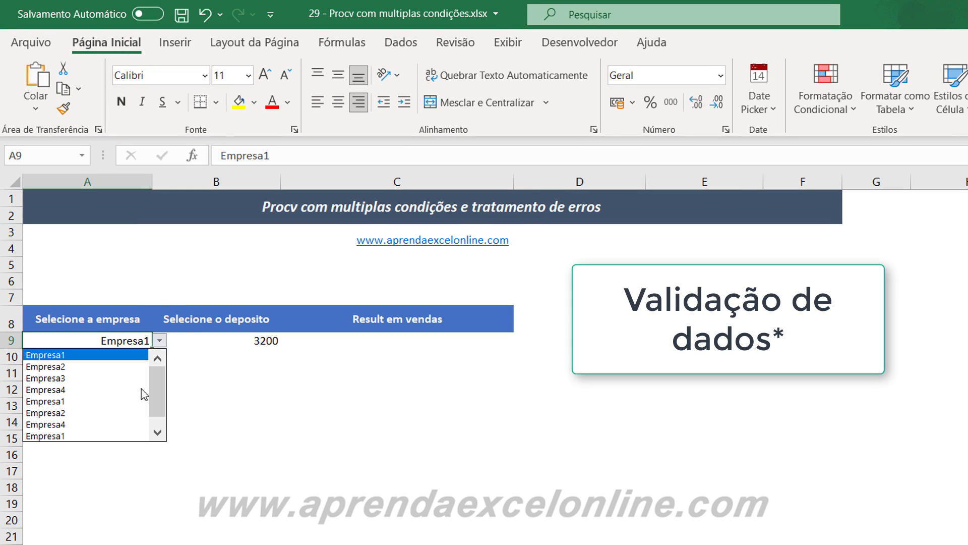
pyautogui.moveTo(163, 399); pyautogui.dragTo(163, 412)
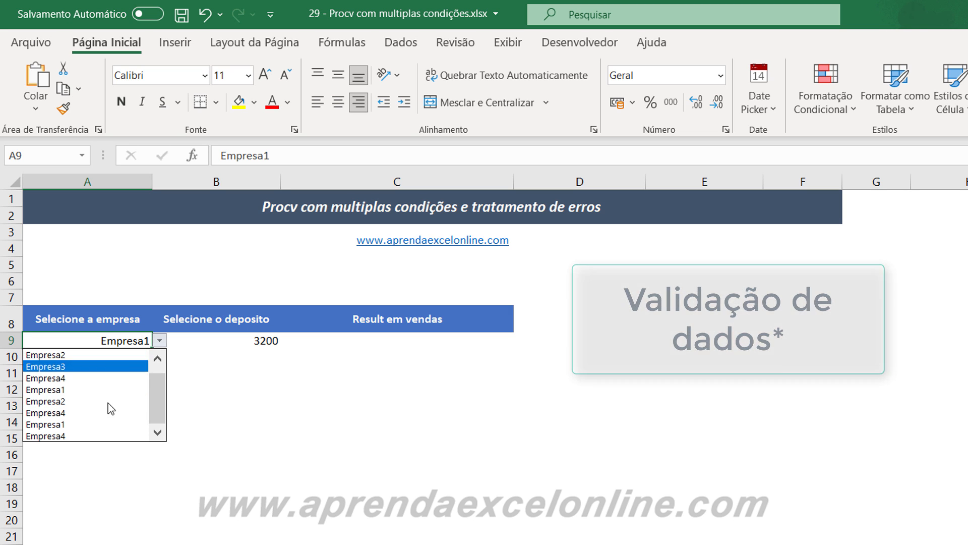
pyautogui.click(235, 340)
pyautogui.click(260, 339)
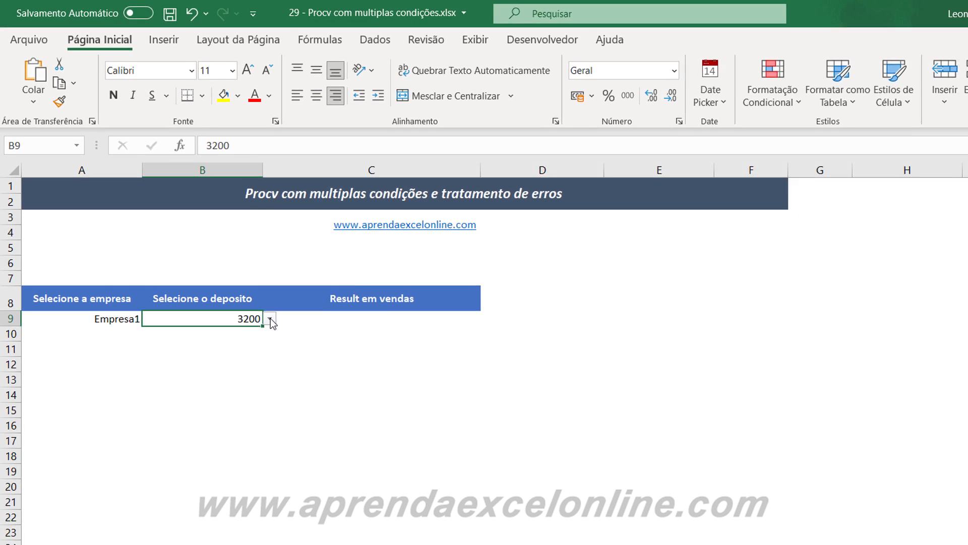
pyautogui.click(288, 341)
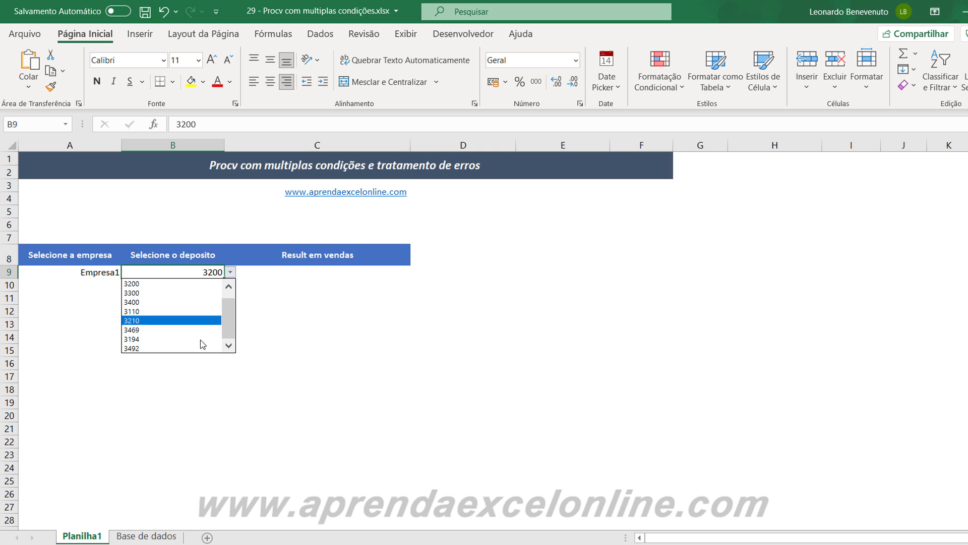
pyautogui.click(313, 291)
# Step: Check the Vendas column on the Base de dados sheet as the source for result cell C9, and return to Planilha1
pyautogui.click(323, 270)
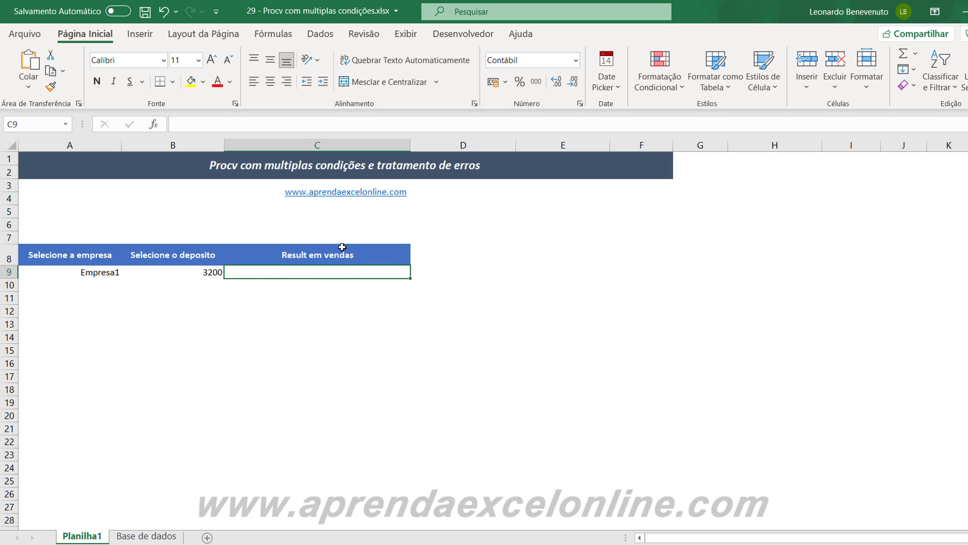
pyautogui.click(136, 536)
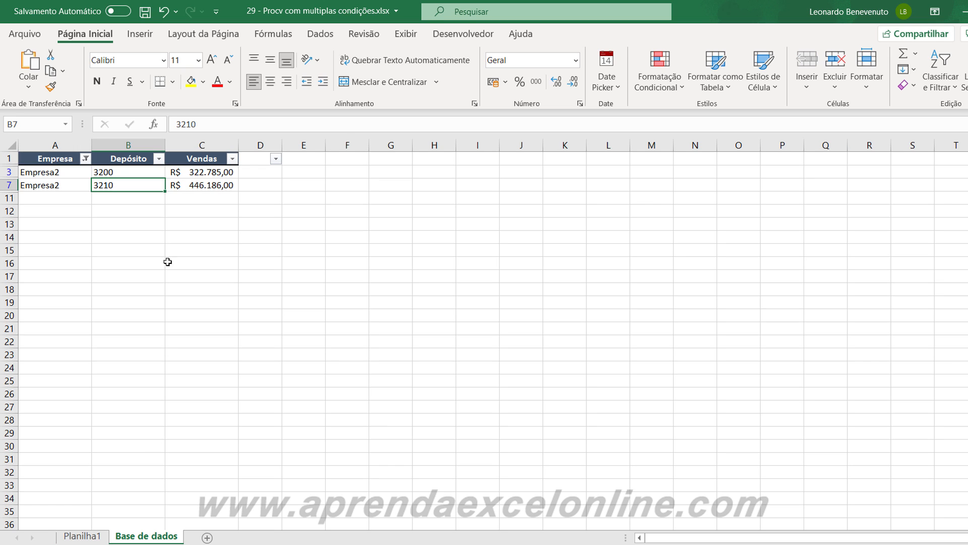
pyautogui.click(222, 152)
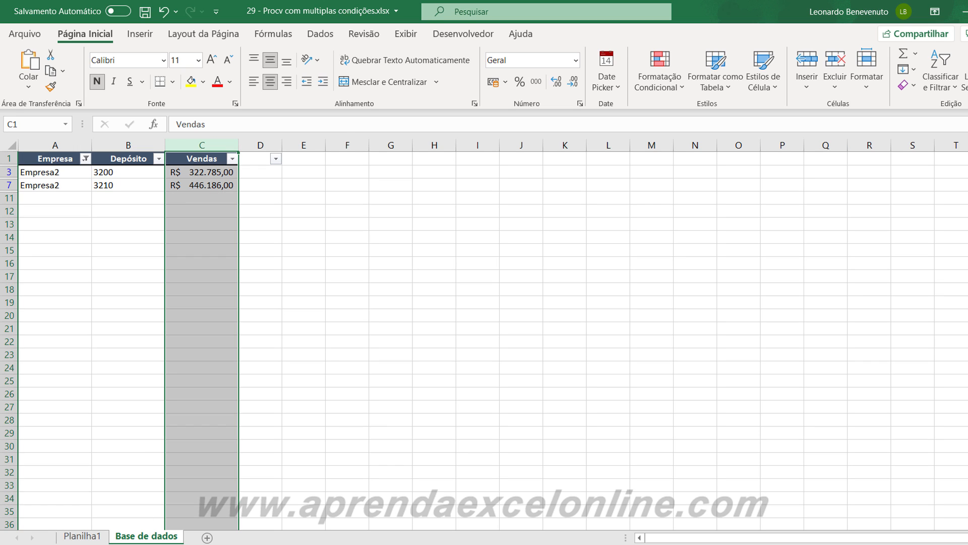
pyautogui.click(85, 536)
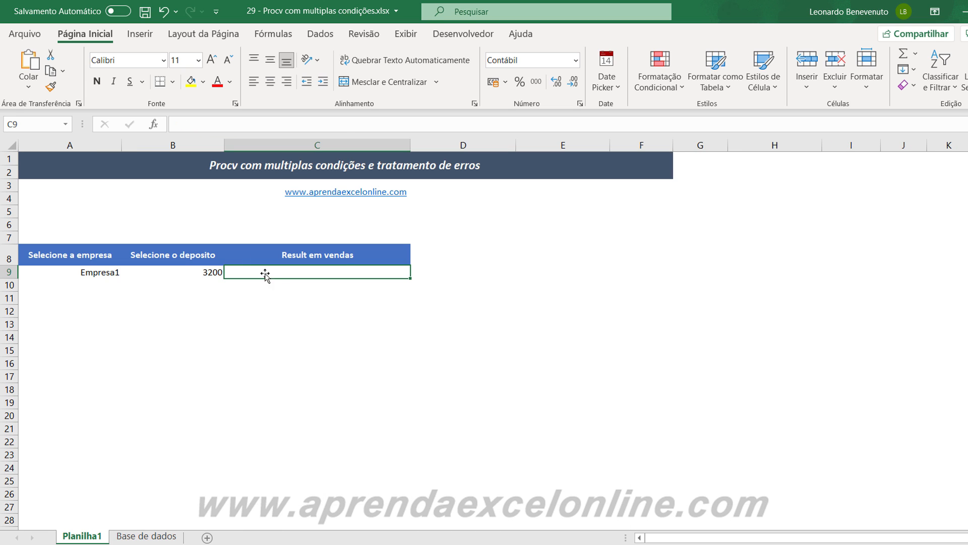
# Step: Review the two lookup criteria on Planilha1, the empresa in A9 and the depósito in B9
pyautogui.click(177, 276)
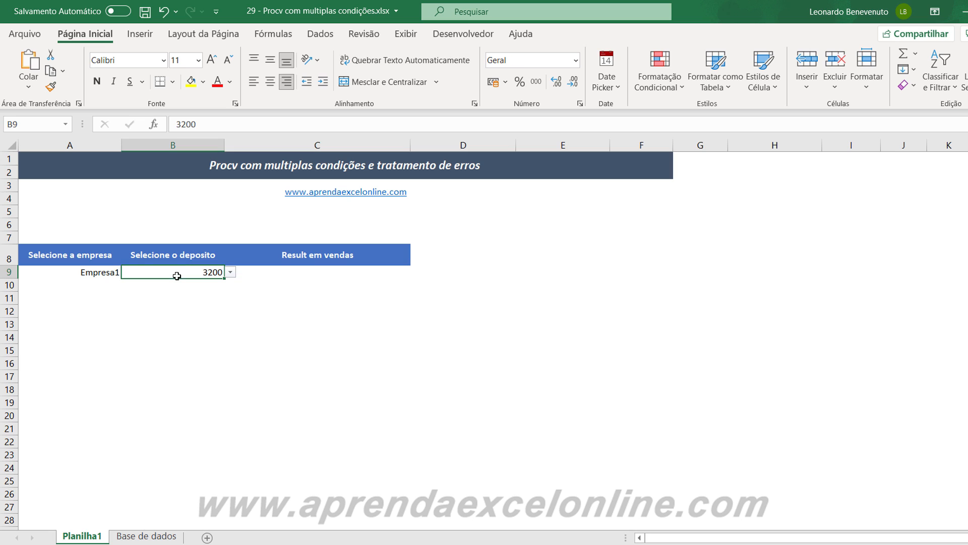
pyautogui.click(111, 276)
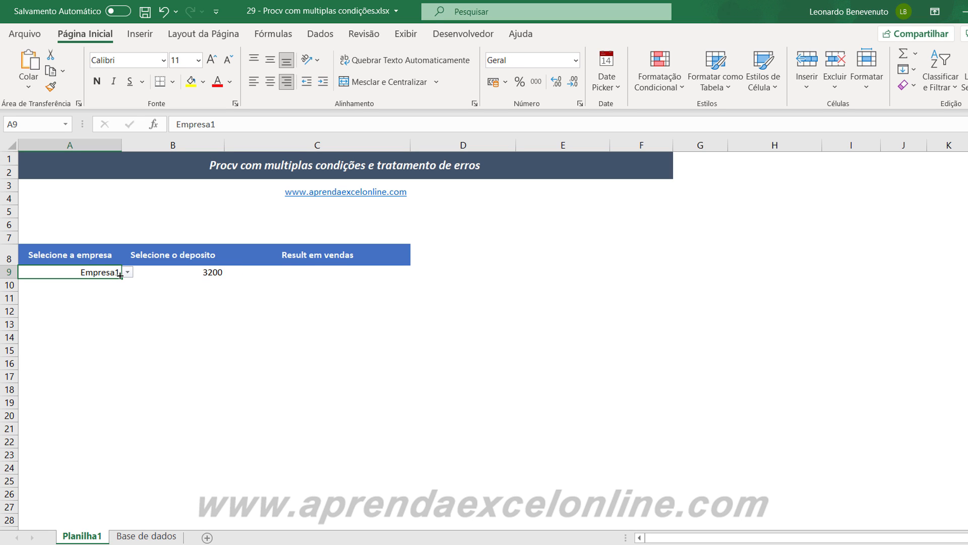
pyautogui.click(201, 272)
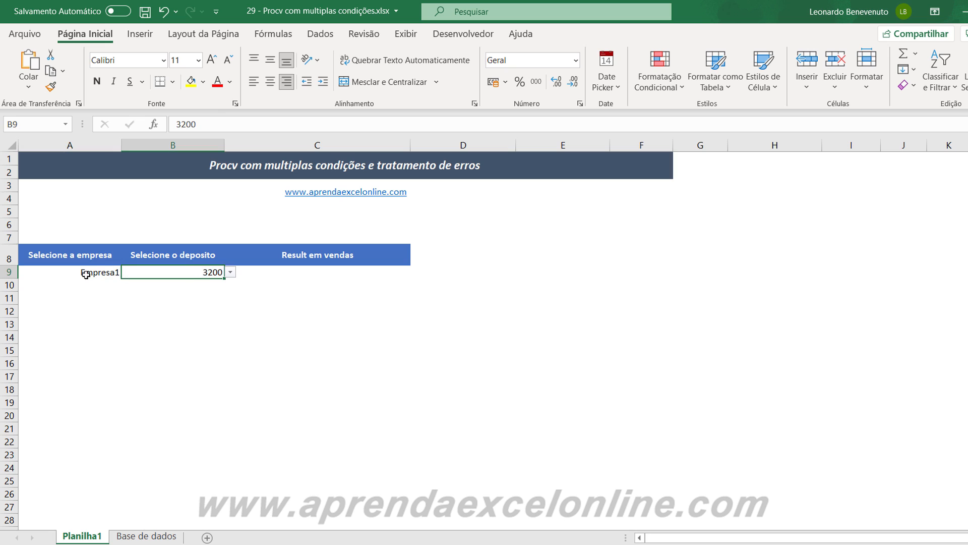
pyautogui.click(88, 272)
pyautogui.click(154, 272)
pyautogui.click(93, 271)
pyautogui.click(169, 272)
pyautogui.click(94, 271)
pyautogui.click(176, 272)
pyautogui.click(279, 303)
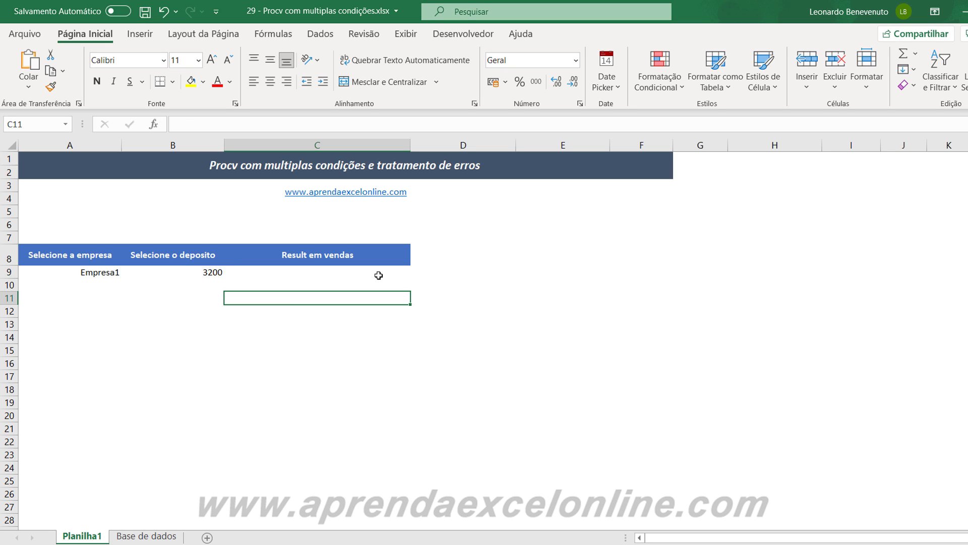
pyautogui.click(184, 322)
pyautogui.click(262, 328)
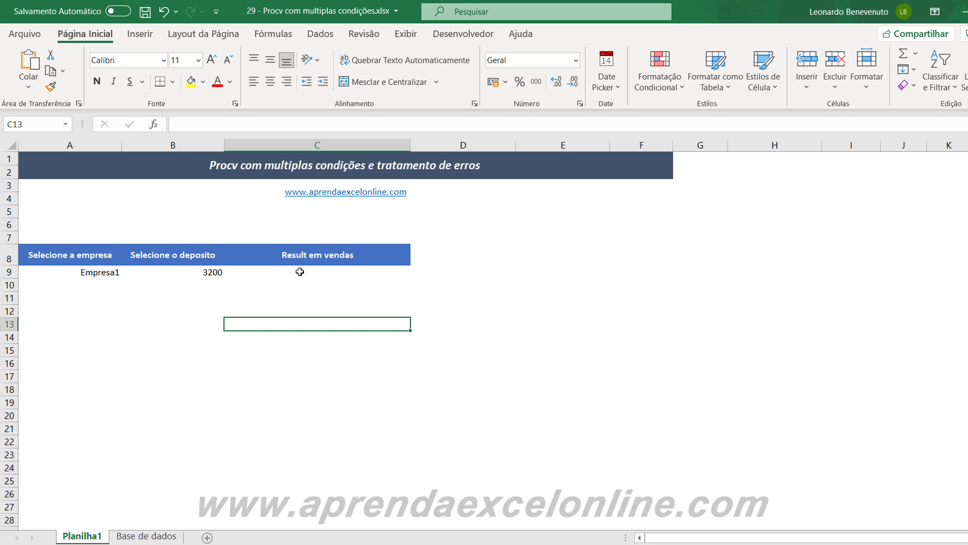
pyautogui.click(299, 272)
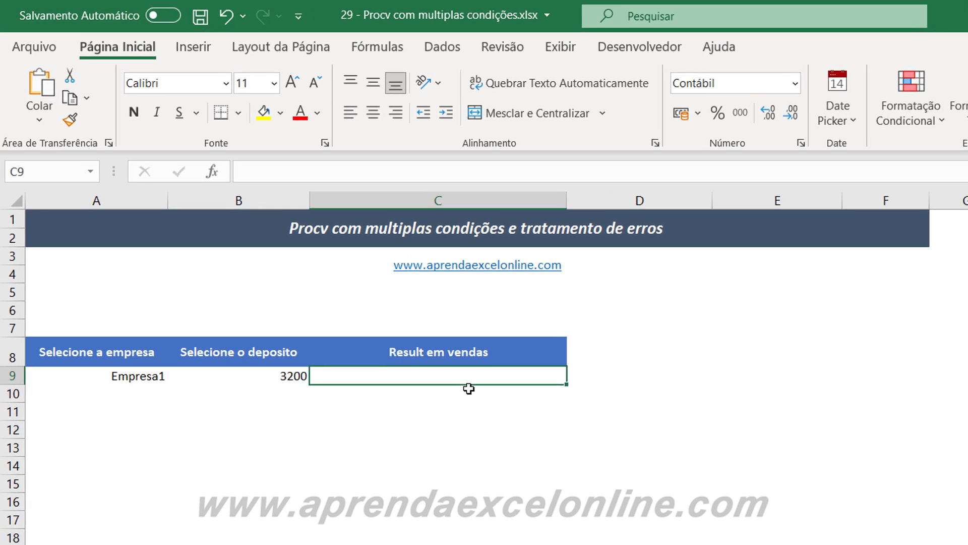
pyautogui.write('=')
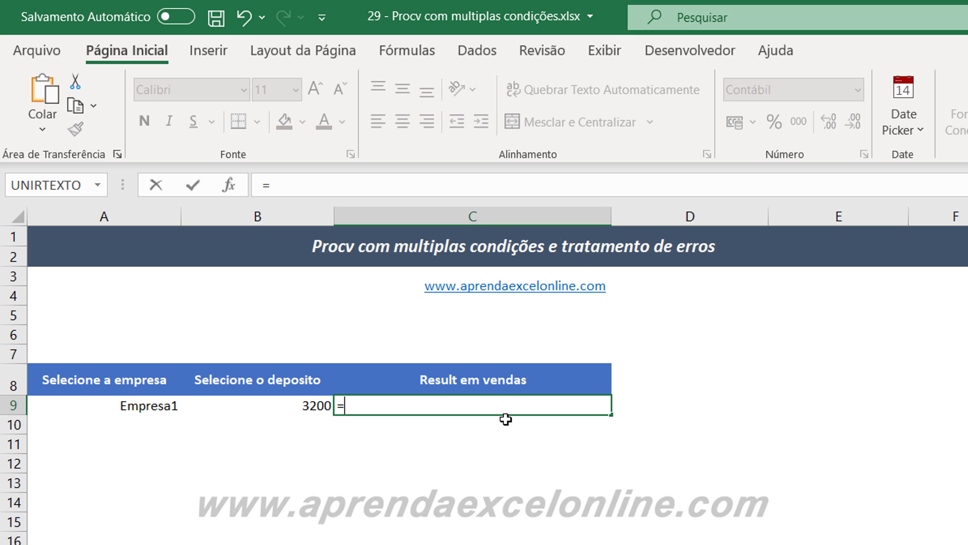
pyautogui.write('procv')
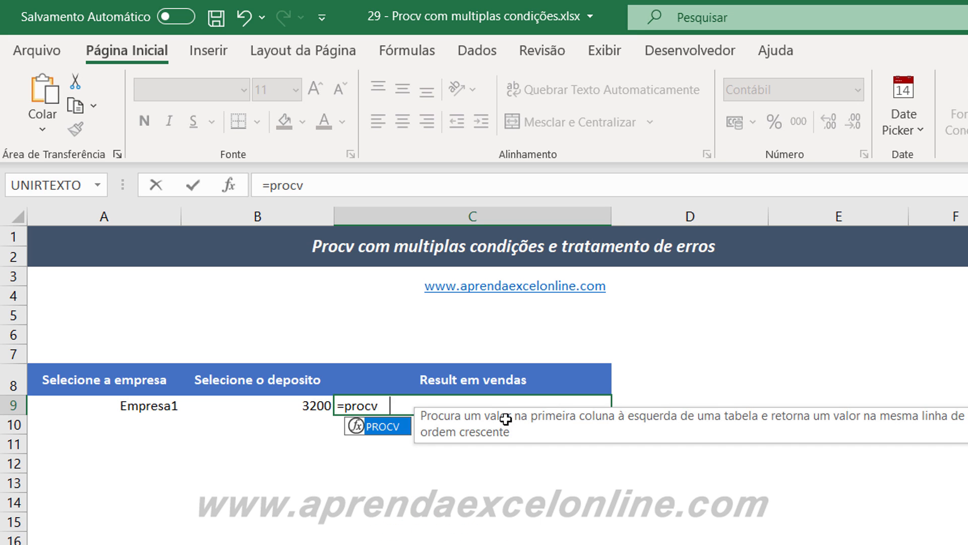
pyautogui.press('Tab')
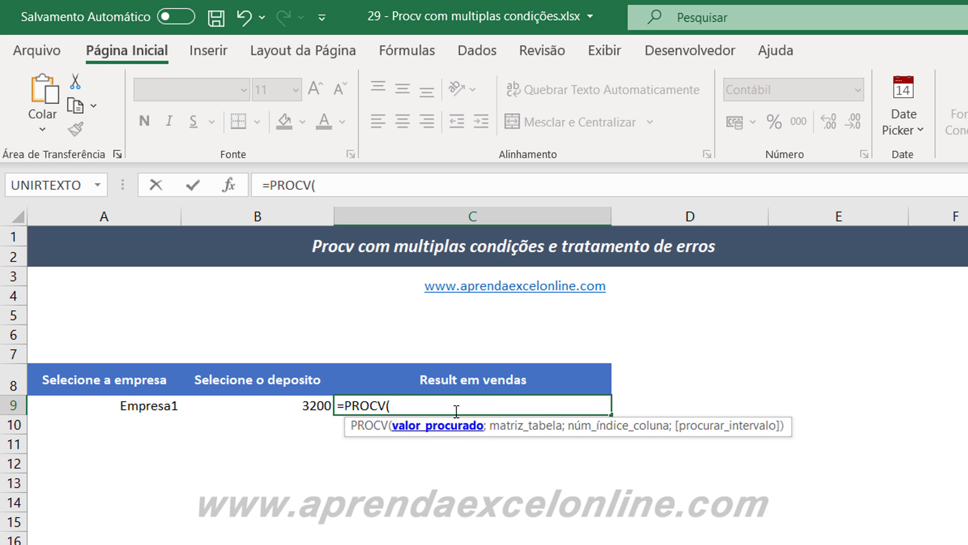
pyautogui.click(155, 403)
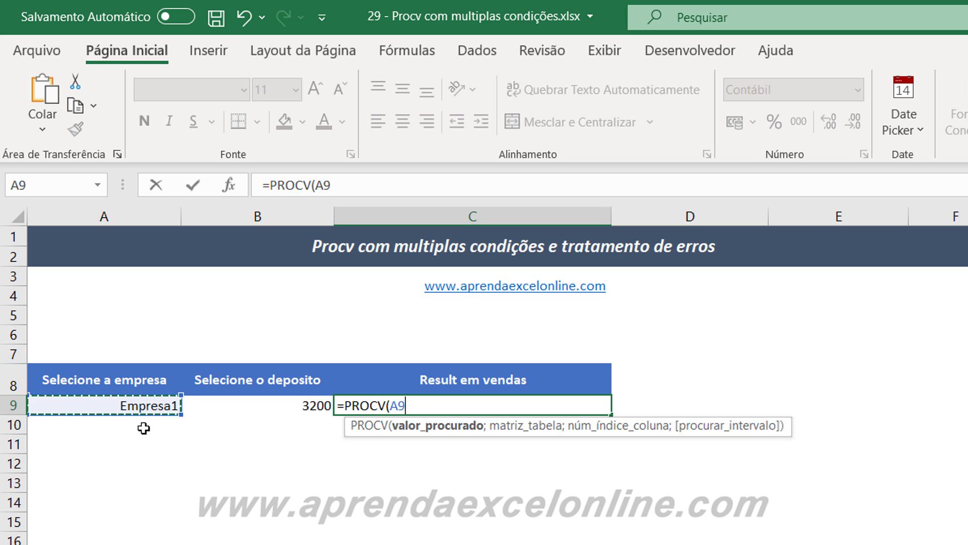
pyautogui.write(';')
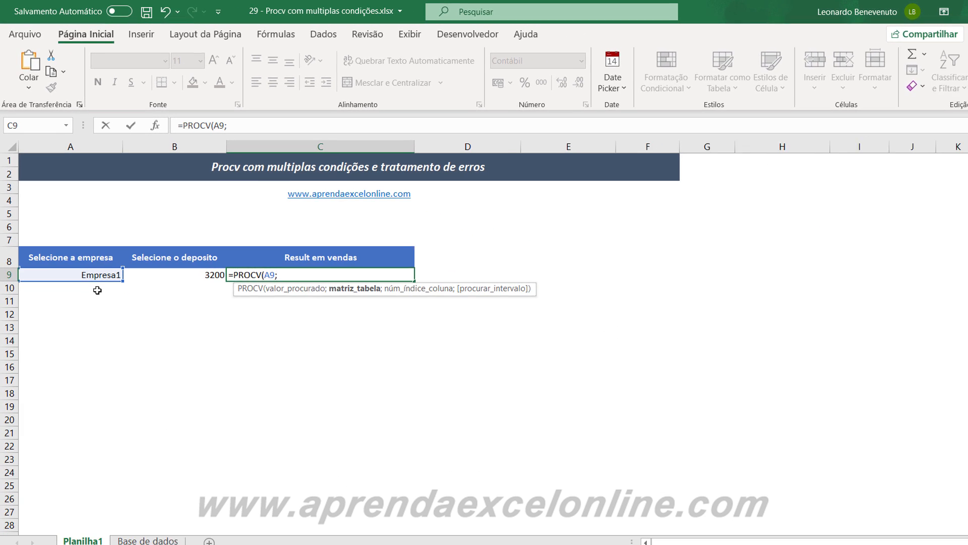
pyautogui.click(146, 537)
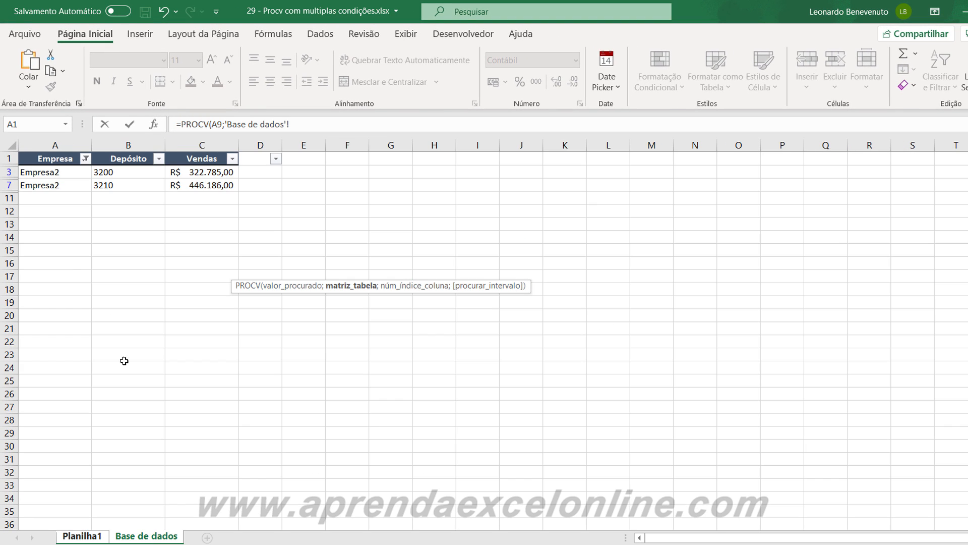
pyautogui.click(331, 35)
pyautogui.click(249, 185)
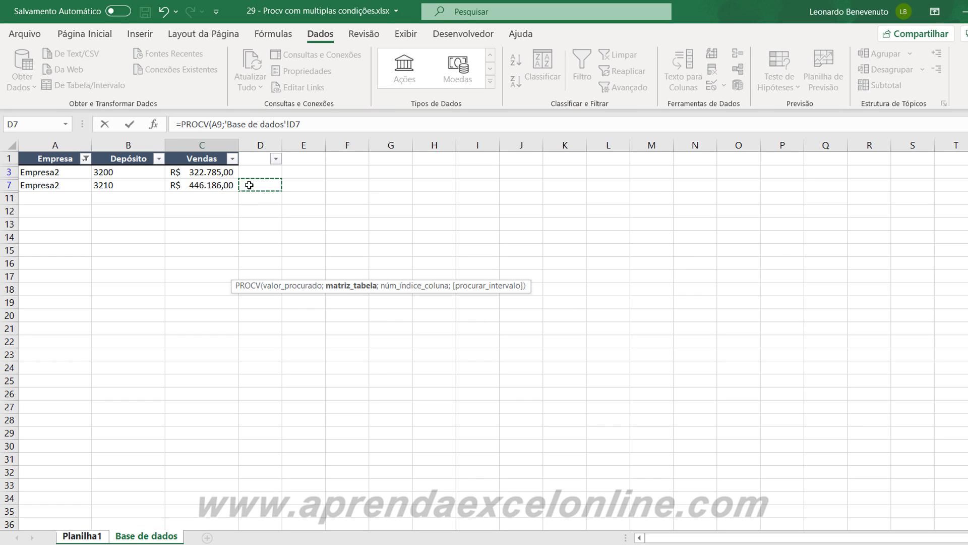
pyautogui.press('Escape')
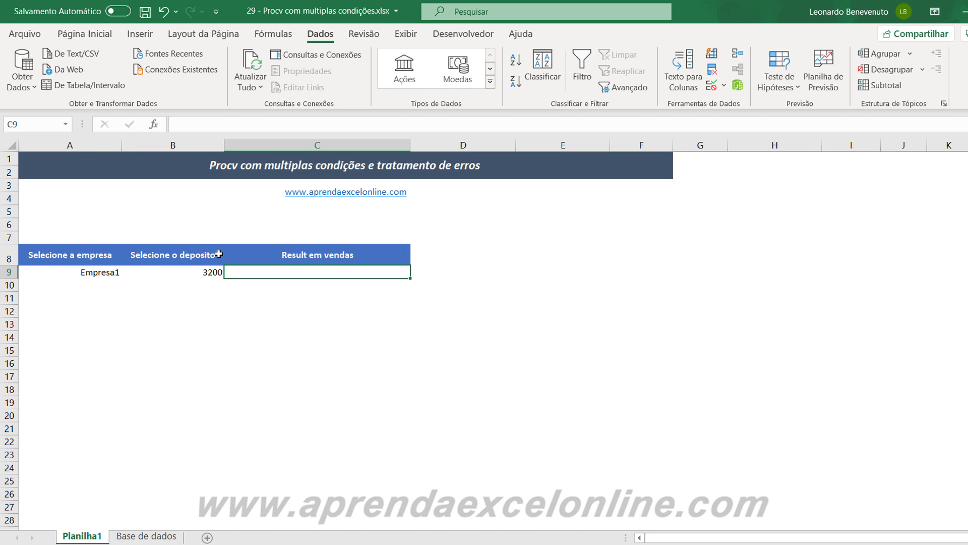
# Step: Clear the Empresa filter on the Base de dados sheet to show all records
pyautogui.click(146, 537)
pyautogui.click(103, 223)
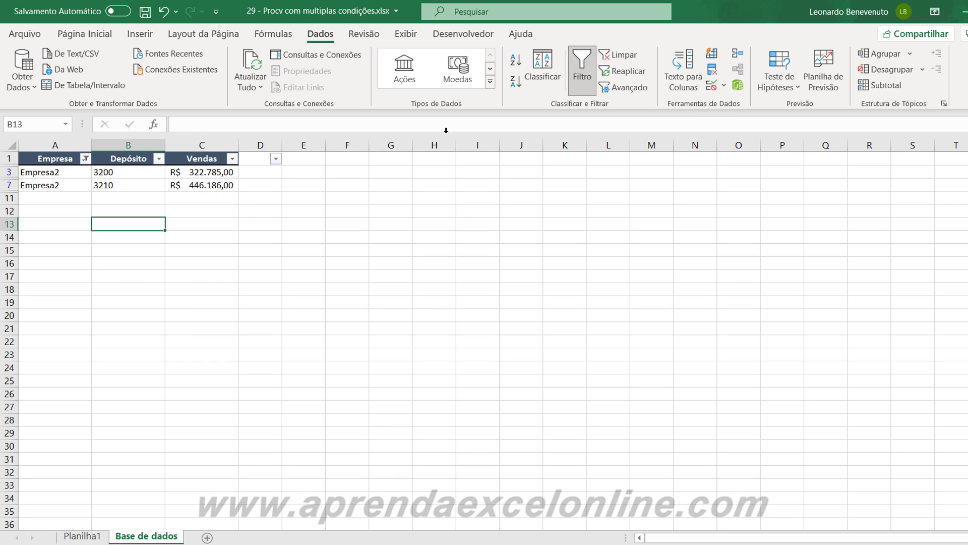
pyautogui.click(628, 58)
pyautogui.click(199, 292)
pyautogui.click(336, 239)
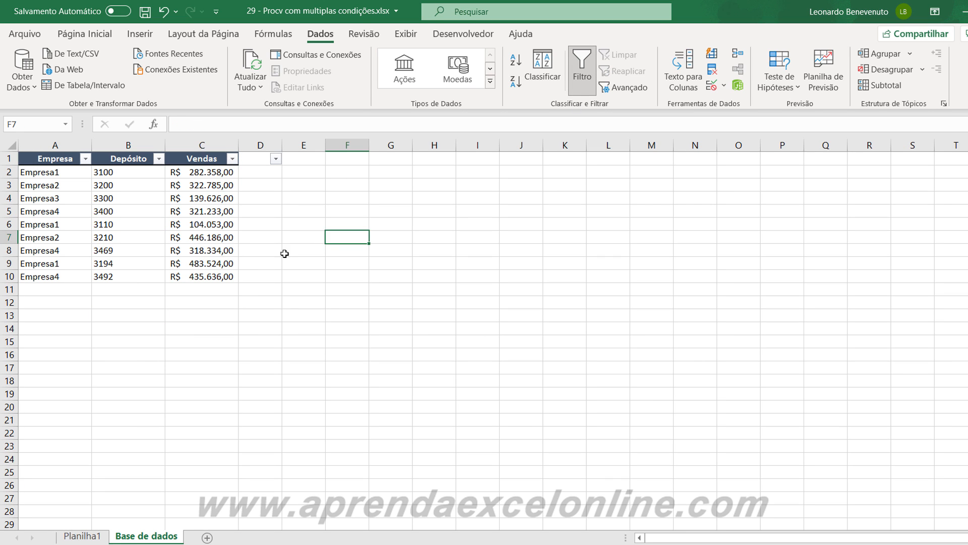
pyautogui.click(249, 265)
pyautogui.click(139, 225)
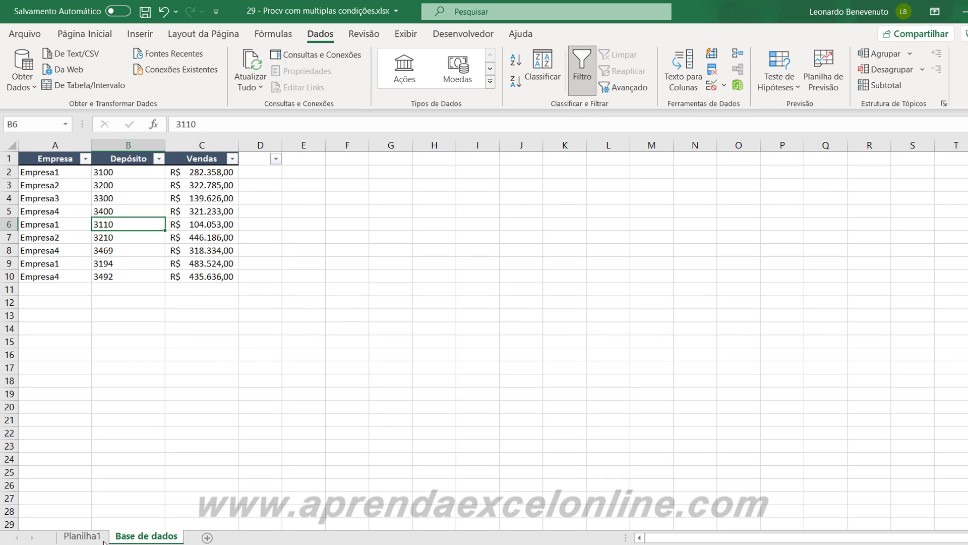
# Step: Start a PROCV formula in cell C9 of Planilha1 with A9 as lookup value and 'Base de dados'!A1:C10 as table array
pyautogui.click(77, 536)
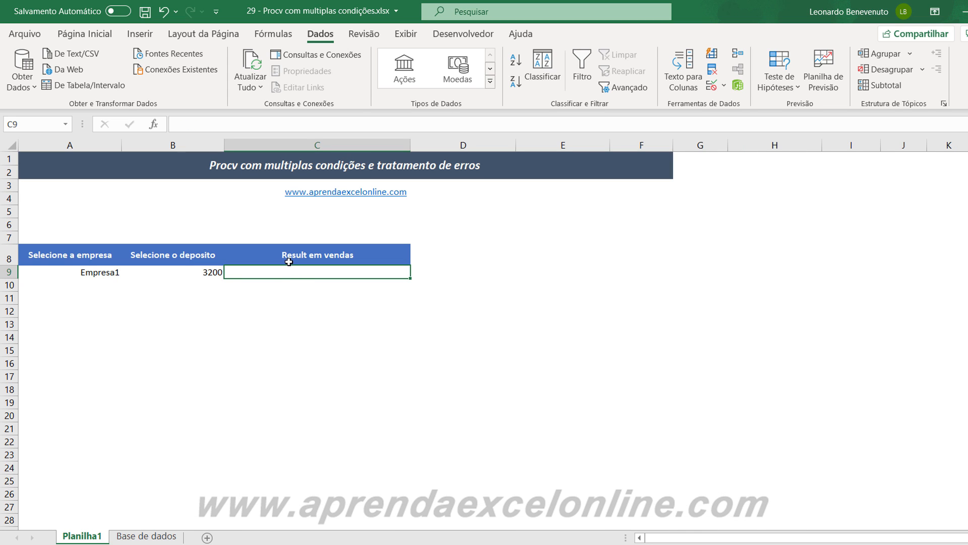
pyautogui.write('=procv')
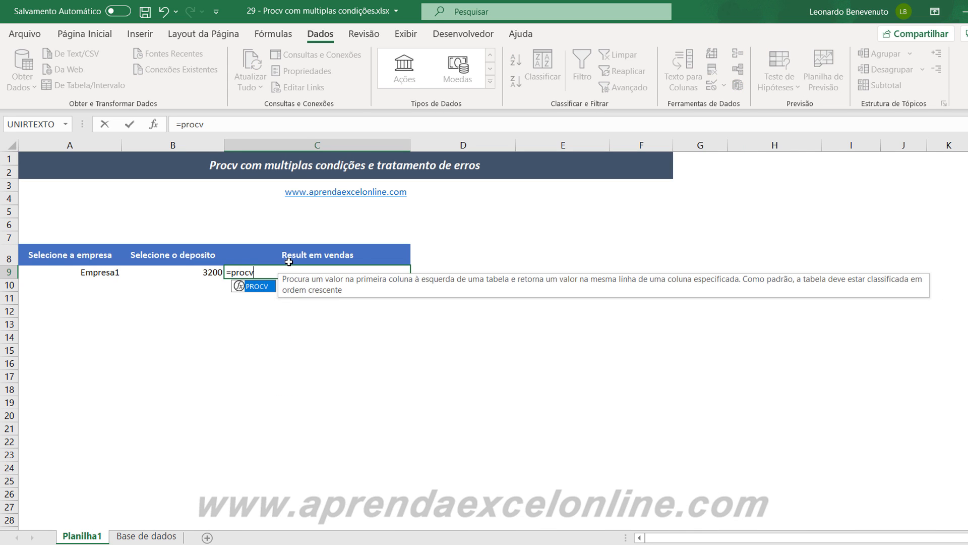
pyautogui.press('Tab')
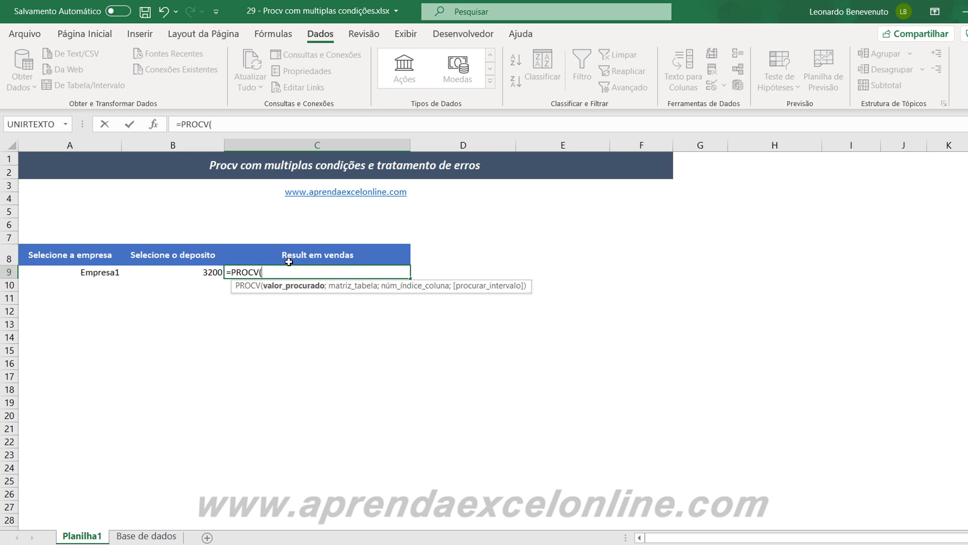
pyautogui.click(100, 272)
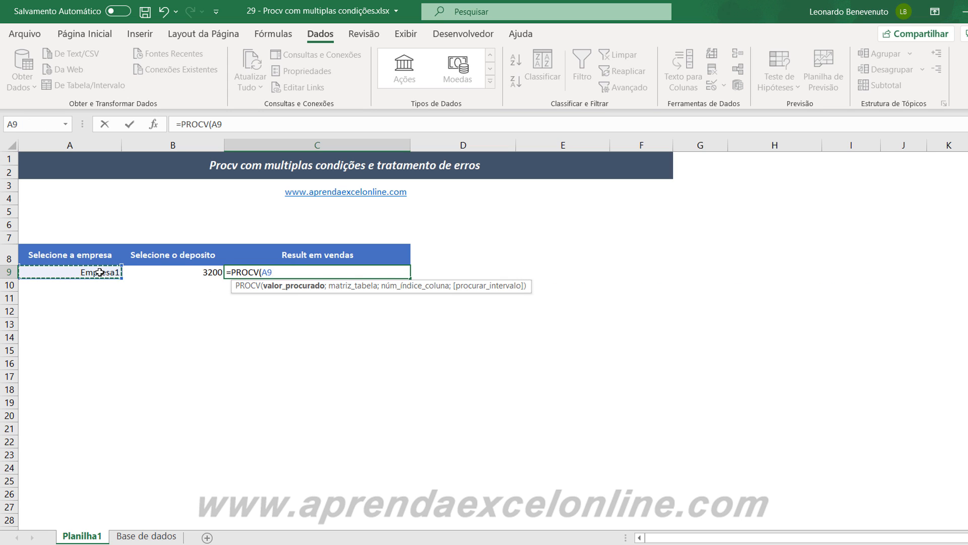
pyautogui.write(';')
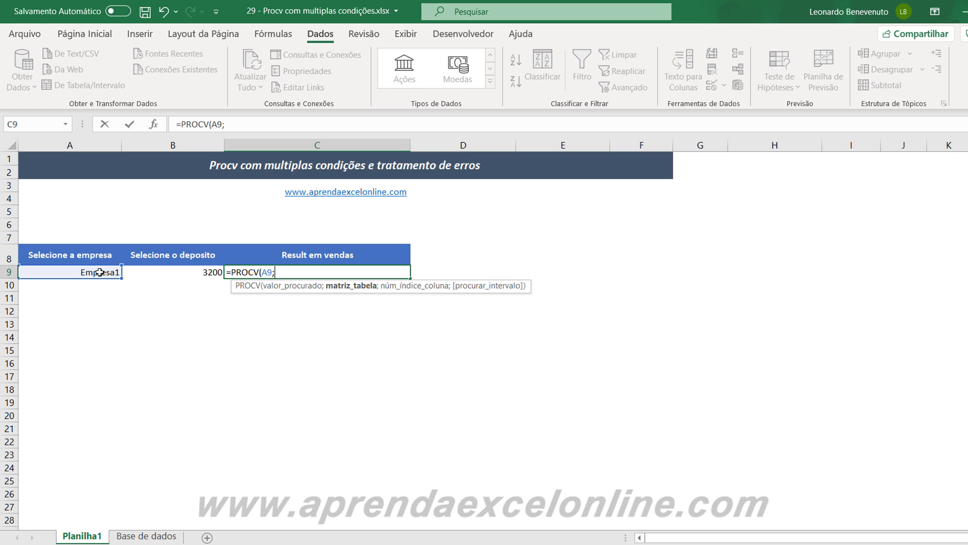
pyautogui.click(139, 536)
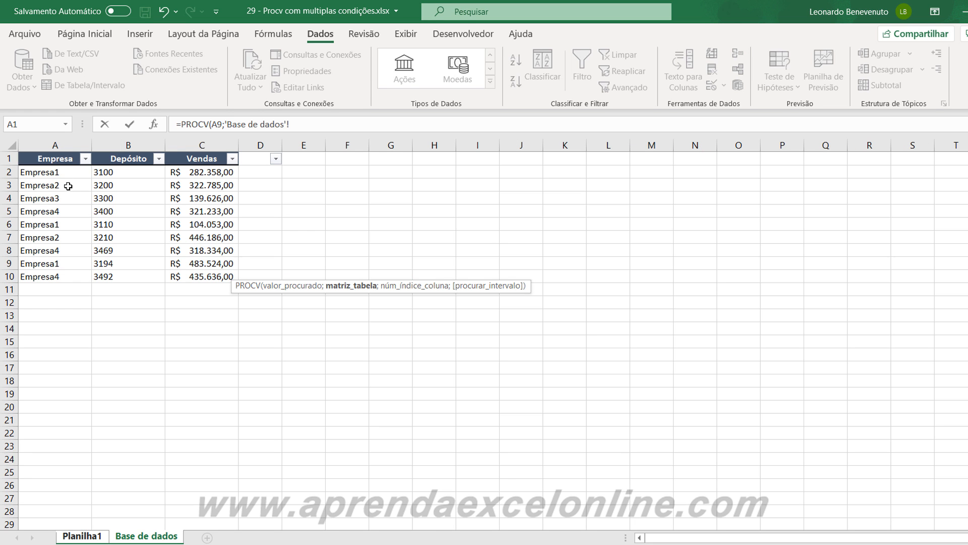
pyautogui.moveTo(57, 159); pyautogui.dragTo(175, 277)
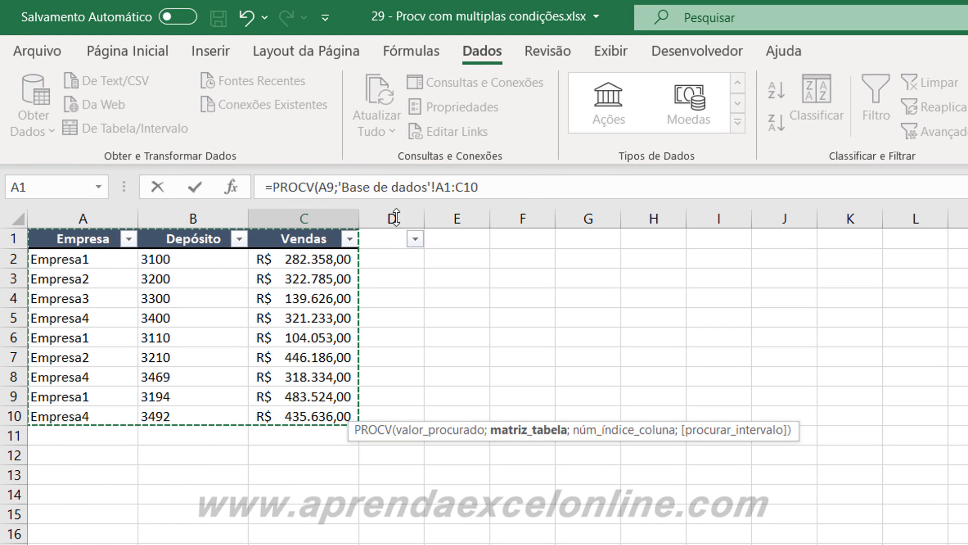
pyautogui.click(501, 185)
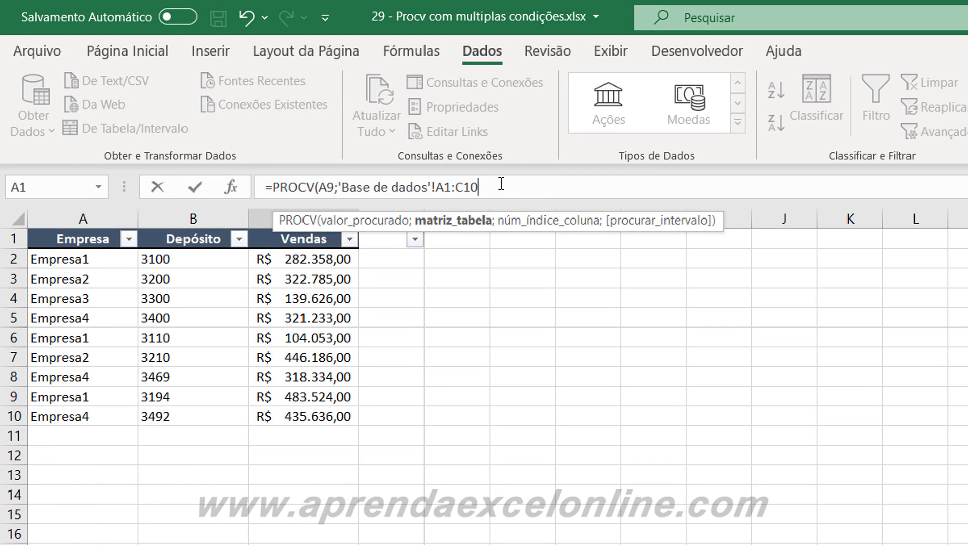
# Step: Complete the PROCV formula with column index 3 and exact match FALSO, and enter it
pyautogui.write(';')
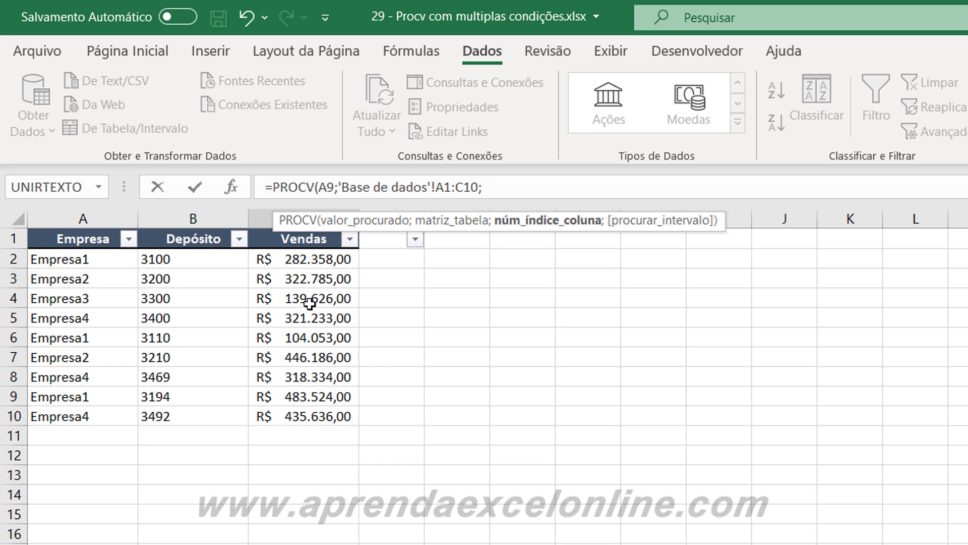
pyautogui.write('3;')
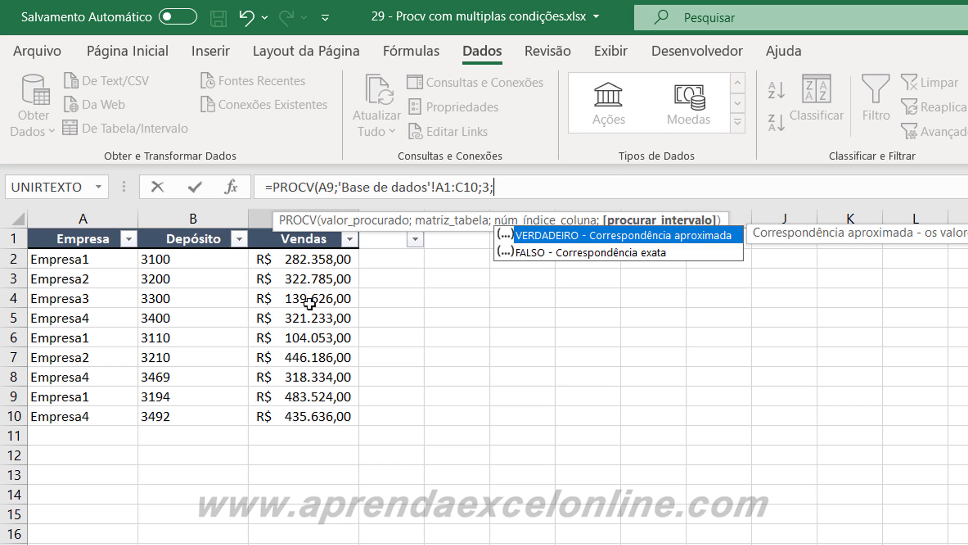
pyautogui.press('Down')
pyautogui.press('Tab')
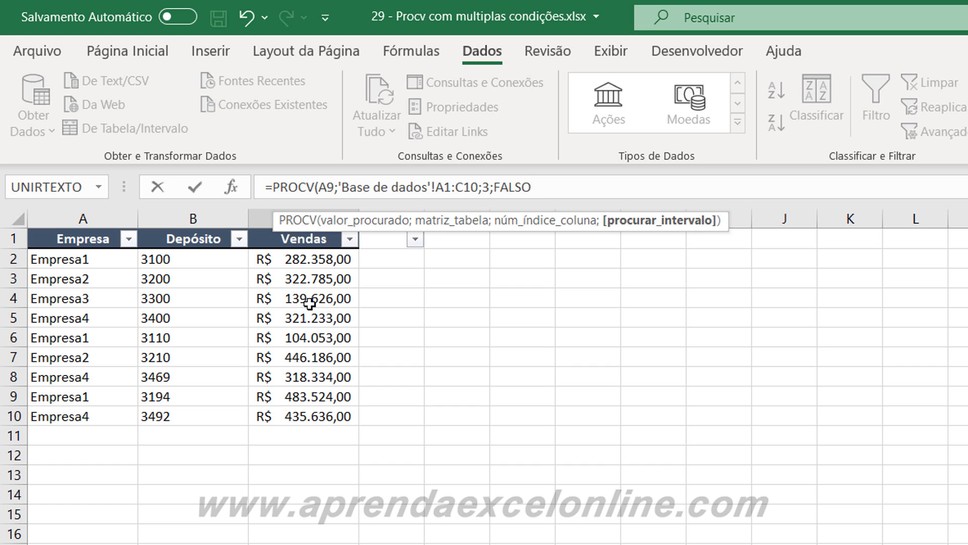
pyautogui.write(')')
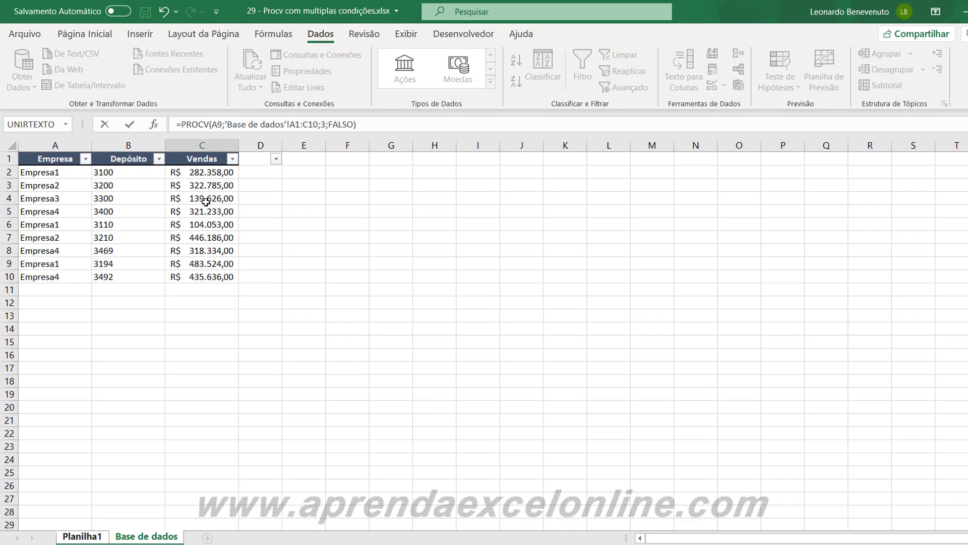
pyautogui.press('Return')
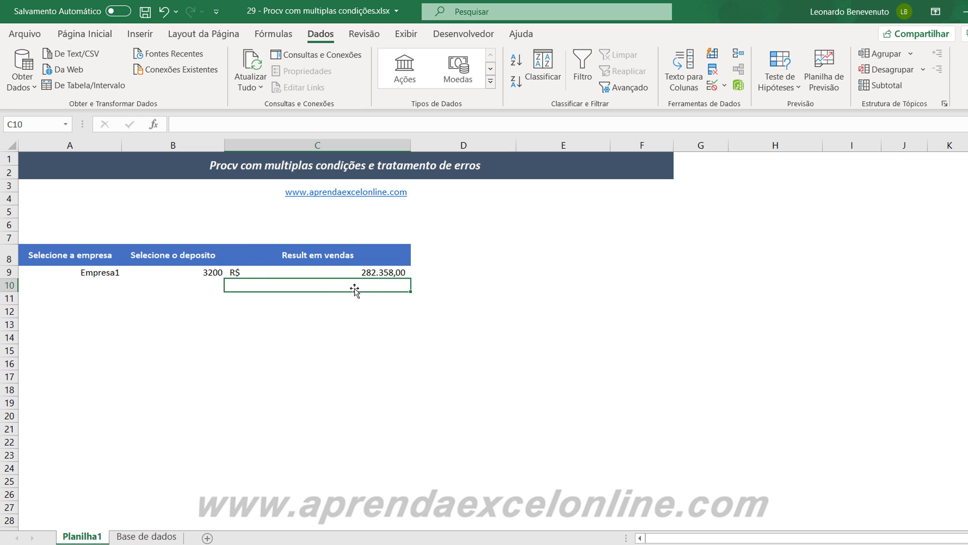
# Step: Check the PROCV result in C9 against the empresa selected in A9 and the depósito in B9
pyautogui.click(353, 314)
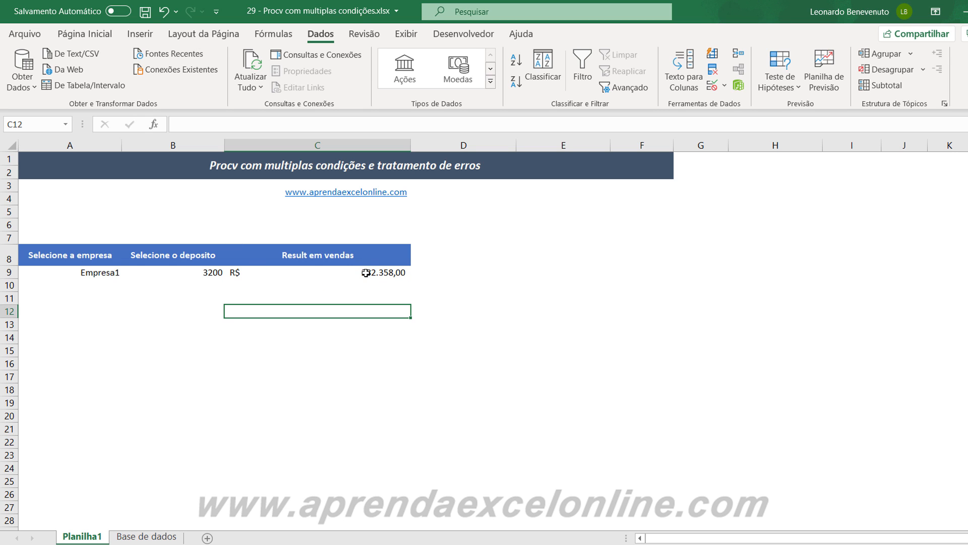
pyautogui.click(365, 273)
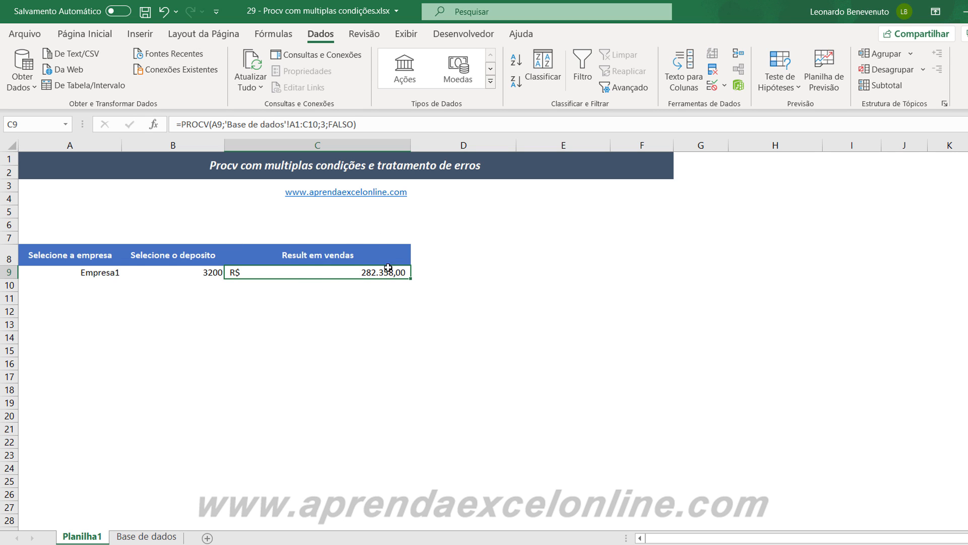
pyautogui.click(99, 276)
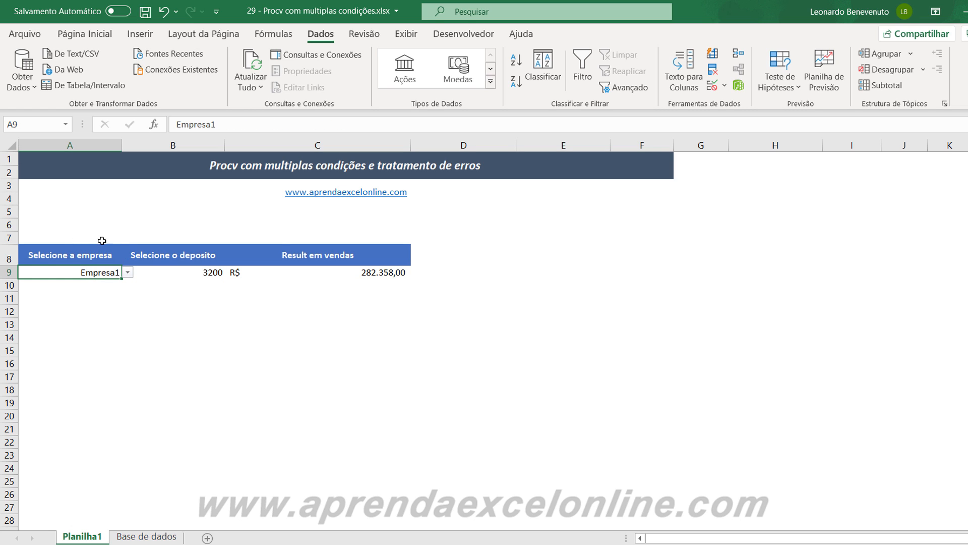
pyautogui.click(202, 272)
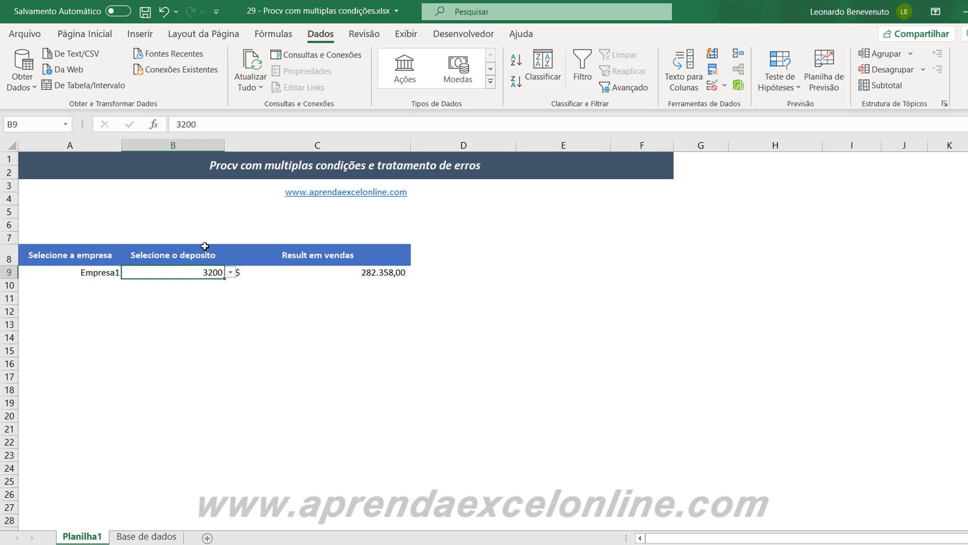
pyautogui.click(185, 316)
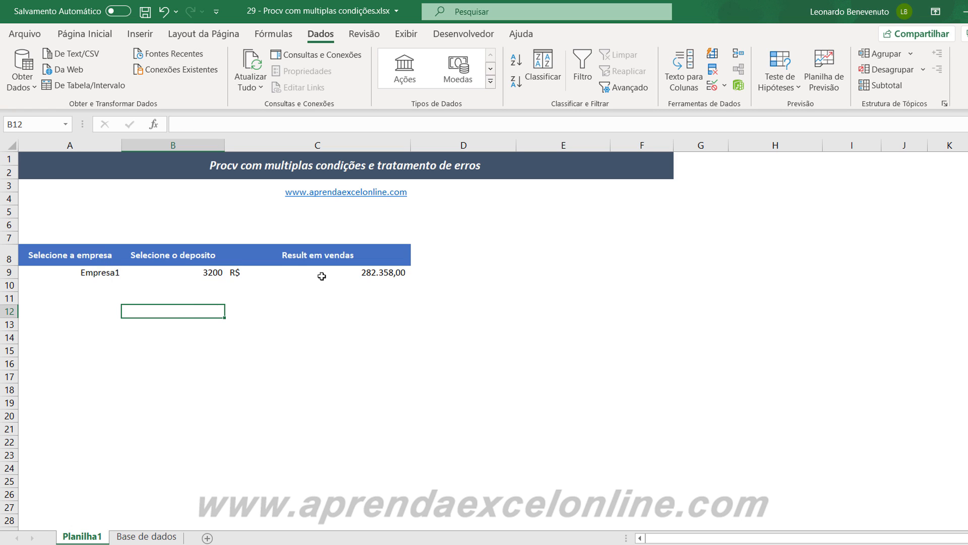
pyautogui.click(99, 274)
pyautogui.click(204, 275)
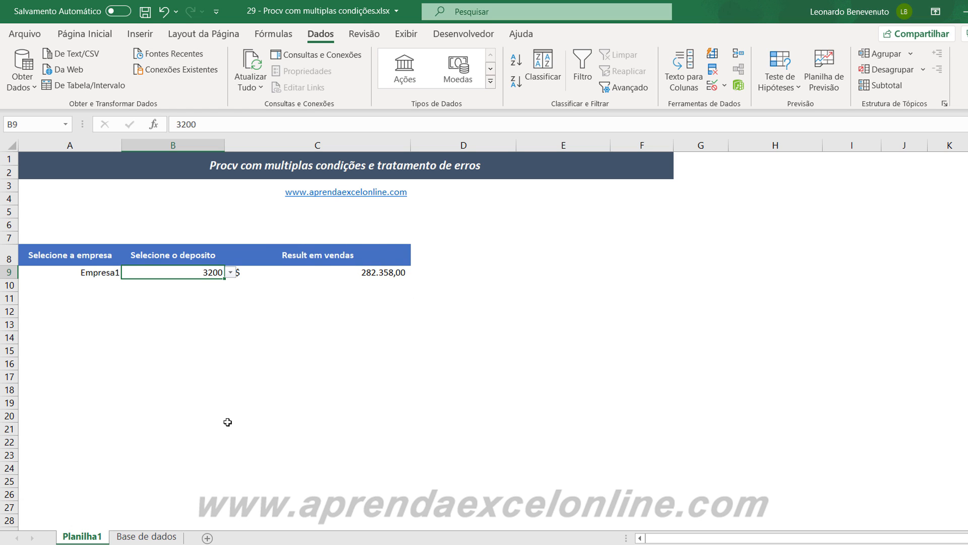
# Step: Compare the empresa, depósito and vendas of row 2 on Base de dados with the PROCV result in C9 of Planilha1
pyautogui.click(165, 538)
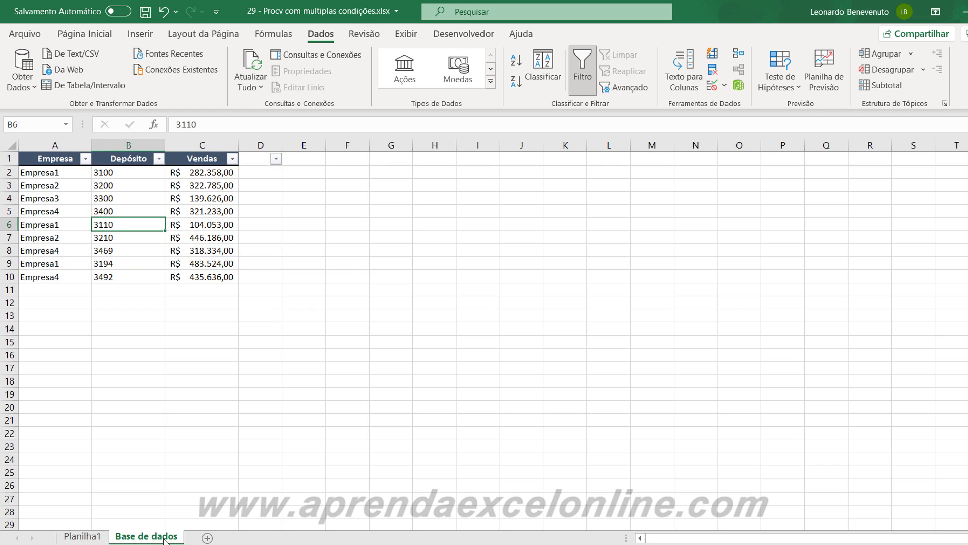
pyautogui.click(58, 184)
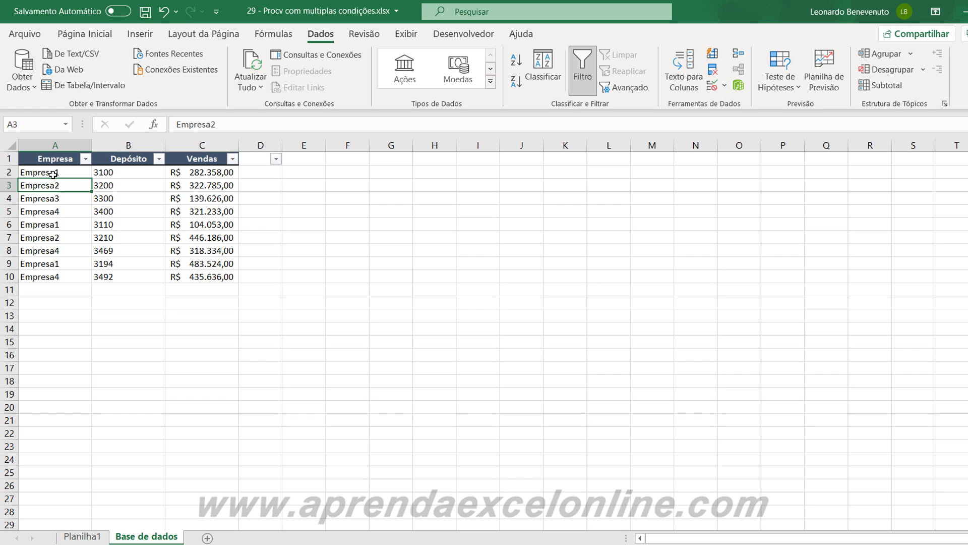
pyautogui.click(9, 172)
pyautogui.click(111, 173)
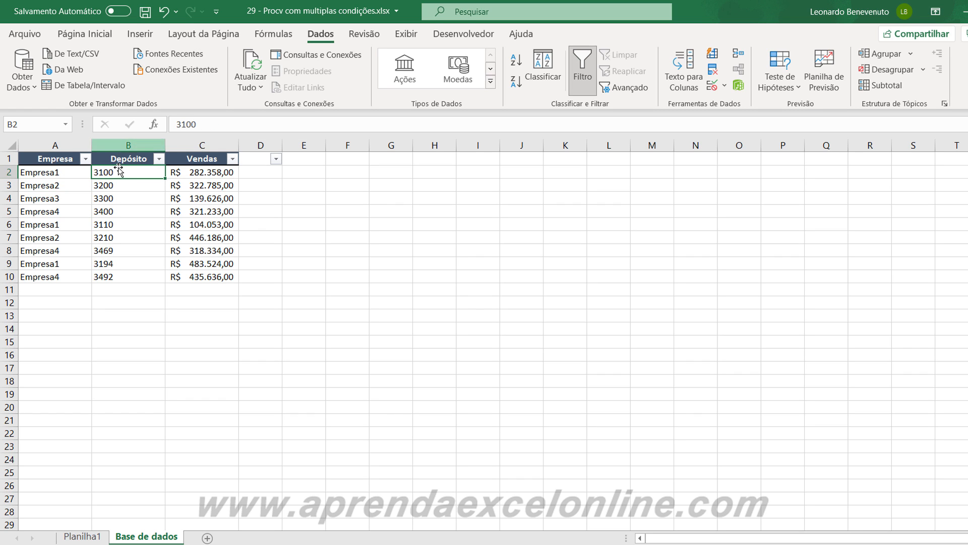
pyautogui.click(178, 176)
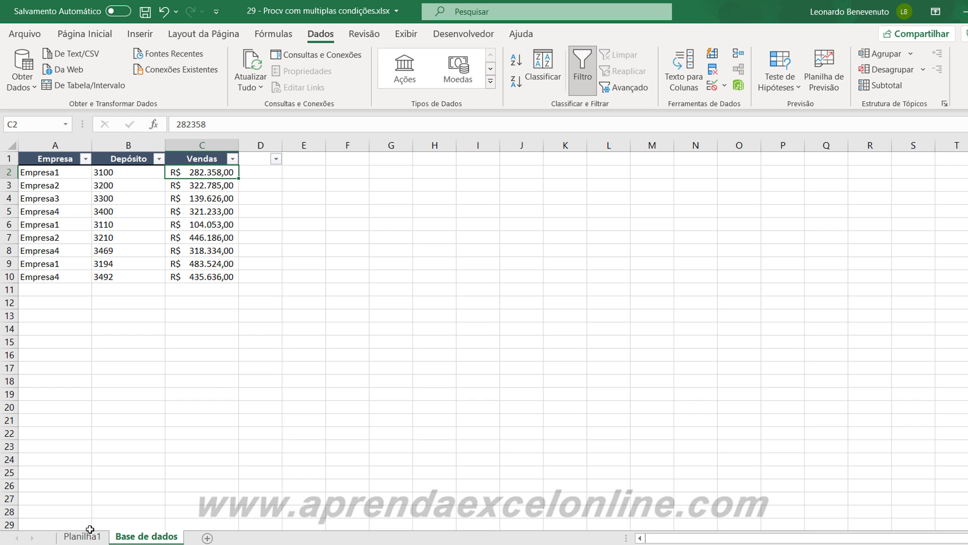
pyautogui.click(83, 537)
pyautogui.click(333, 279)
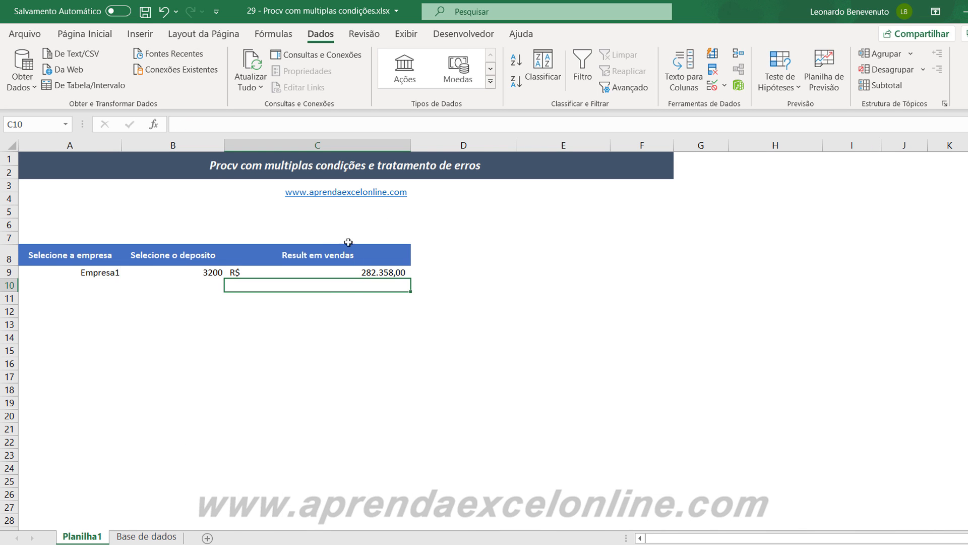
pyautogui.click(330, 270)
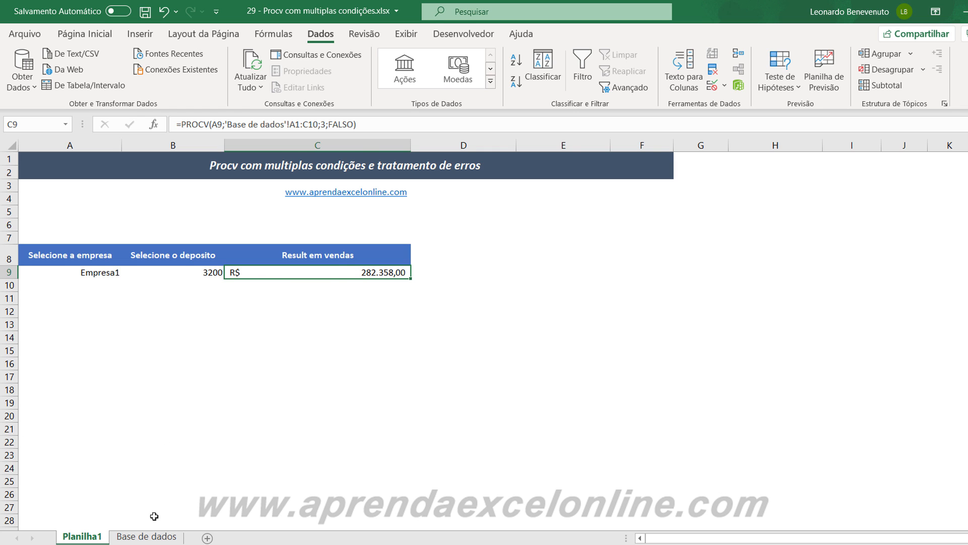
pyautogui.click(147, 537)
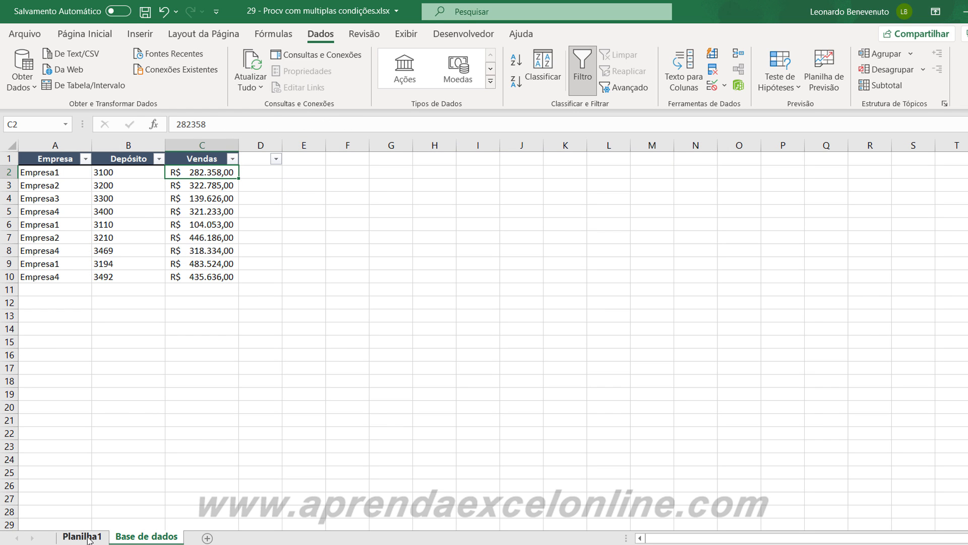
# Step: Select Empresa2 as the empresa in A9 of Planilha1
pyautogui.click(83, 536)
pyautogui.click(115, 273)
pyautogui.click(128, 273)
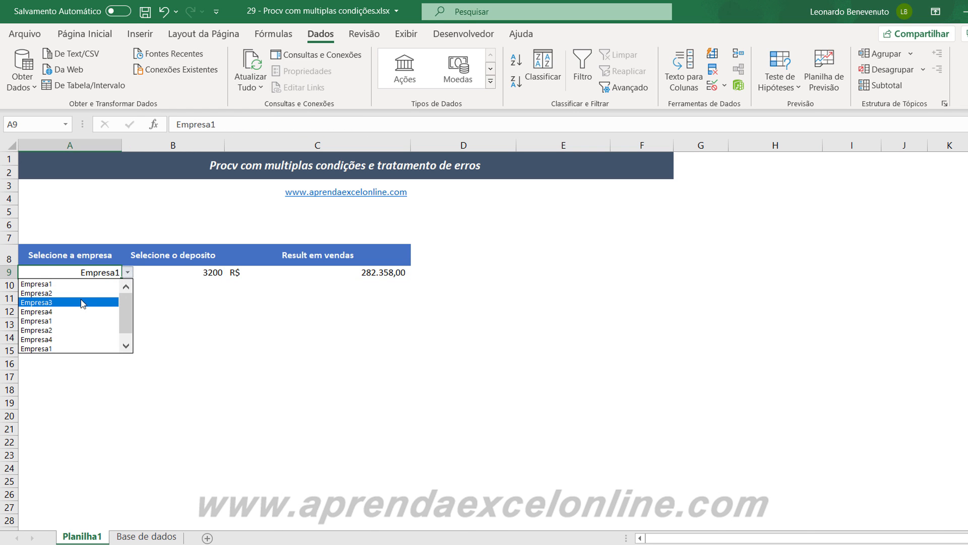
pyautogui.click(75, 295)
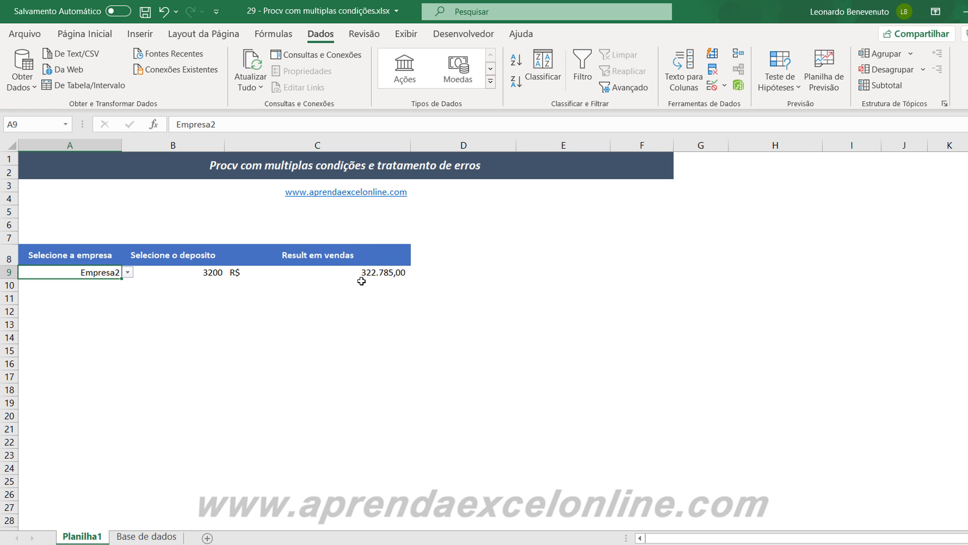
# Step: Test the PROCV with several depósitos in B9, including 3469, and leave the depósito set to 3110
pyautogui.click(196, 273)
pyautogui.click(230, 273)
pyautogui.click(197, 311)
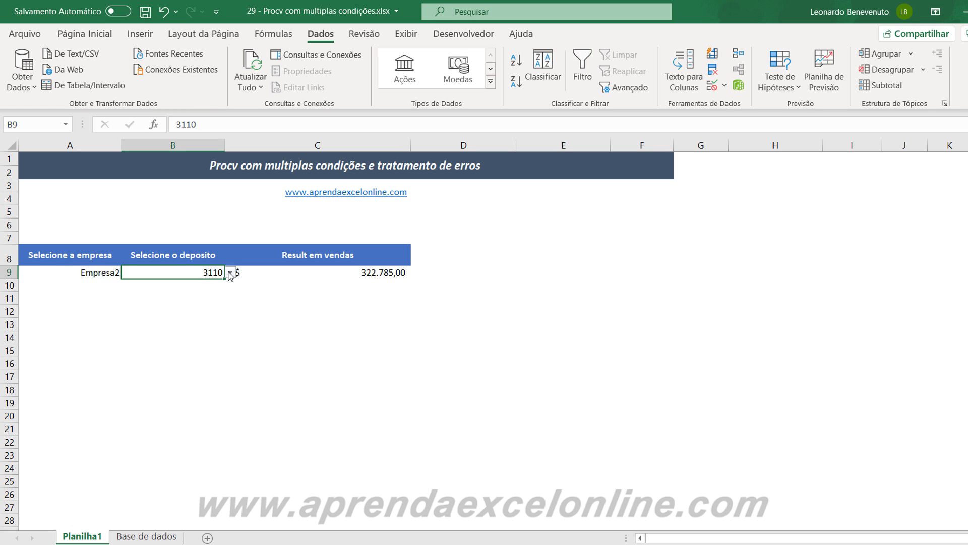
pyautogui.click(230, 273)
pyautogui.click(180, 296)
pyautogui.click(231, 273)
pyautogui.click(182, 303)
pyautogui.click(230, 272)
pyautogui.click(176, 321)
pyautogui.click(231, 273)
pyautogui.click(185, 329)
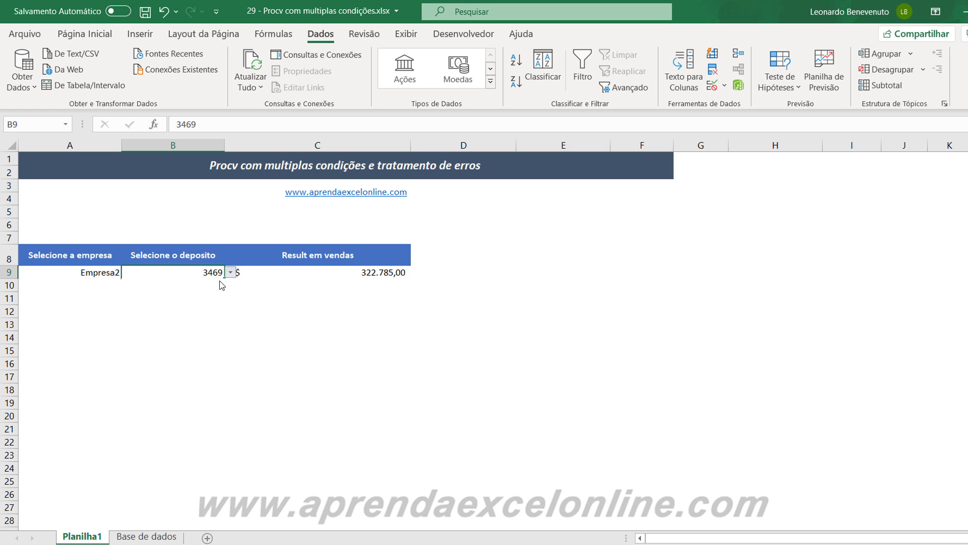
pyautogui.click(231, 273)
pyautogui.click(172, 310)
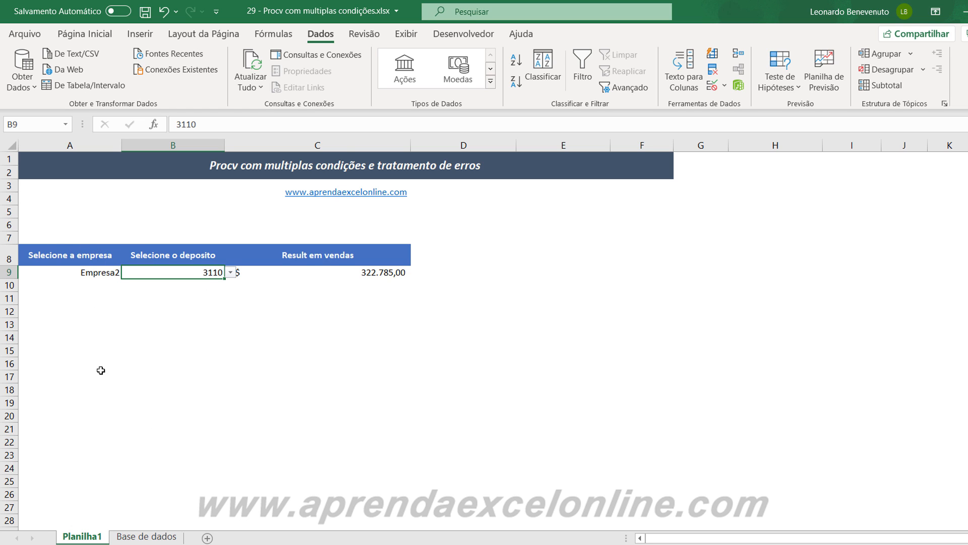
# Step: Consult the records on Base de dados and select Empresa1 in A9 of Planilha1
pyautogui.click(147, 537)
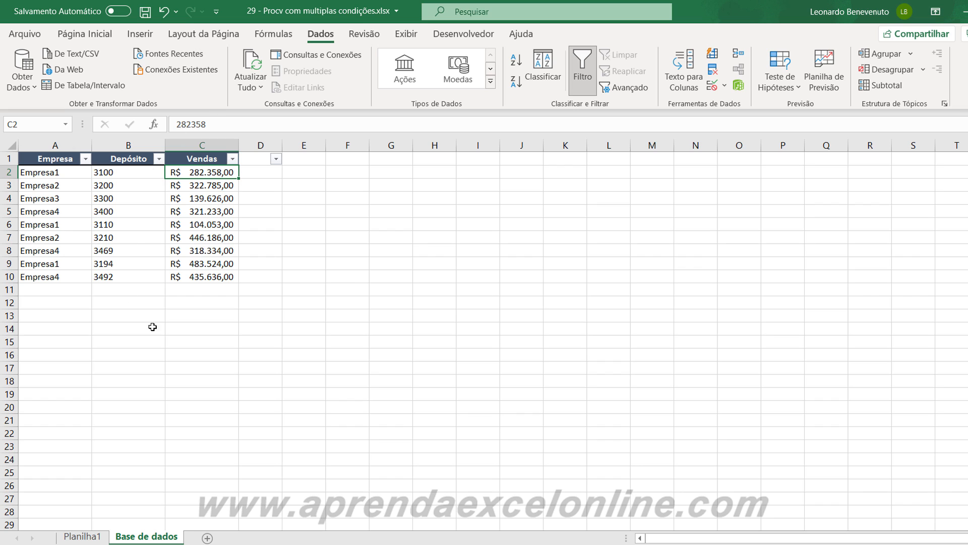
pyautogui.click(85, 536)
pyautogui.click(116, 271)
pyautogui.click(128, 272)
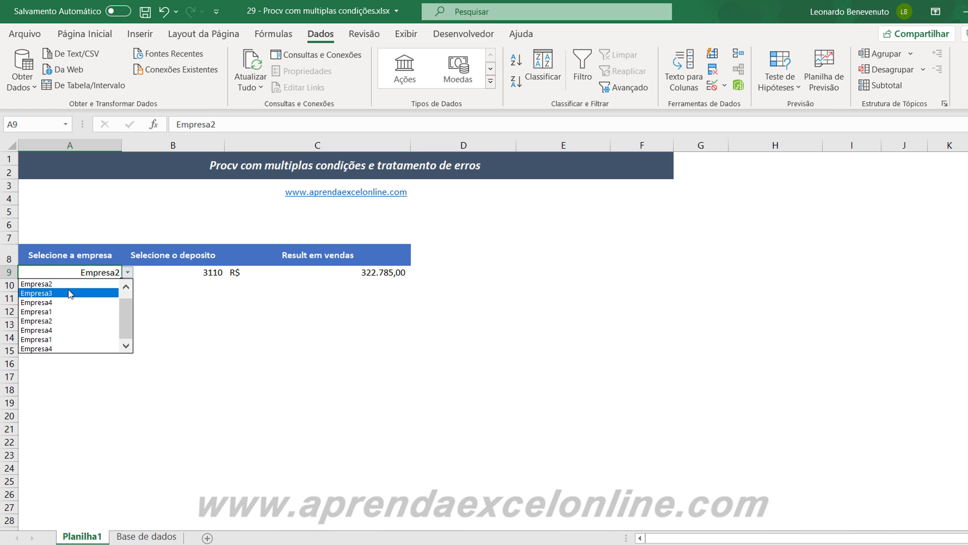
pyautogui.click(56, 312)
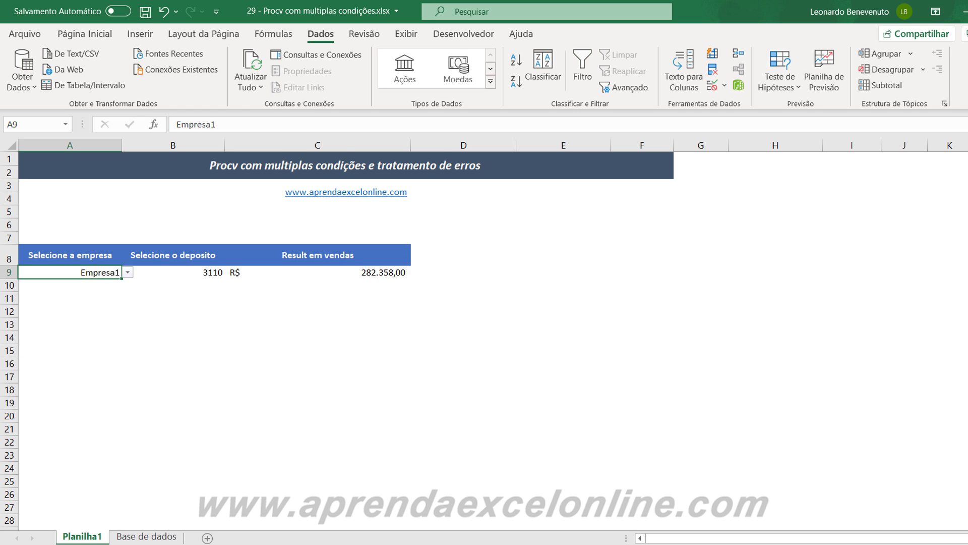
# Step: Examine the Empresa1 records in rows 2, 6 and 9 of the Base de dados sheet
pyautogui.click(155, 536)
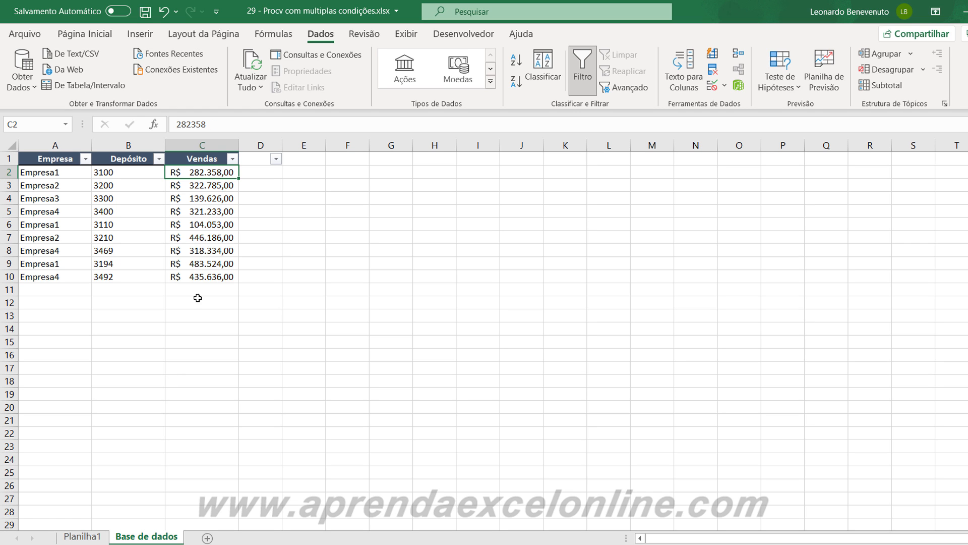
pyautogui.click(63, 148)
pyautogui.click(41, 172)
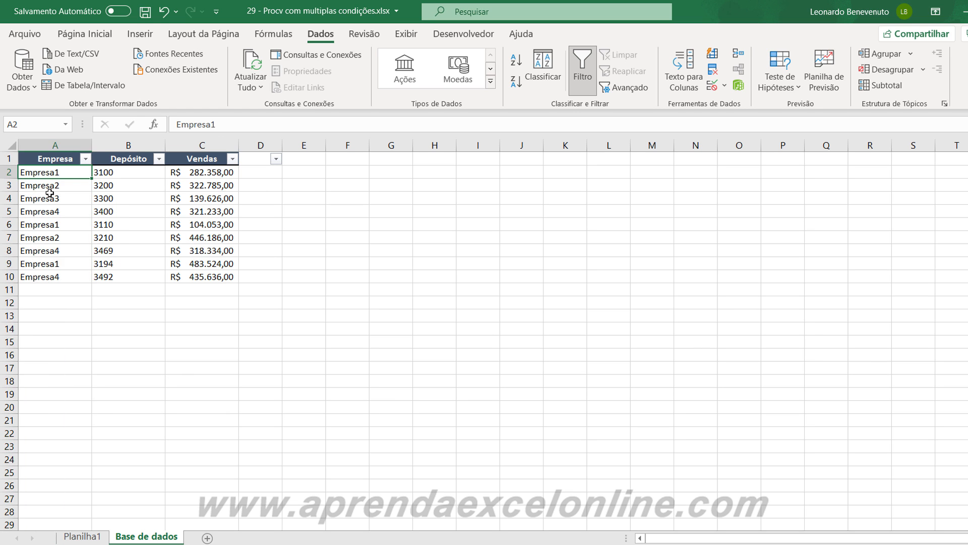
pyautogui.click(52, 225)
pyautogui.click(57, 266)
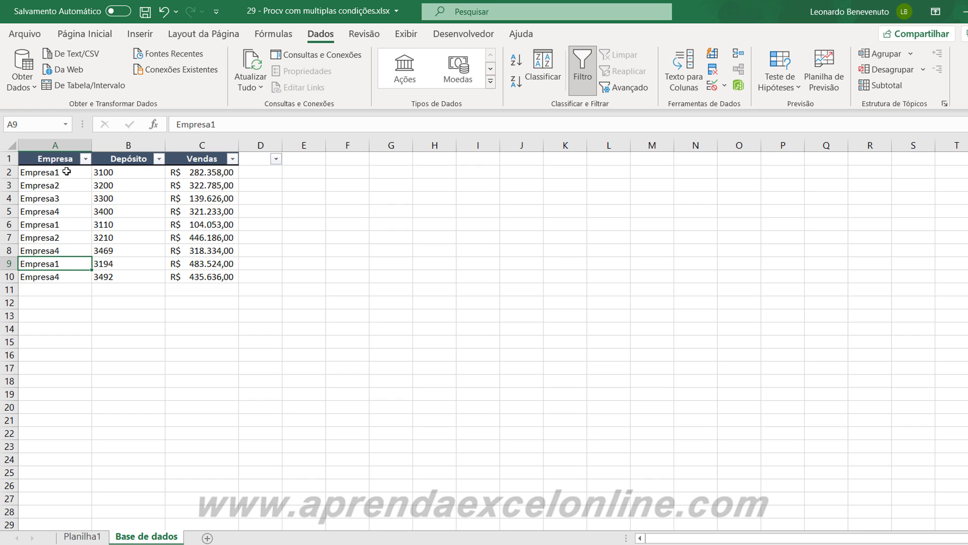
pyautogui.click(10, 172)
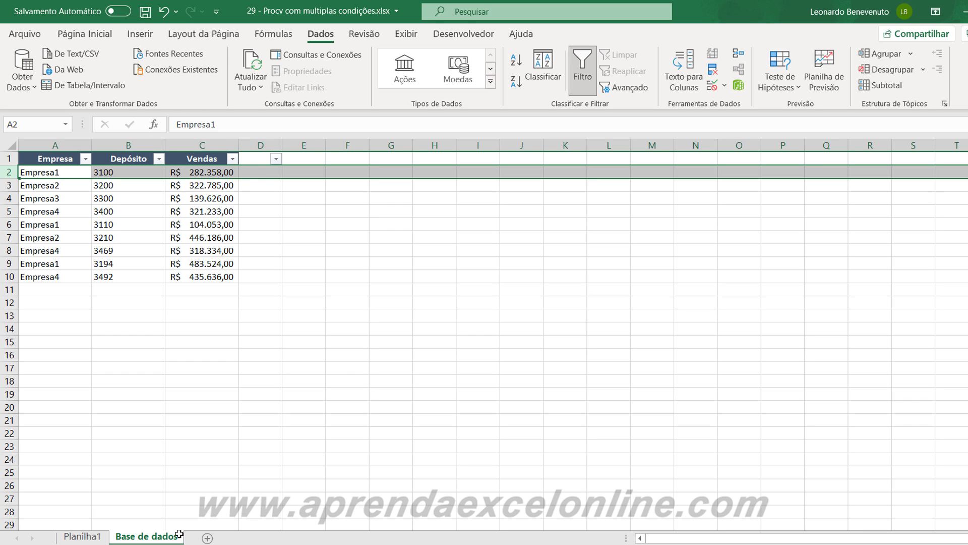
# Step: Select Empresa3 in A9 of Planilha1 and check the PROCV result in C9
pyautogui.click(92, 536)
pyautogui.click(127, 273)
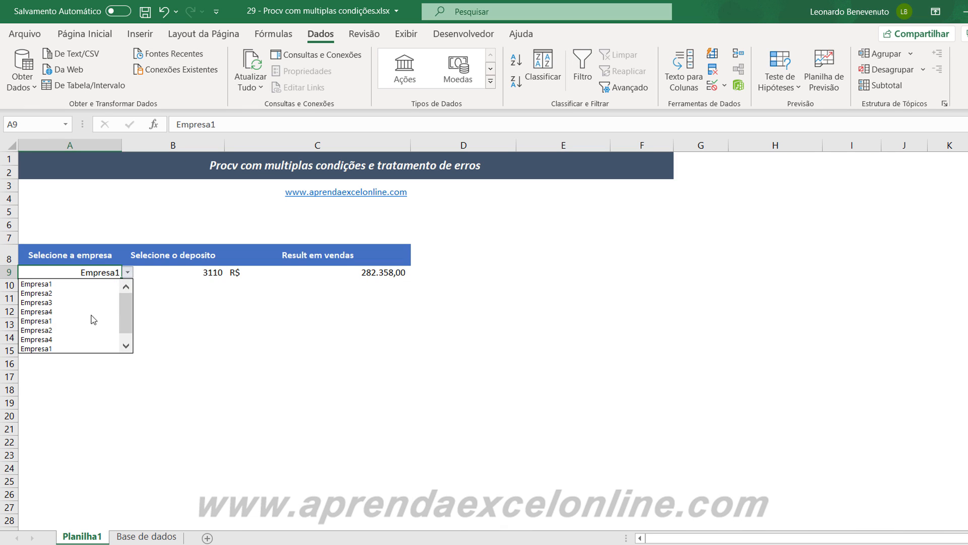
pyautogui.click(61, 307)
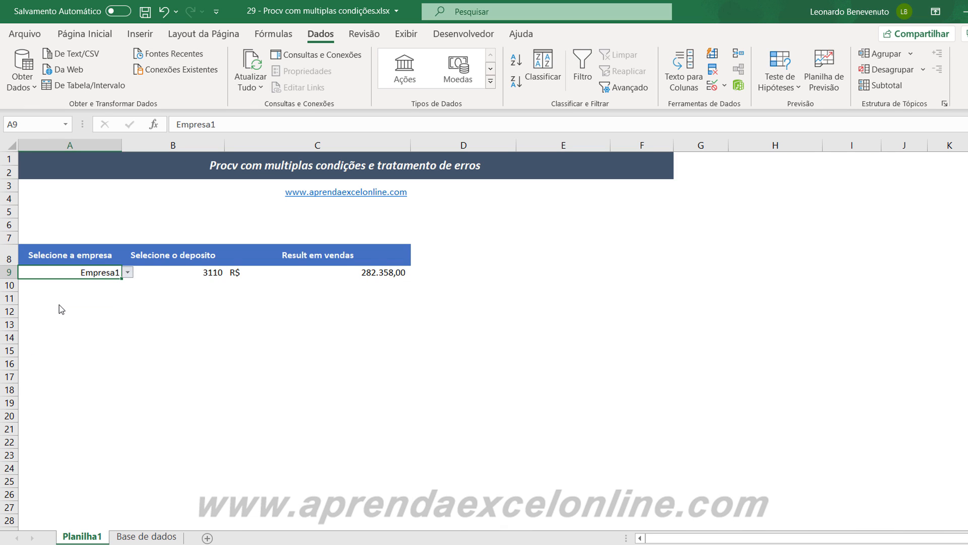
pyautogui.click(375, 274)
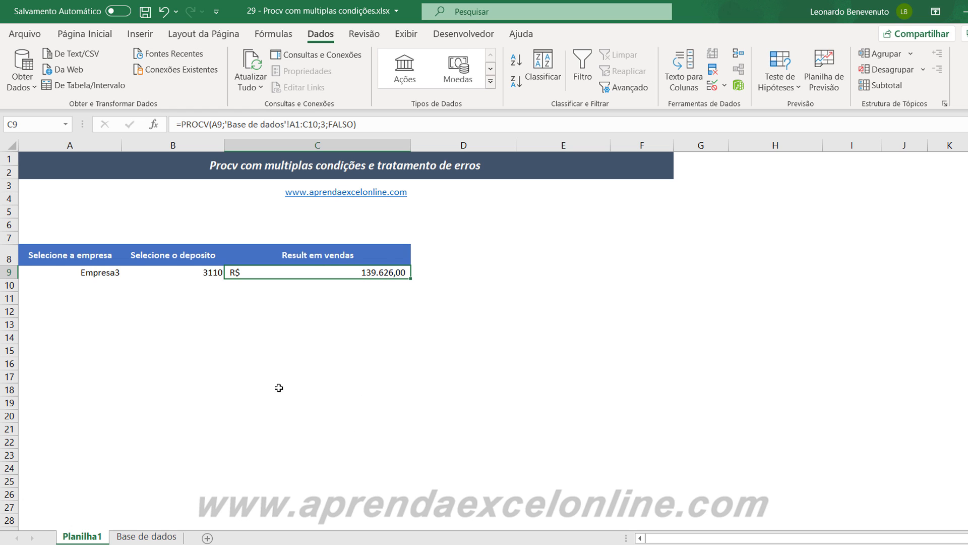
# Step: Examine the Empresa3 record in row 4 of Base de dados, including its vendas value, and return to Planilha1
pyautogui.click(157, 537)
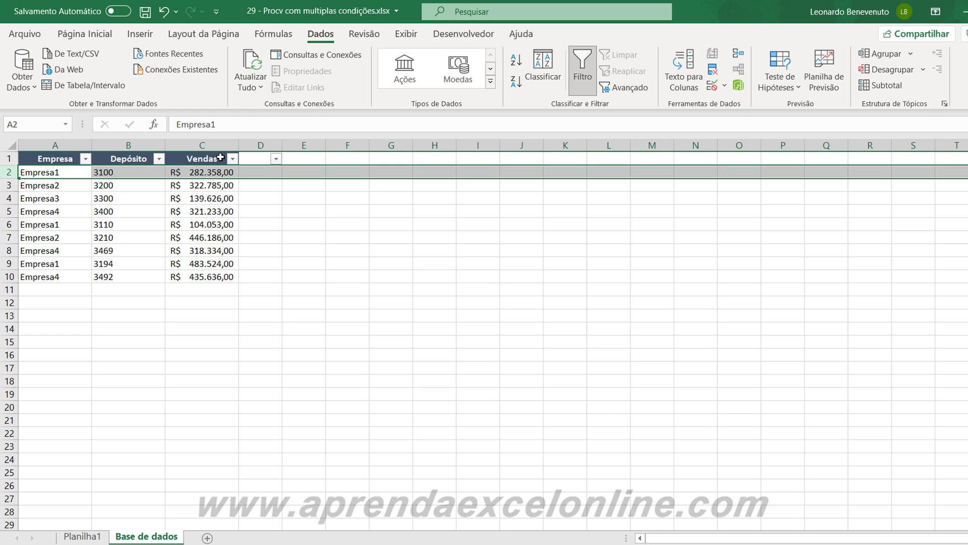
pyautogui.click(5, 198)
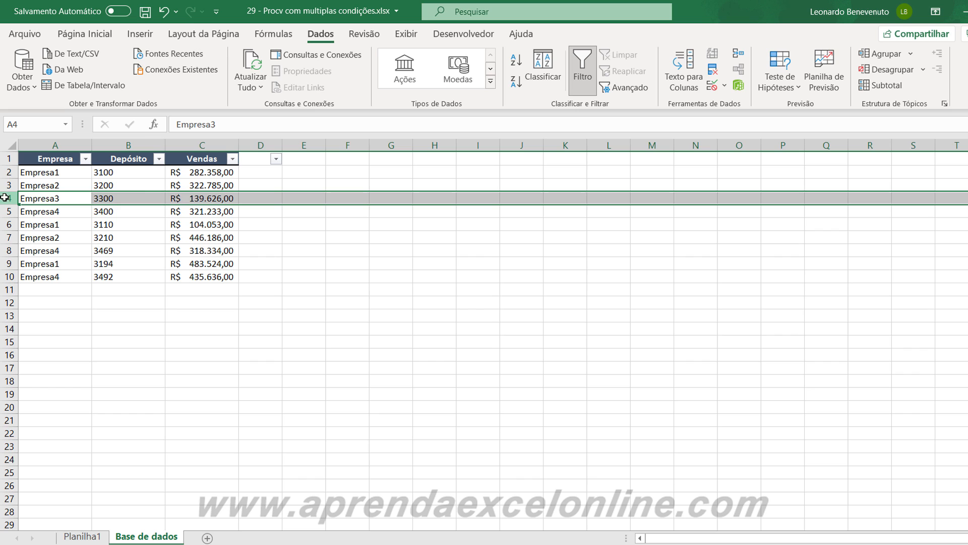
pyautogui.click(191, 197)
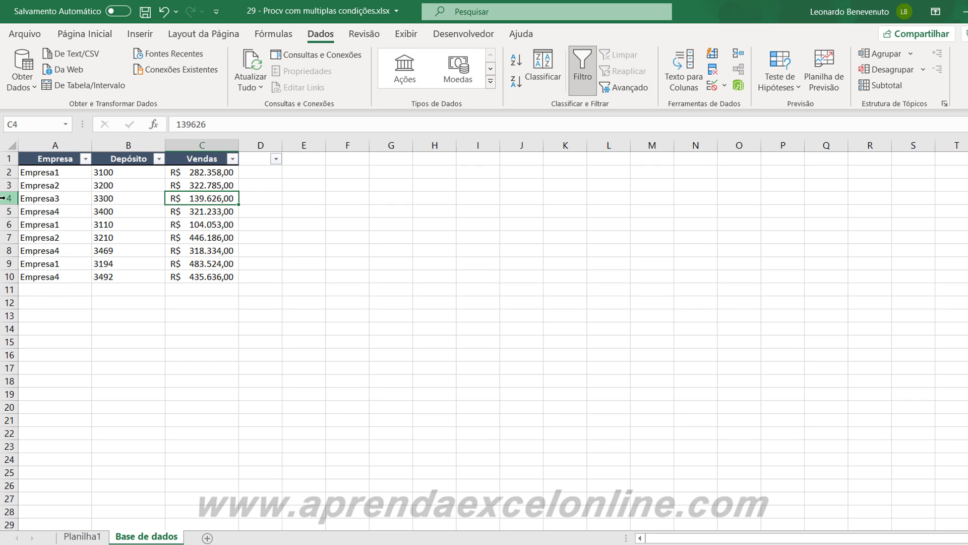
pyautogui.click(83, 536)
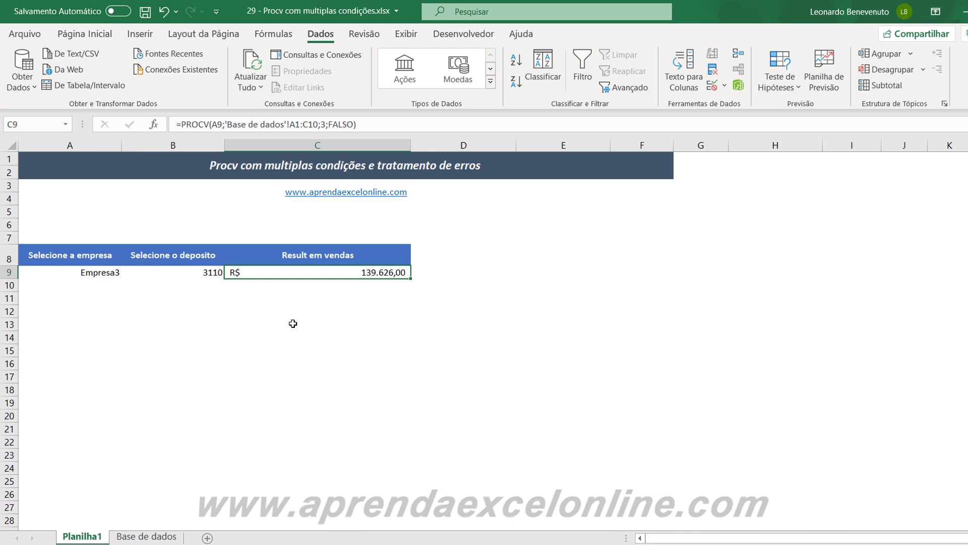
# Step: Delete the single-condition PROCV formula from C9 of Planilha1
pyautogui.click(338, 305)
pyautogui.click(351, 277)
pyautogui.click(374, 335)
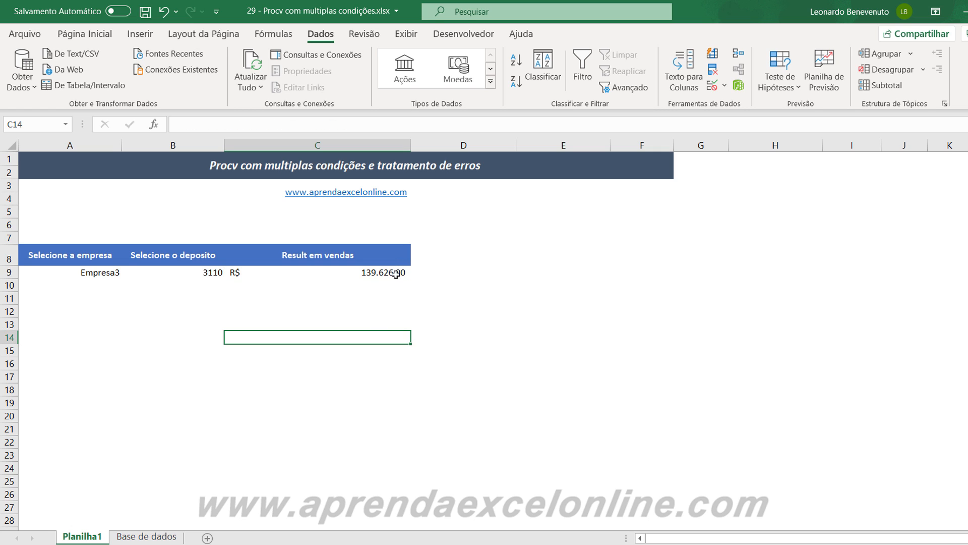
pyautogui.click(393, 274)
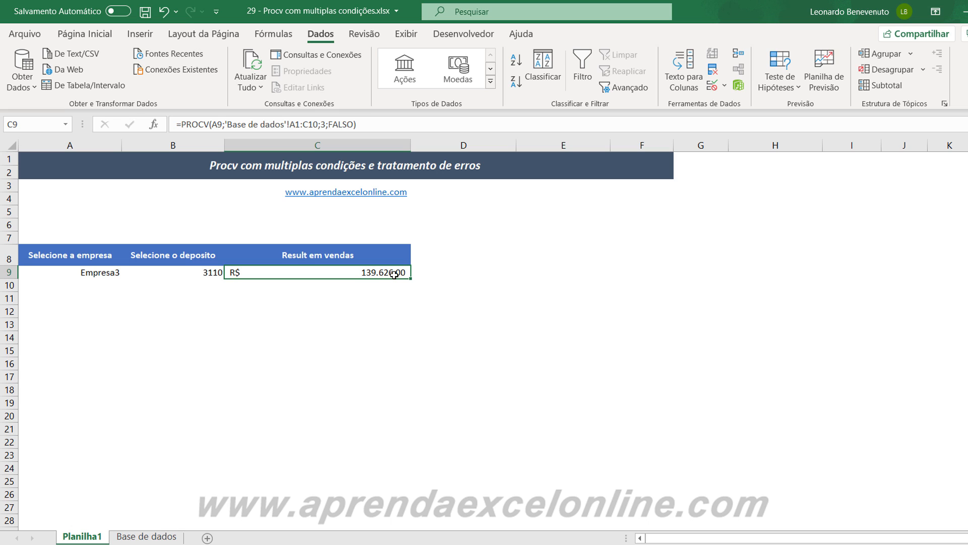
pyautogui.press('Delete')
pyautogui.click(340, 362)
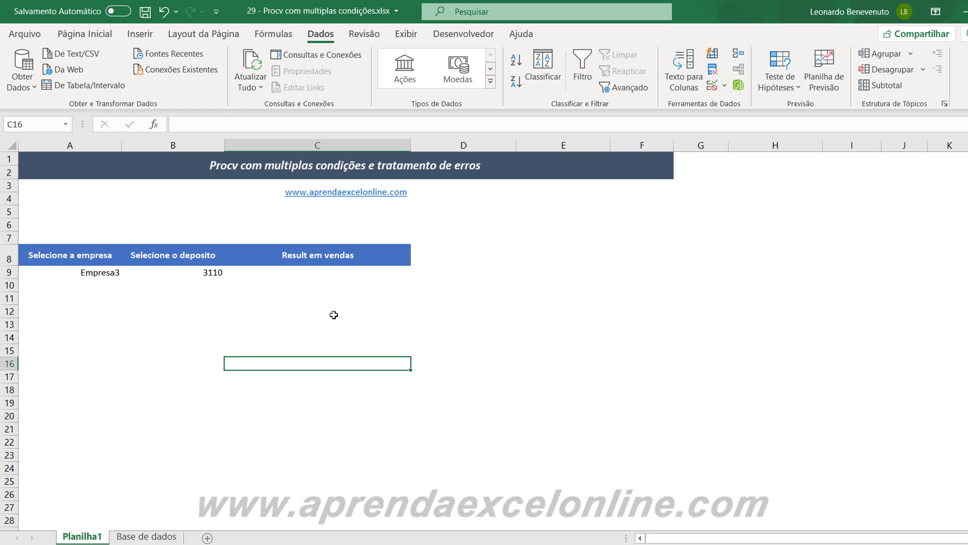
pyautogui.click(356, 273)
pyautogui.write('=proc')
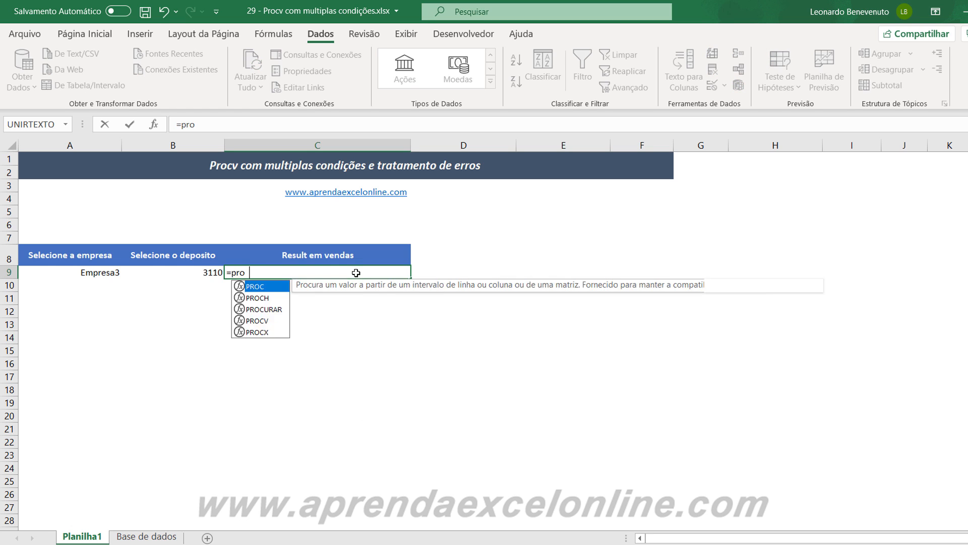
pyautogui.press('Tab')
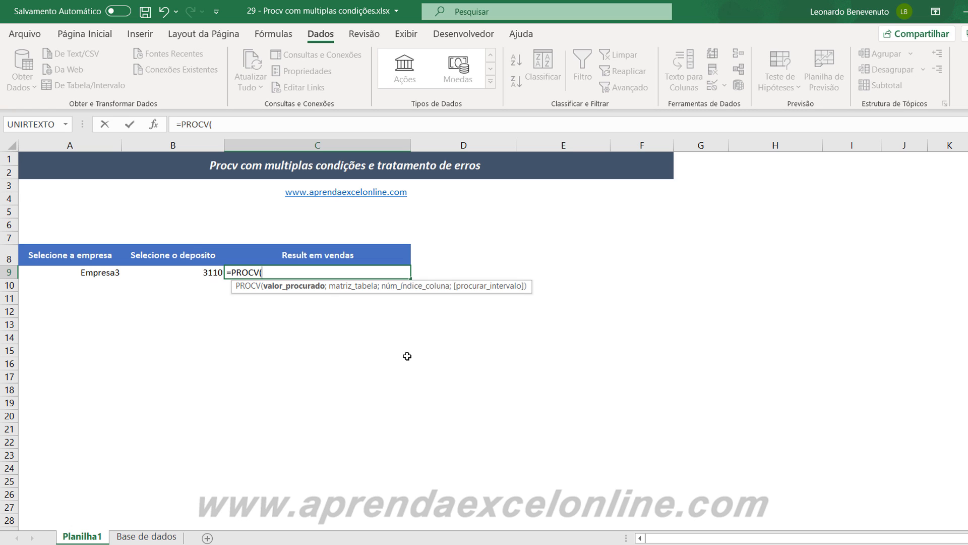
pyautogui.press('Escape')
pyautogui.click(285, 365)
pyautogui.click(308, 325)
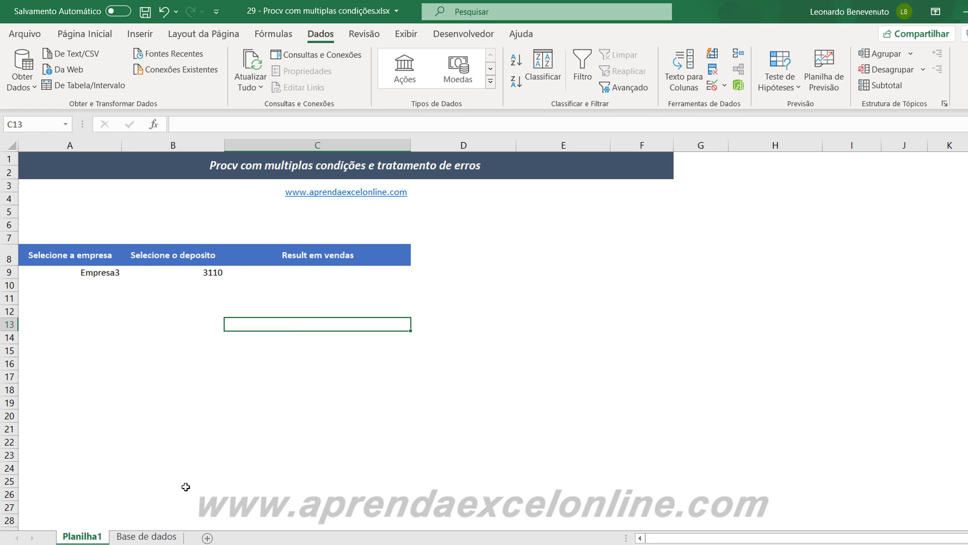
# Step: Insert a blank column before the Empresa column on the Base de dados sheet
pyautogui.rightClick(130, 538)
pyautogui.press('Escape')
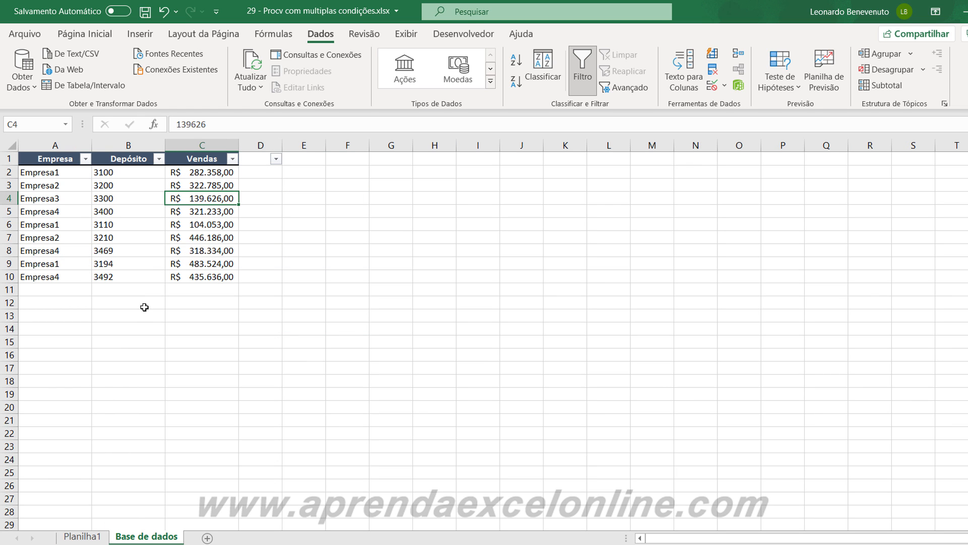
pyautogui.click(139, 309)
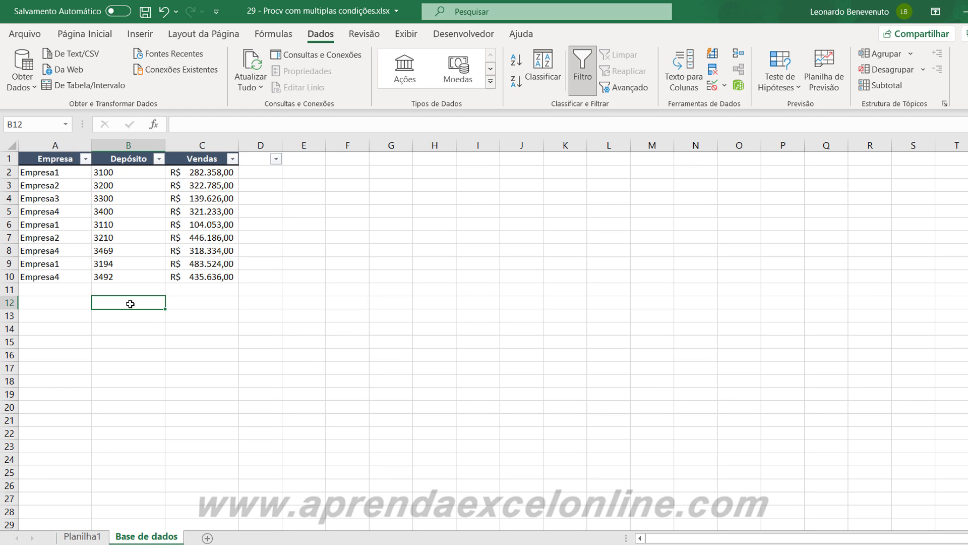
pyautogui.click(134, 345)
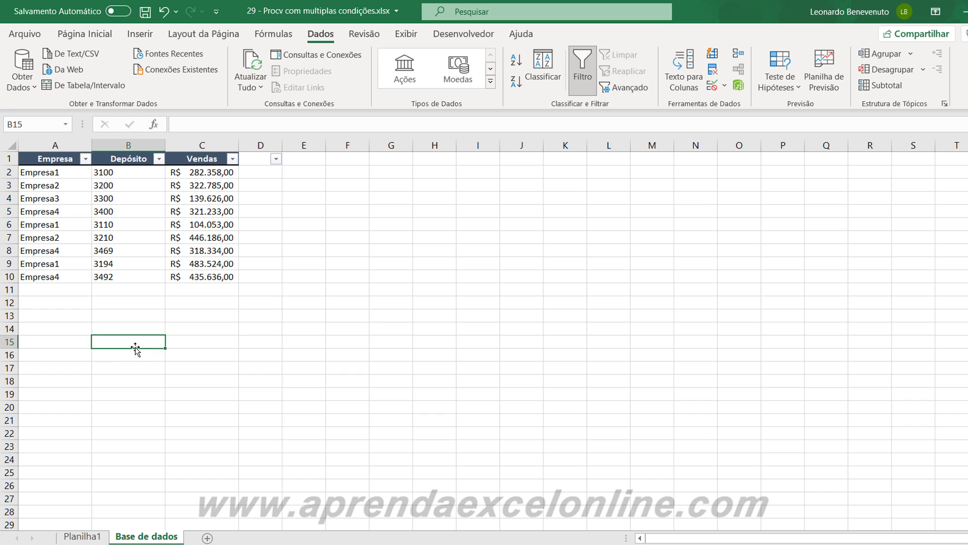
pyautogui.click(55, 147)
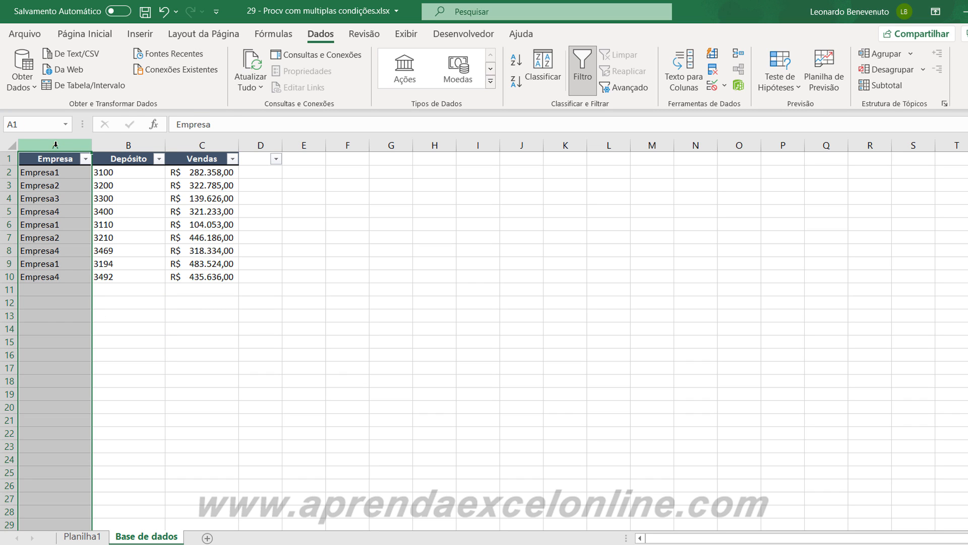
pyautogui.rightClick(56, 145)
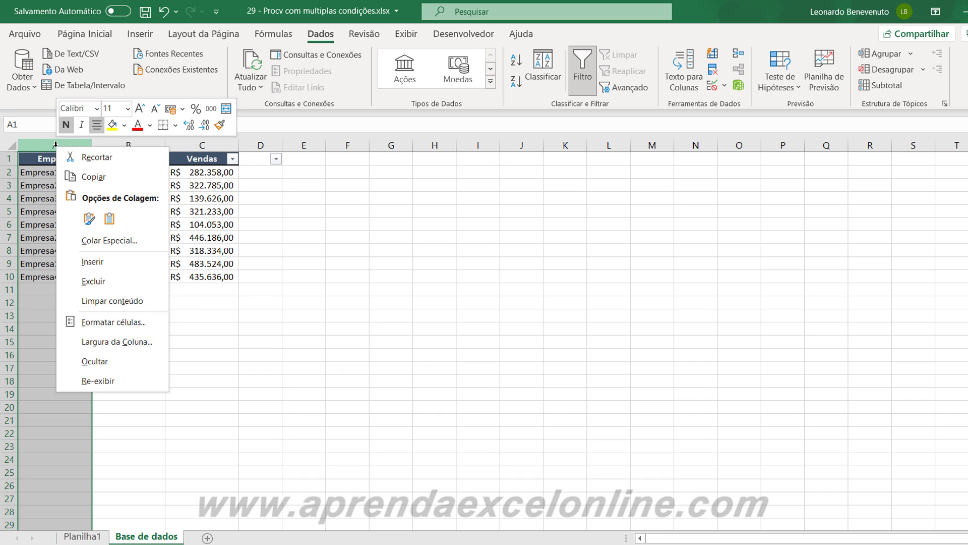
pyautogui.click(121, 271)
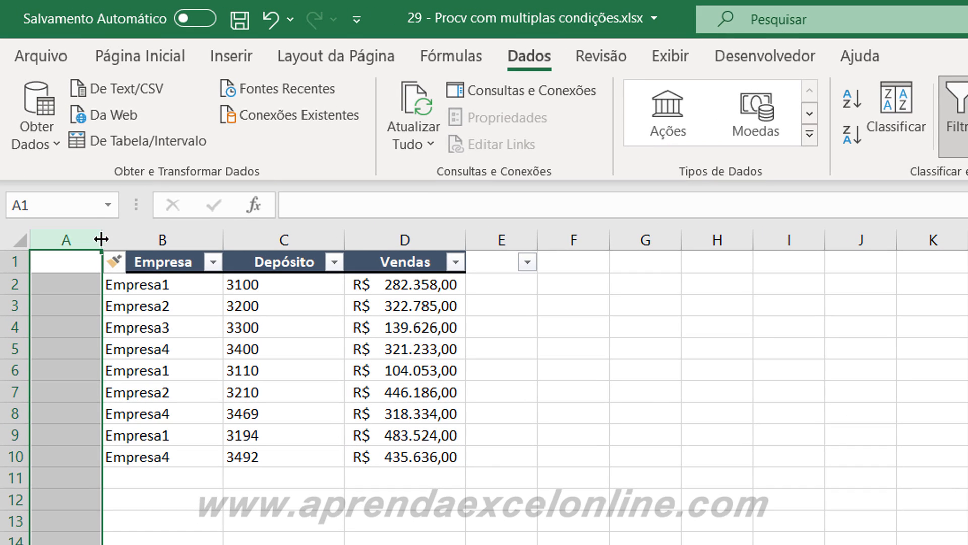
# Step: Widen the new column A and enter the heading Auxiliar in A1
pyautogui.moveTo(99, 238); pyautogui.dragTo(141, 238)
pyautogui.click(97, 260)
pyautogui.doubleClick(98, 260)
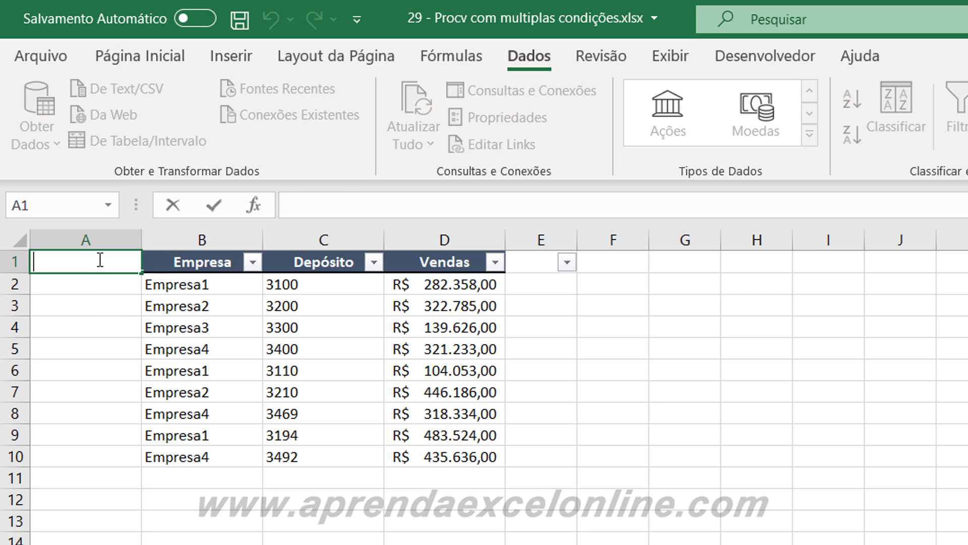
pyautogui.write('Auxiliar')
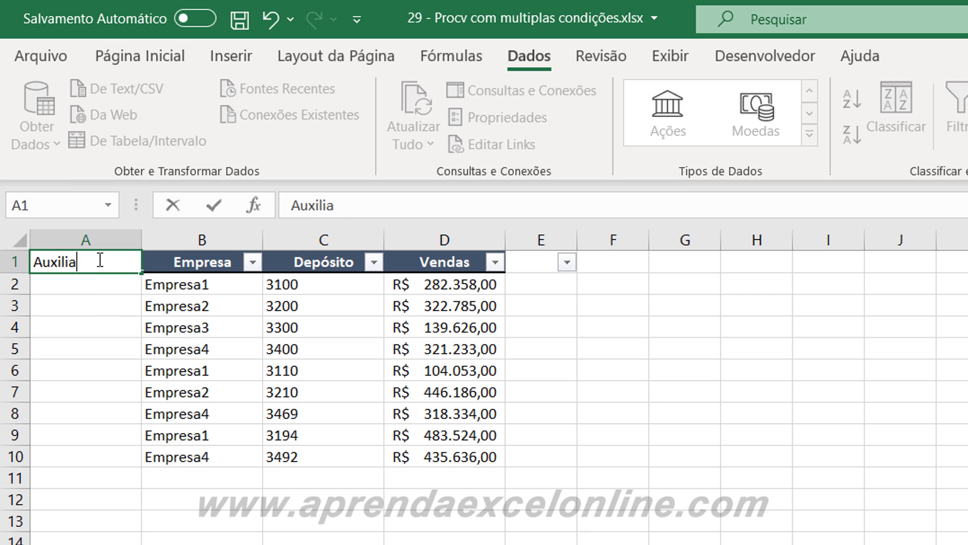
pyautogui.press('Return')
# Step: Copy the formatting of the Empresa header in B1 to the Auxiliar header in A1
pyautogui.click(172, 264)
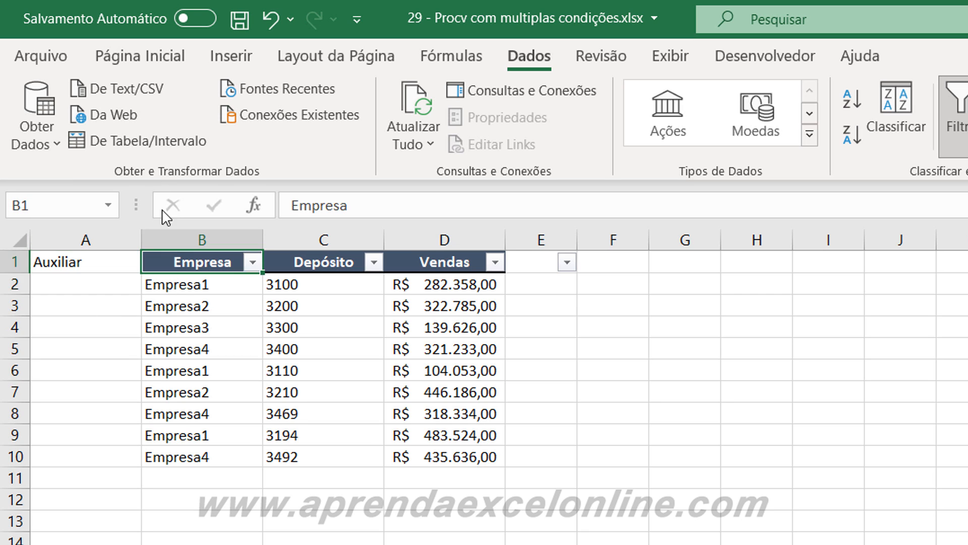
pyautogui.click(124, 64)
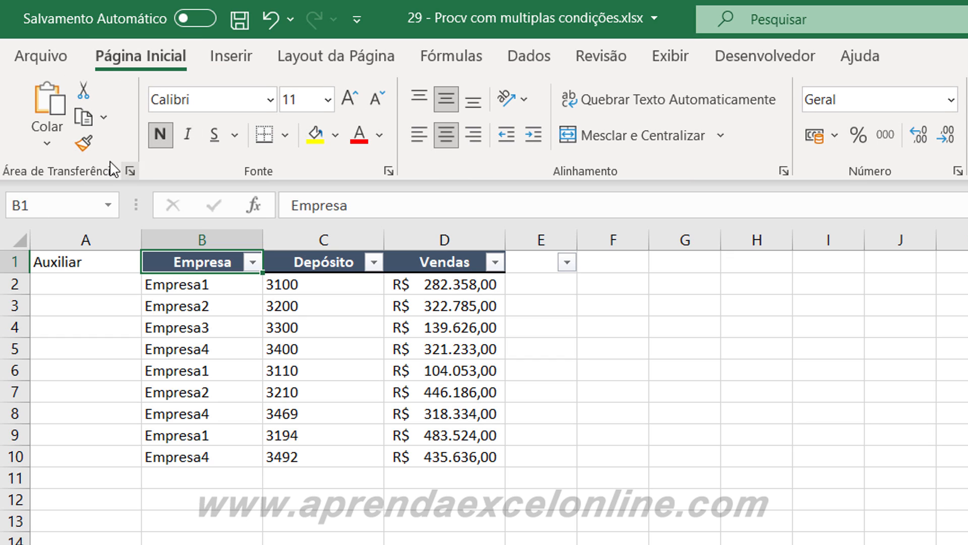
pyautogui.click(83, 143)
pyautogui.click(82, 267)
pyautogui.click(129, 348)
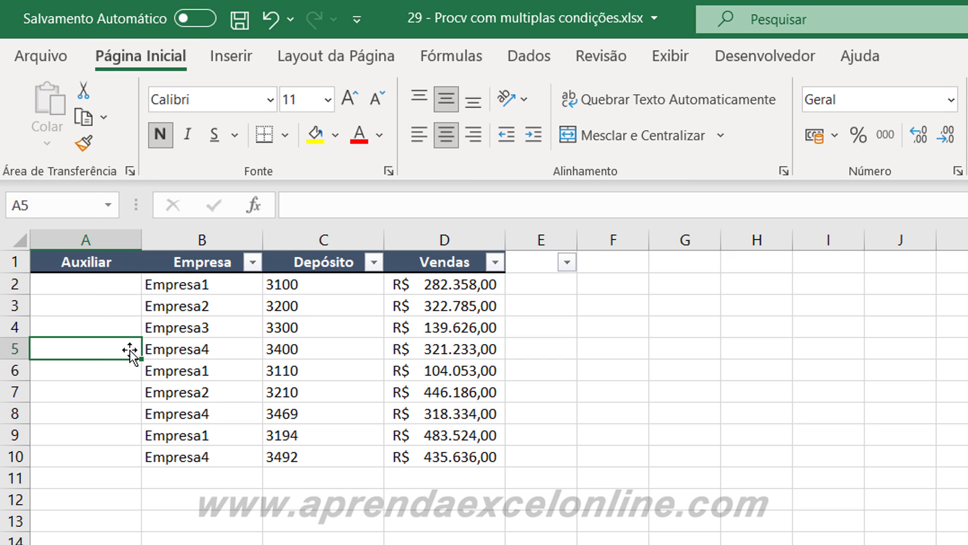
# Step: Enter =B2&C2 in A2 to join the company and deposit into one lookup key
pyautogui.click(101, 283)
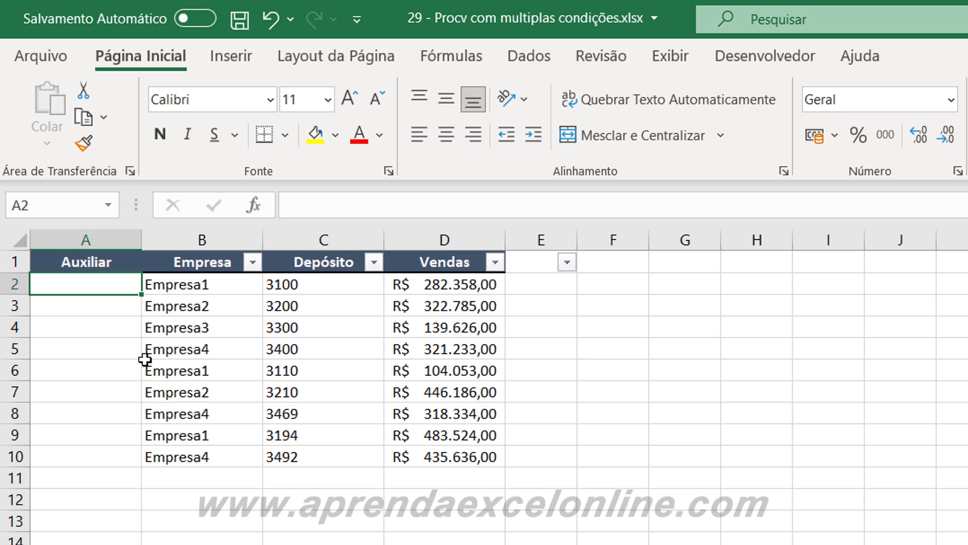
pyautogui.write('=')
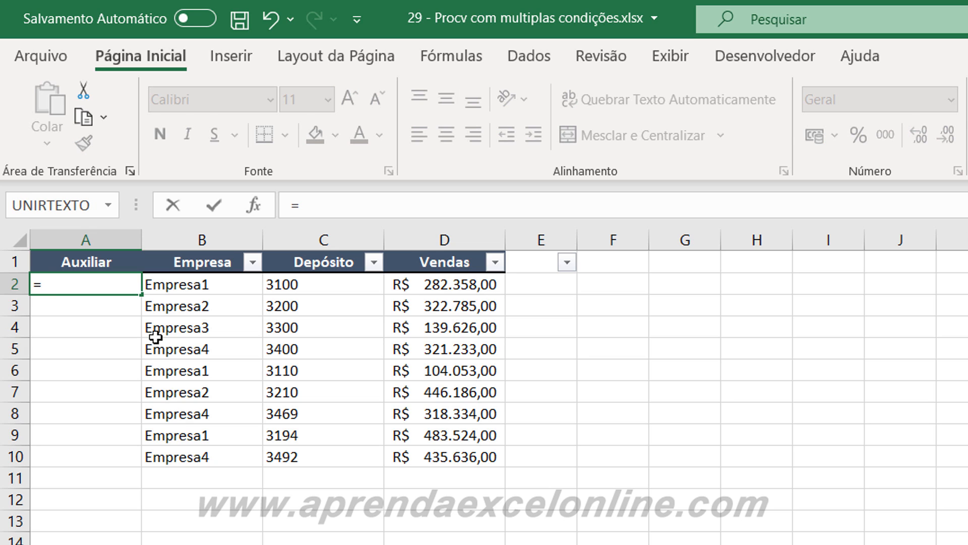
pyautogui.click(200, 285)
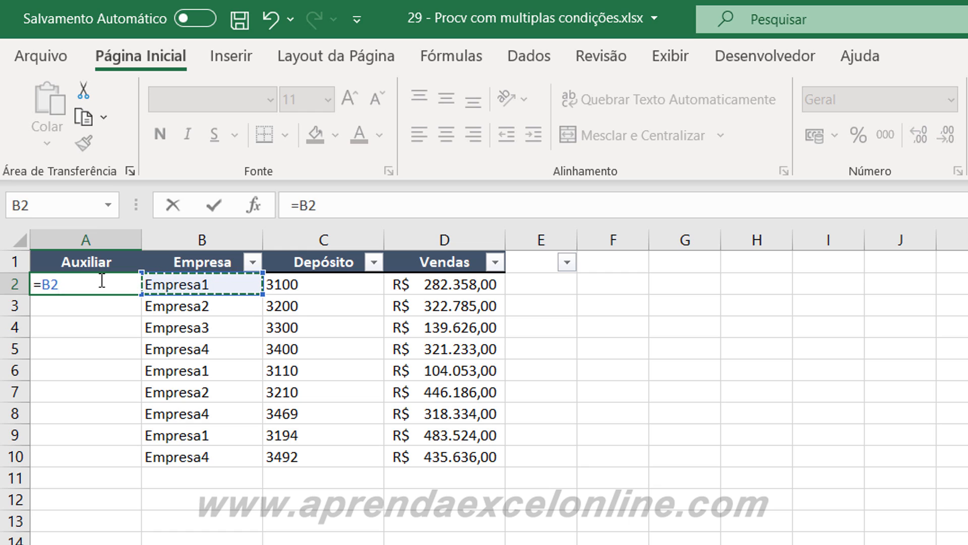
pyautogui.write('&')
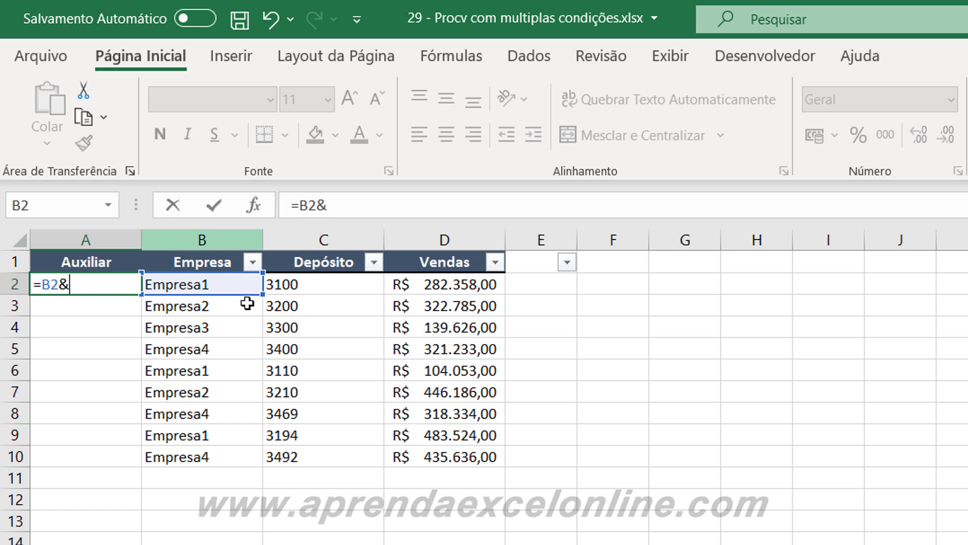
pyautogui.click(299, 287)
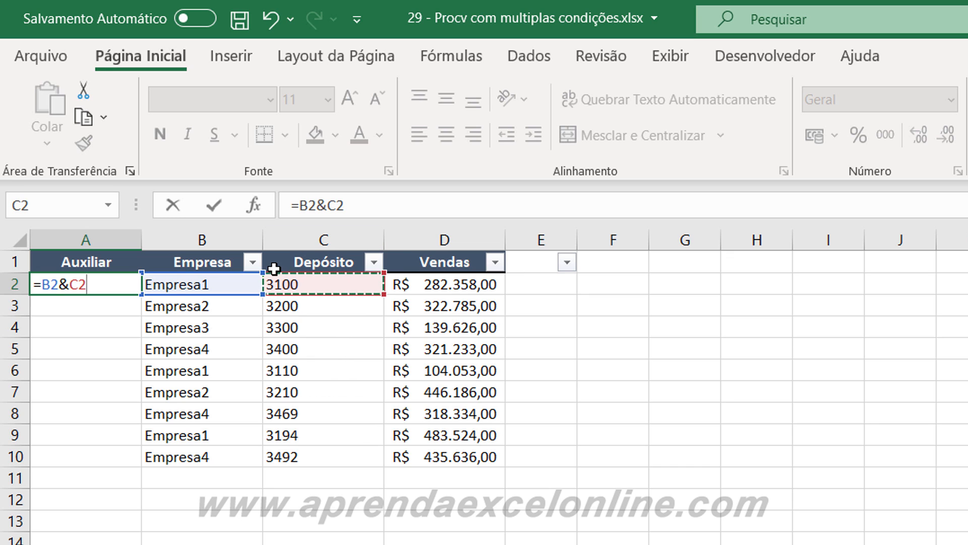
pyautogui.press('Return')
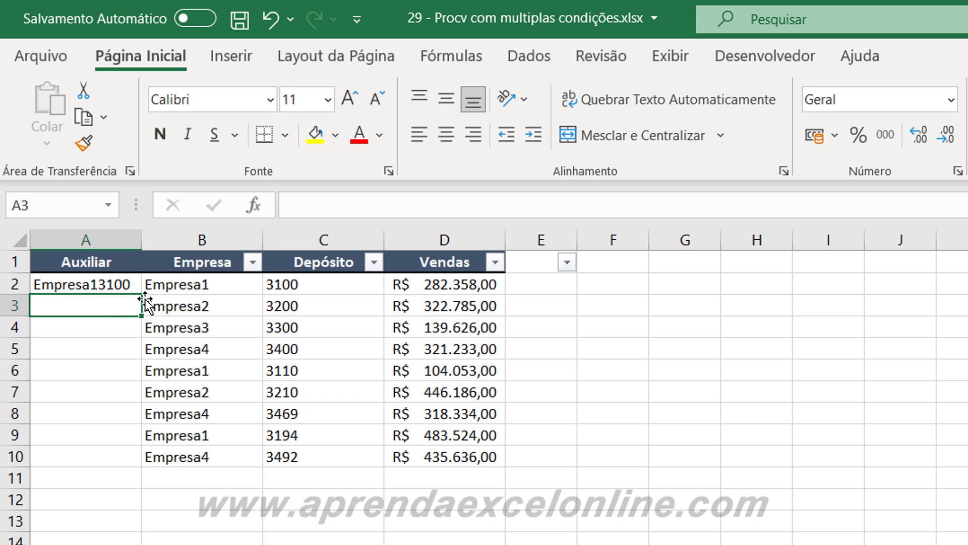
# Step: Fill the A2 formula down the Auxiliar column to A10
pyautogui.click(73, 286)
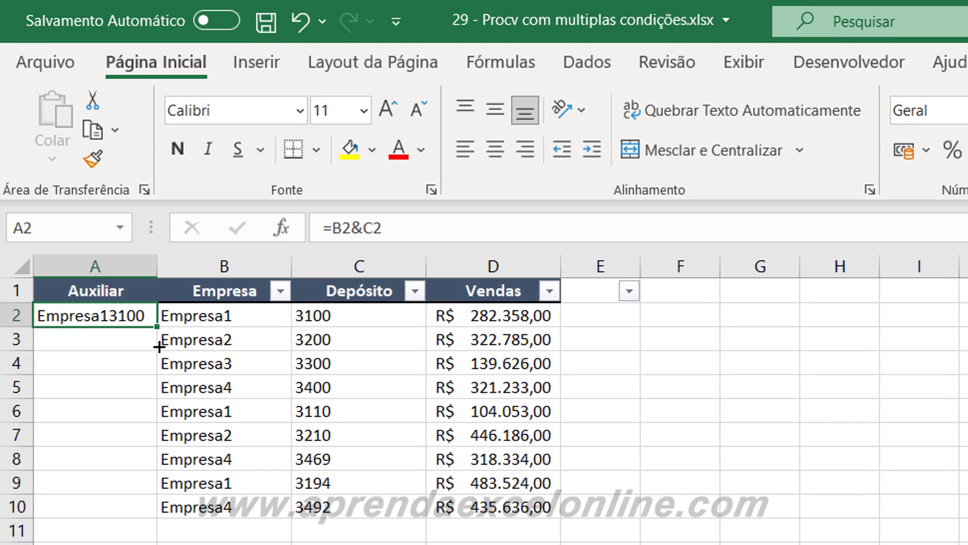
pyautogui.moveTo(181, 378); pyautogui.dragTo(168, 505)
pyautogui.moveTo(144, 433); pyautogui.dragTo(141, 508)
pyautogui.click(221, 544)
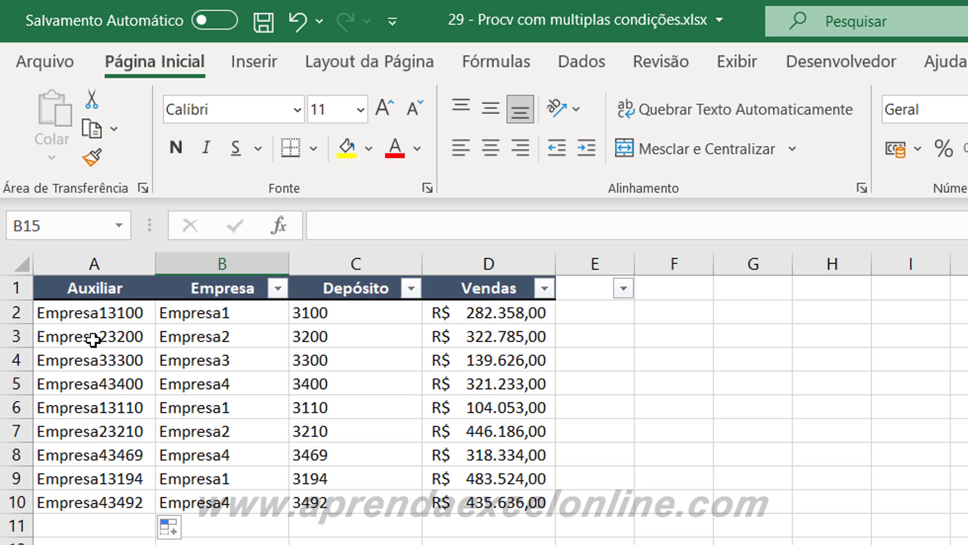
# Step: Examine the joined keys in the Auxiliar column and compare them with the Empresa and Depósito columns
pyautogui.click(74, 338)
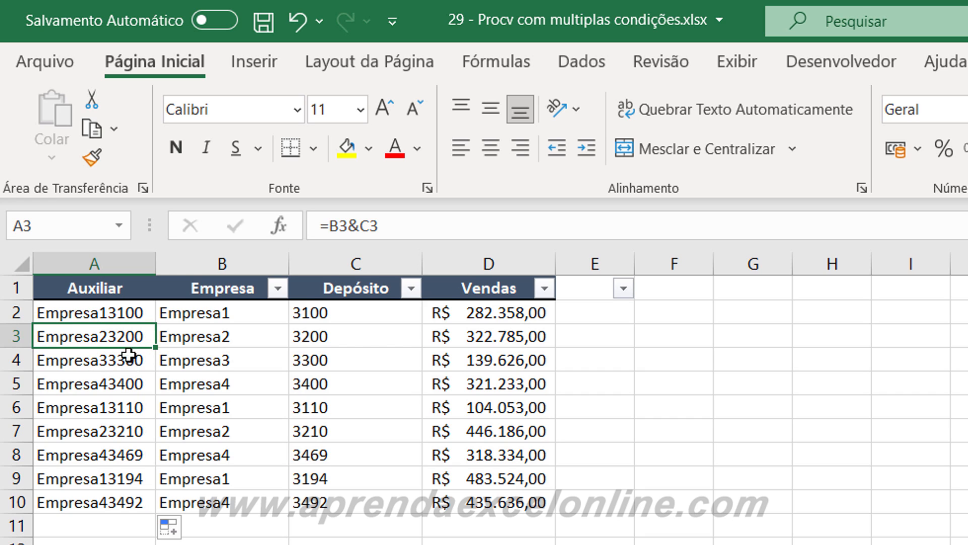
pyautogui.click(86, 361)
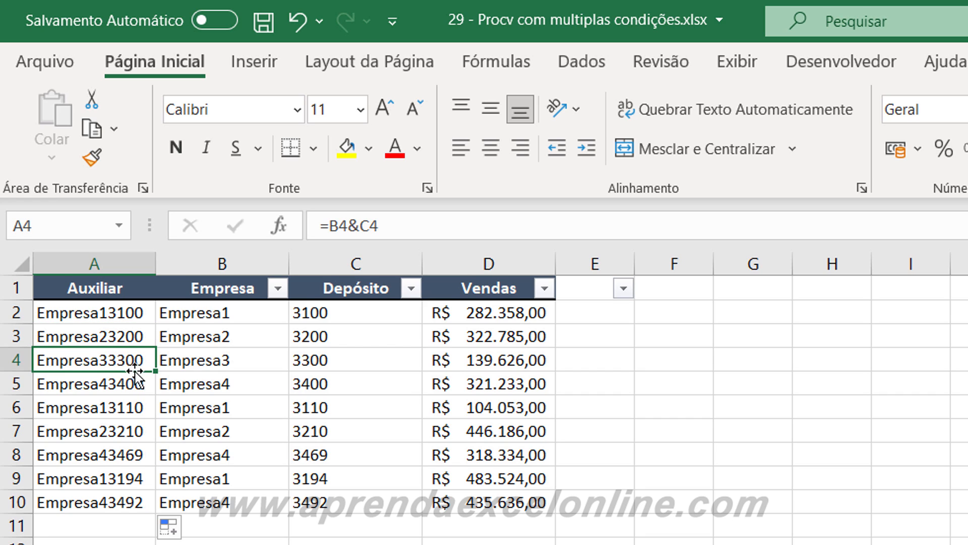
pyautogui.click(87, 382)
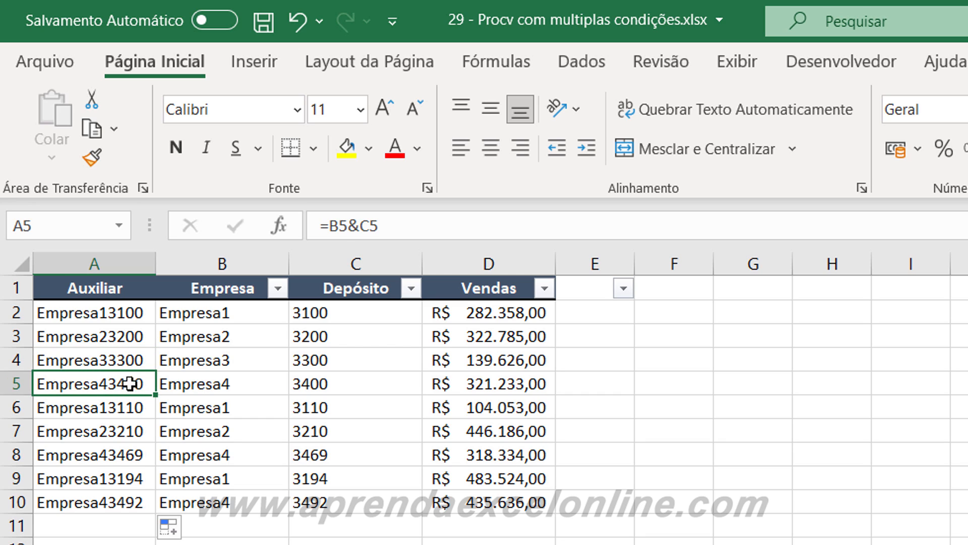
pyautogui.click(100, 409)
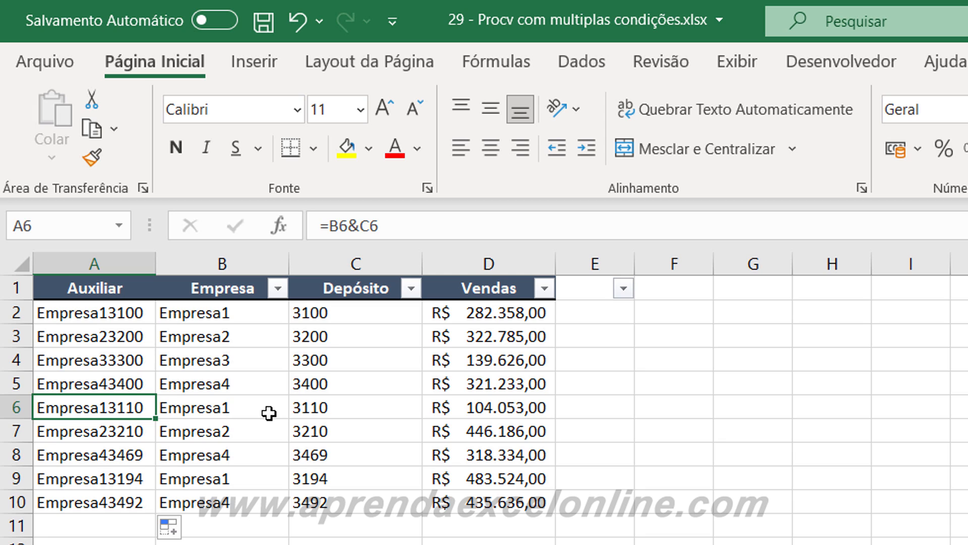
pyautogui.click(216, 407)
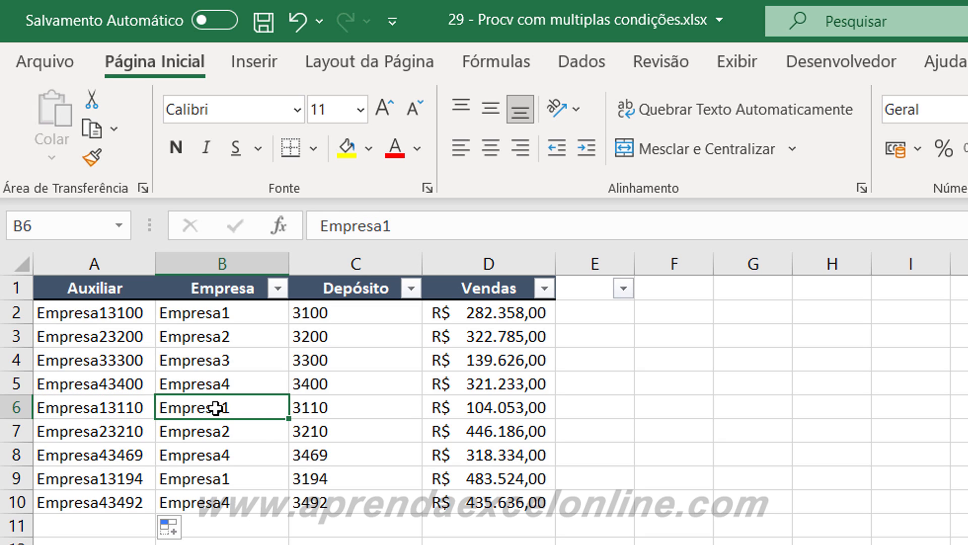
pyautogui.click(320, 406)
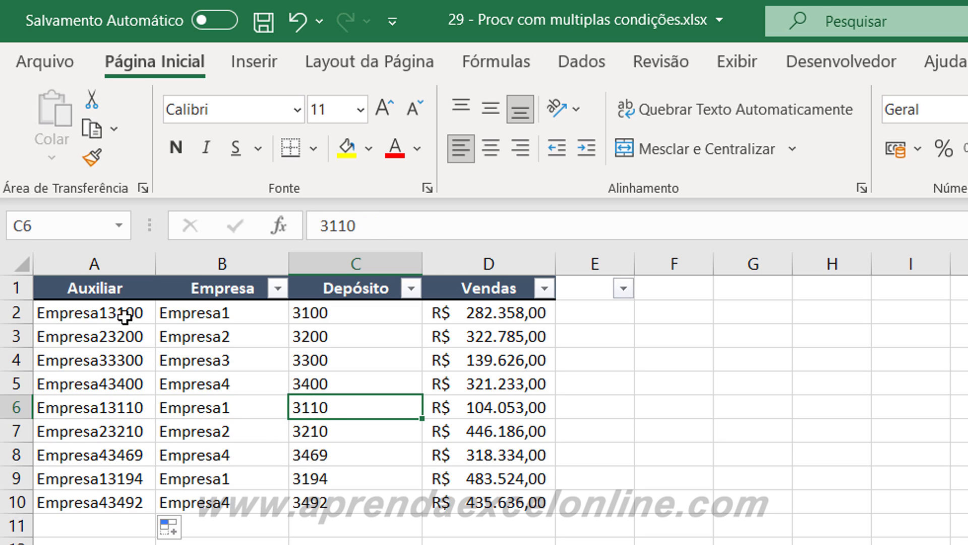
pyautogui.moveTo(123, 312); pyautogui.dragTo(127, 501)
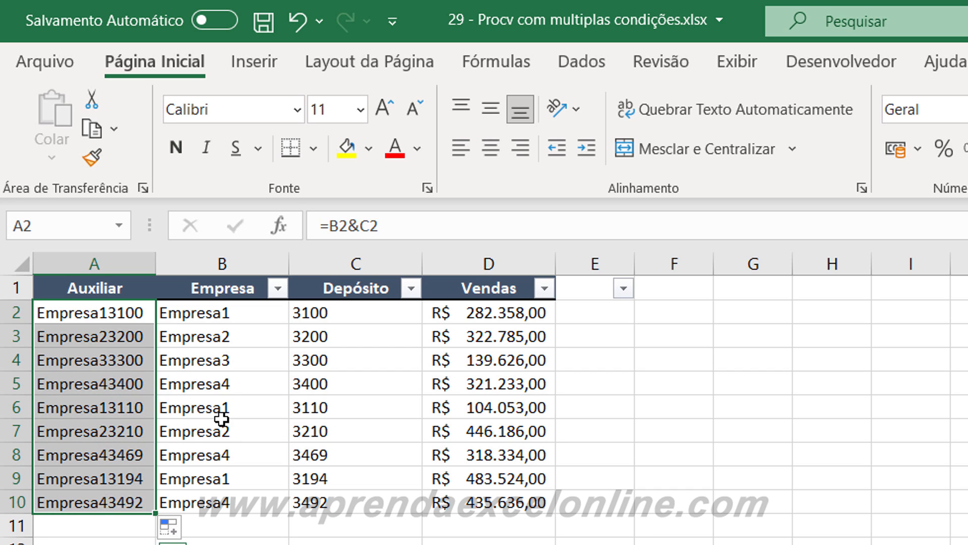
pyautogui.click(222, 263)
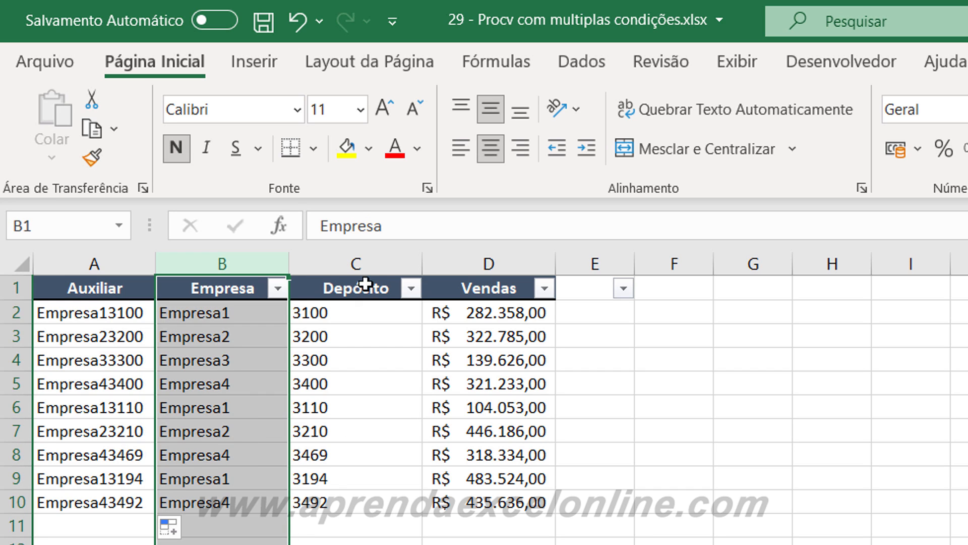
pyautogui.click(361, 263)
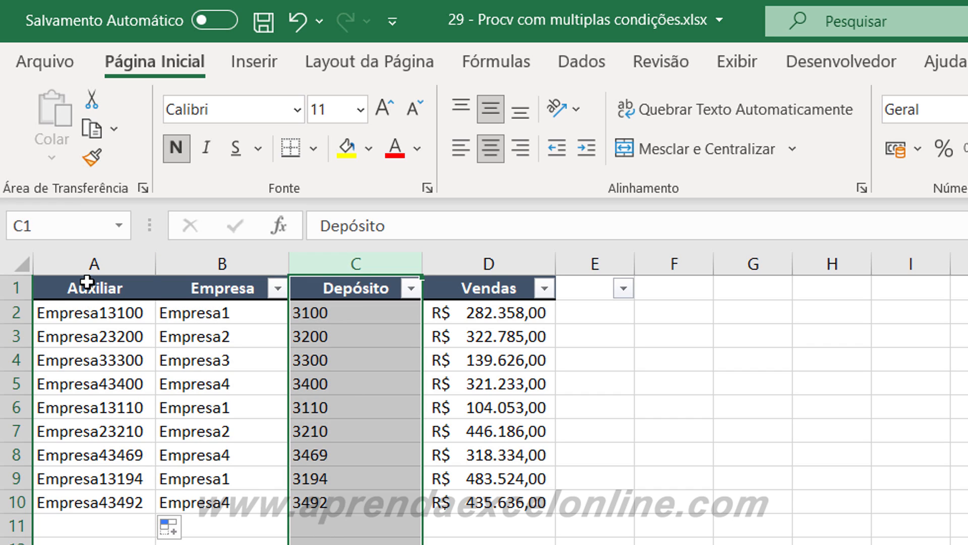
pyautogui.click(94, 266)
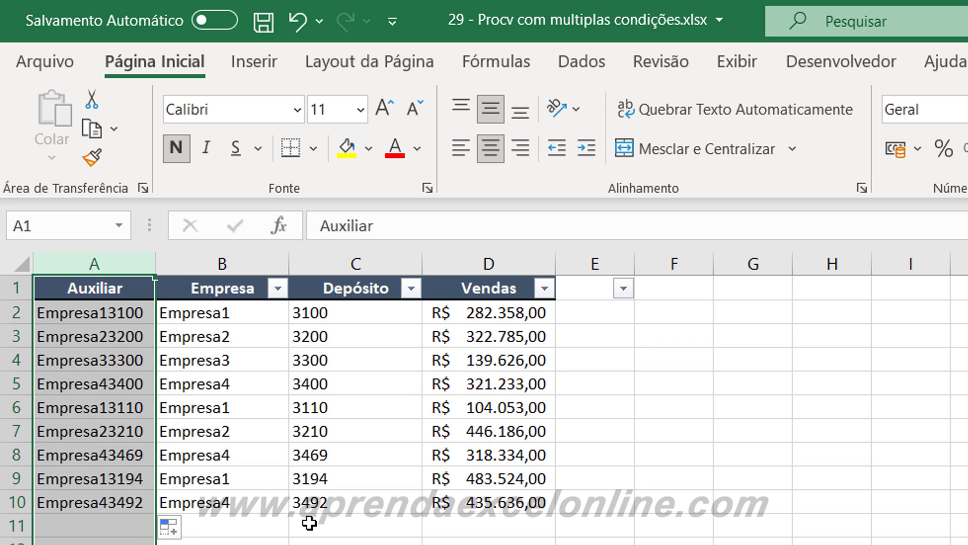
# Step: Format the data range A1:E10 as a table with headers, using the first light table style
pyautogui.click(268, 368)
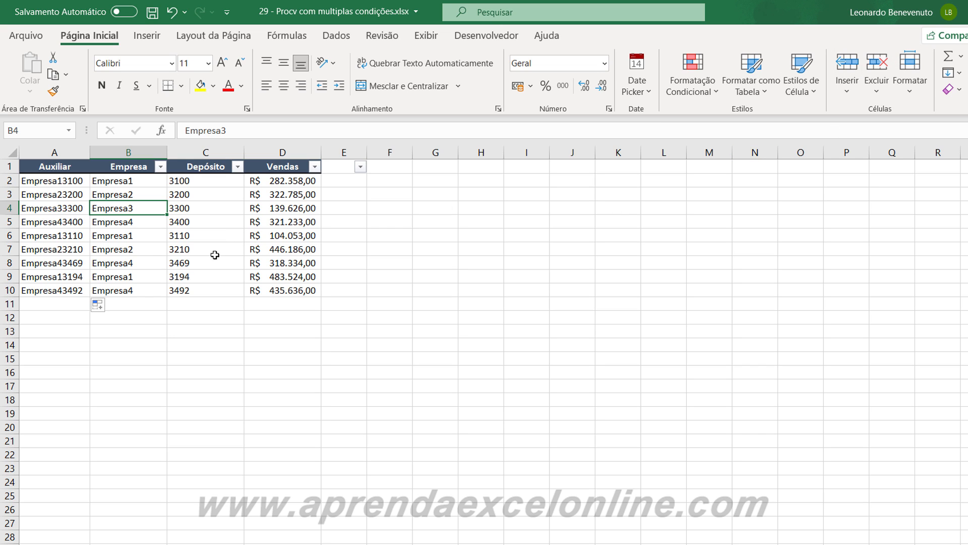
pyautogui.click(206, 225)
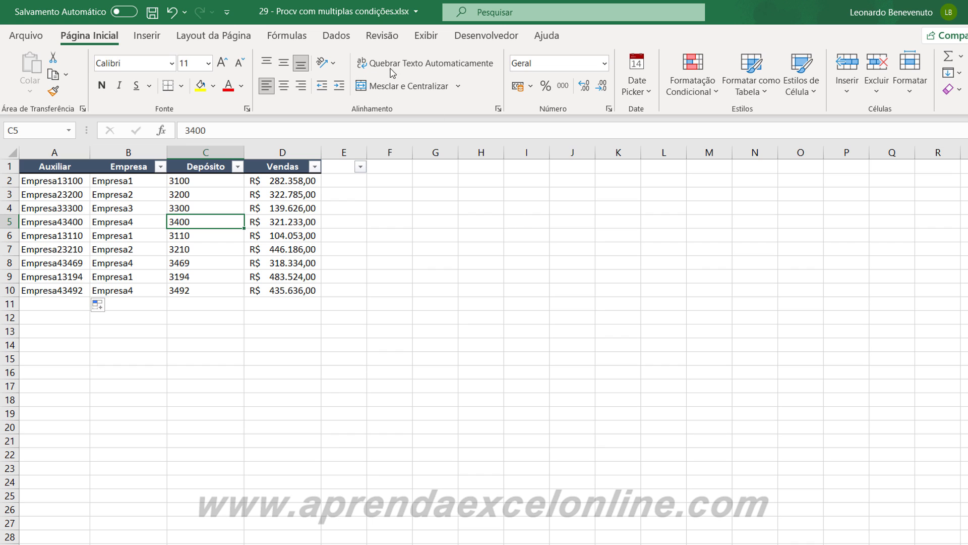
pyautogui.click(752, 94)
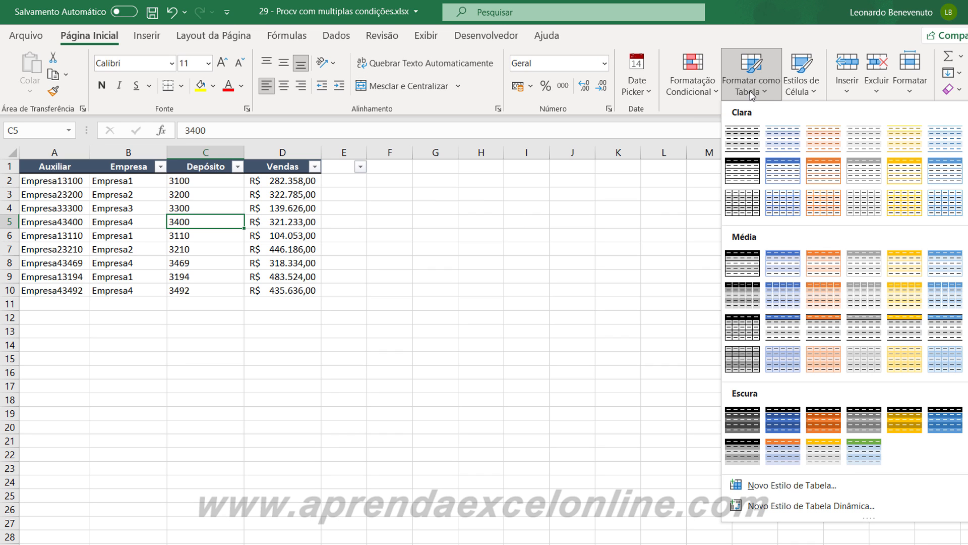
pyautogui.click(755, 146)
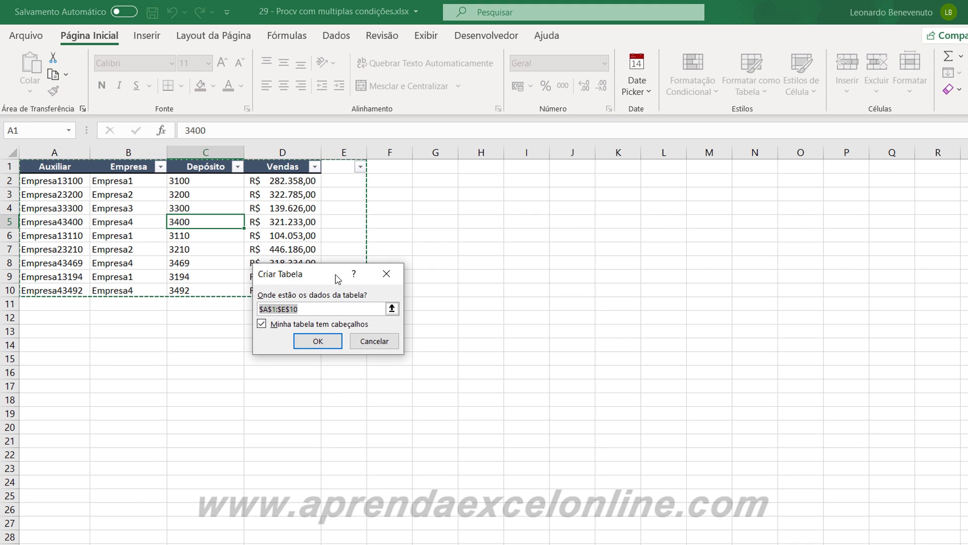
pyautogui.click(314, 342)
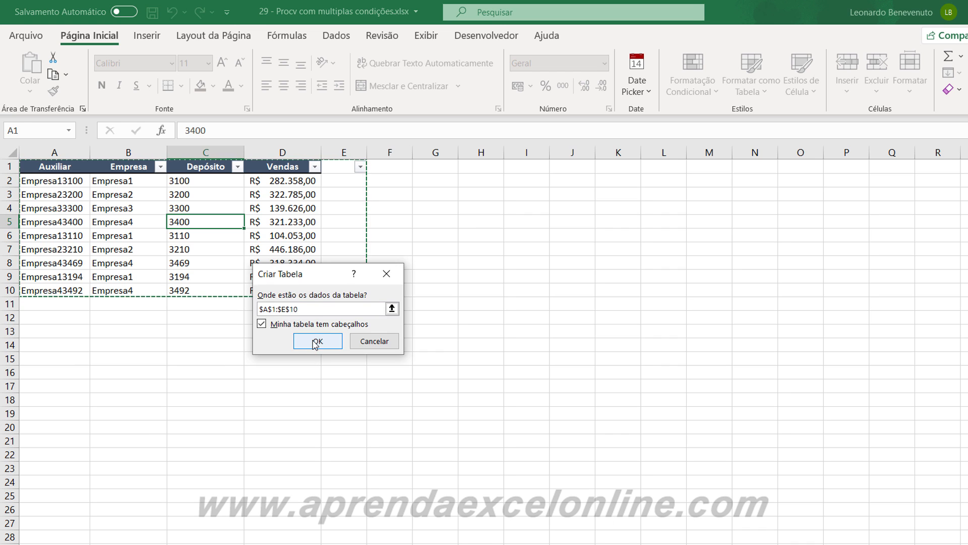
pyautogui.click(303, 318)
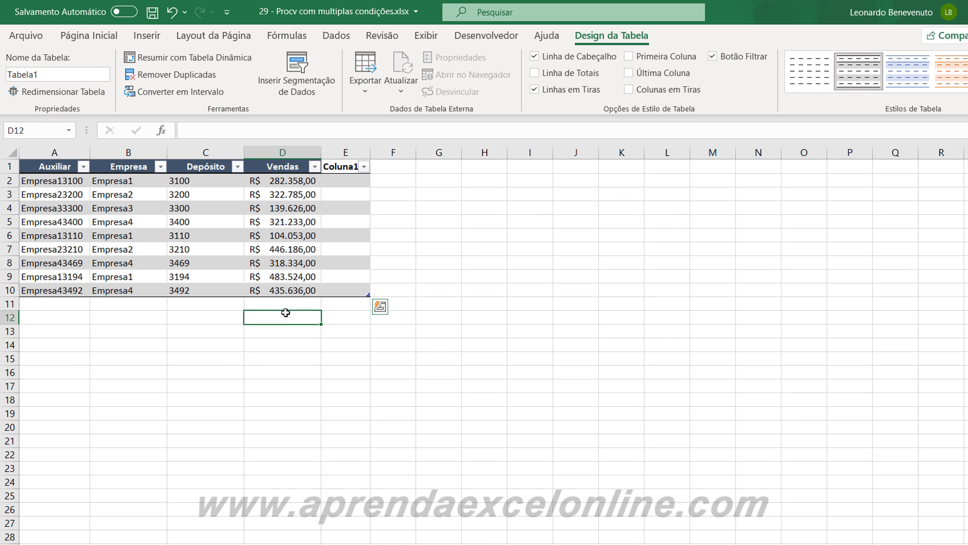
# Step: Delete the empty column E, Coluna1, from the new table
pyautogui.click(355, 154)
pyautogui.rightClick(355, 154)
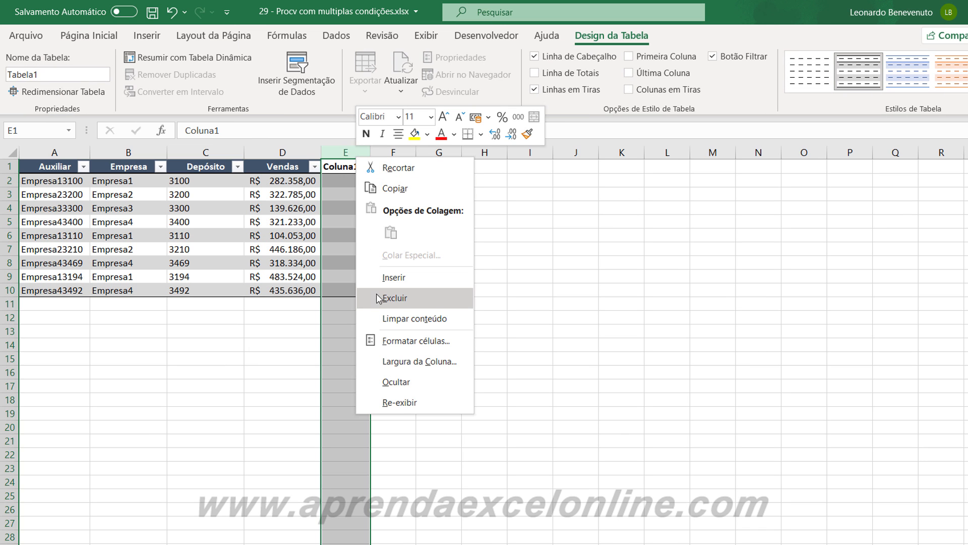
pyautogui.click(378, 299)
pyautogui.click(358, 182)
pyautogui.click(356, 250)
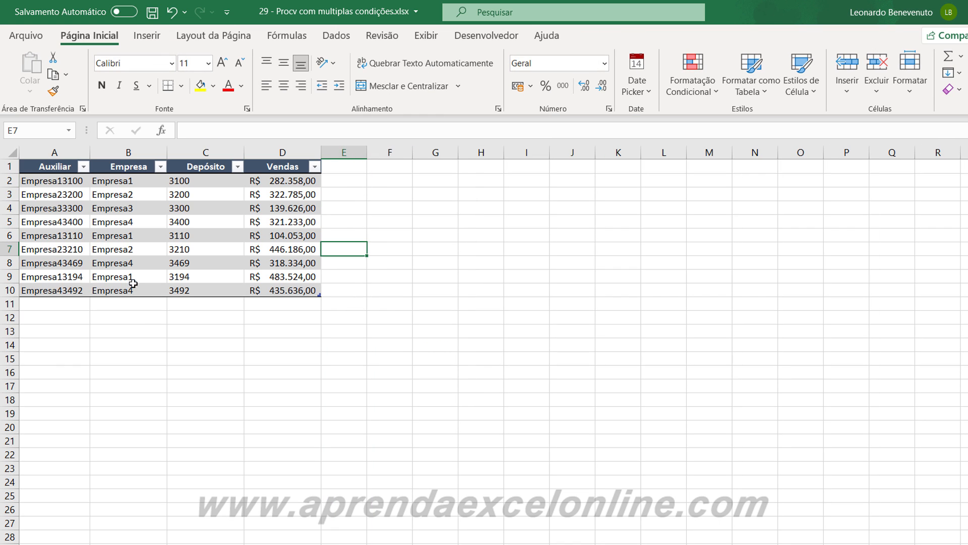
# Step: Rename the data table as matriz
pyautogui.click(162, 236)
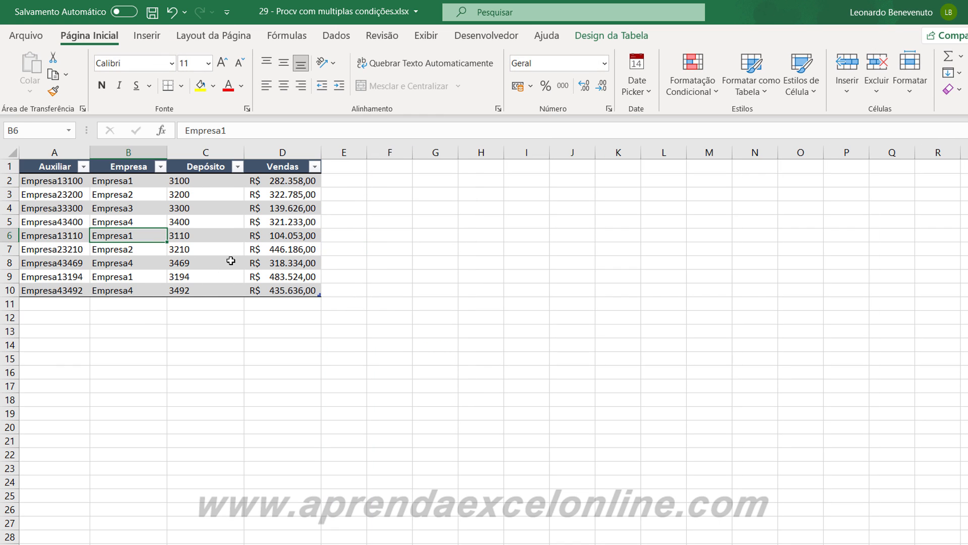
pyautogui.click(643, 41)
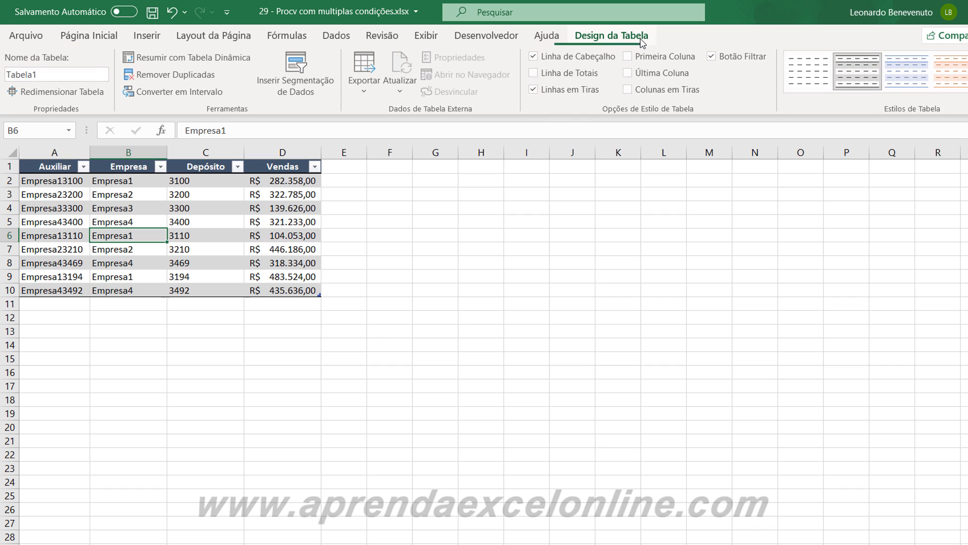
pyautogui.click(58, 73)
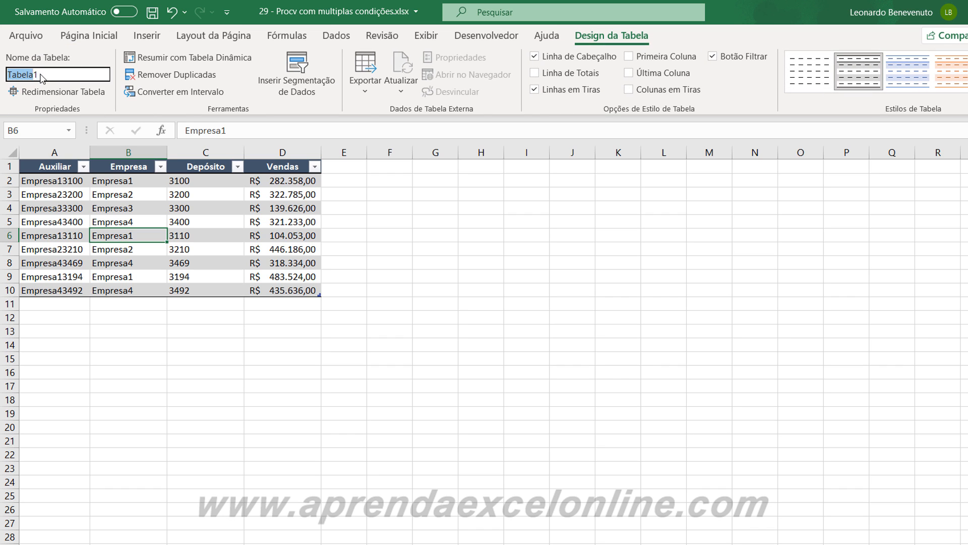
pyautogui.write('matriz')
pyautogui.press('Return')
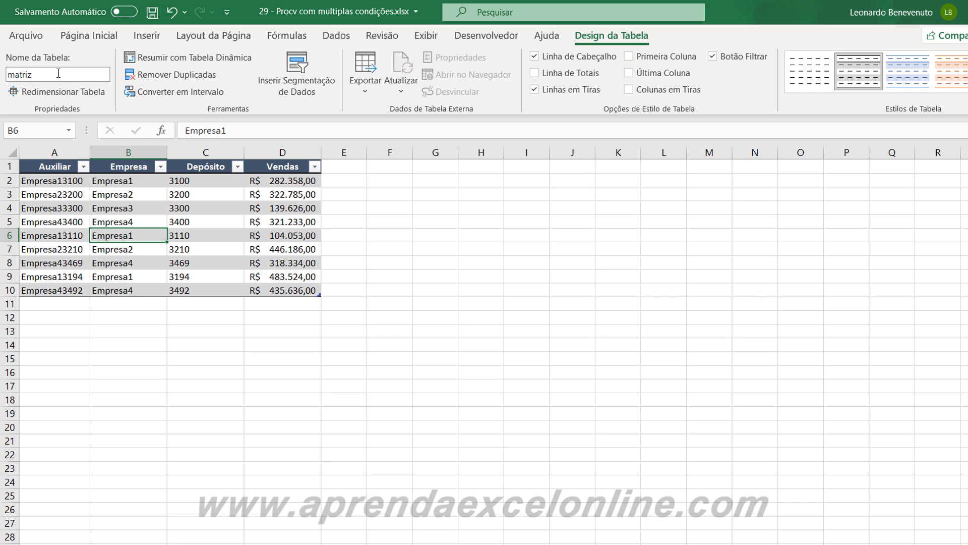
pyautogui.click(58, 74)
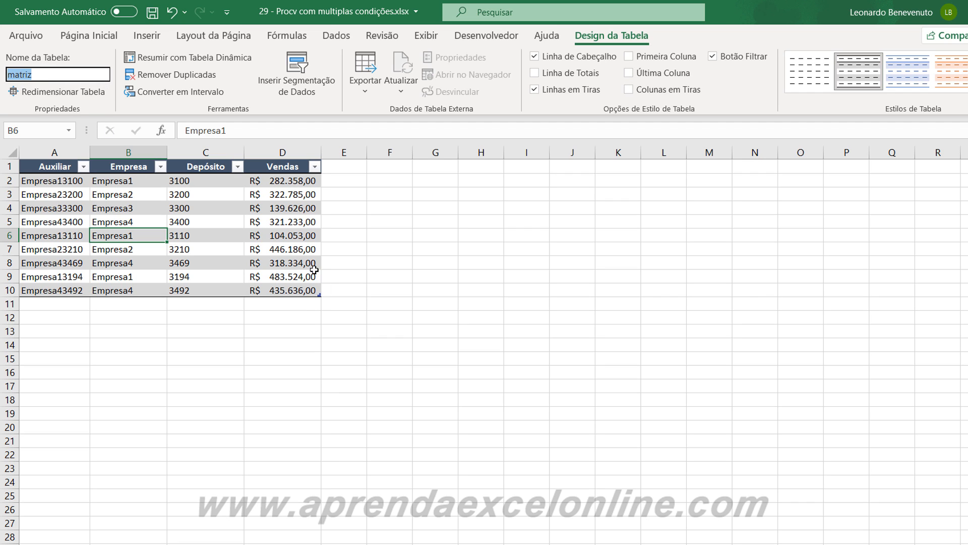
pyautogui.click(287, 249)
pyautogui.click(284, 214)
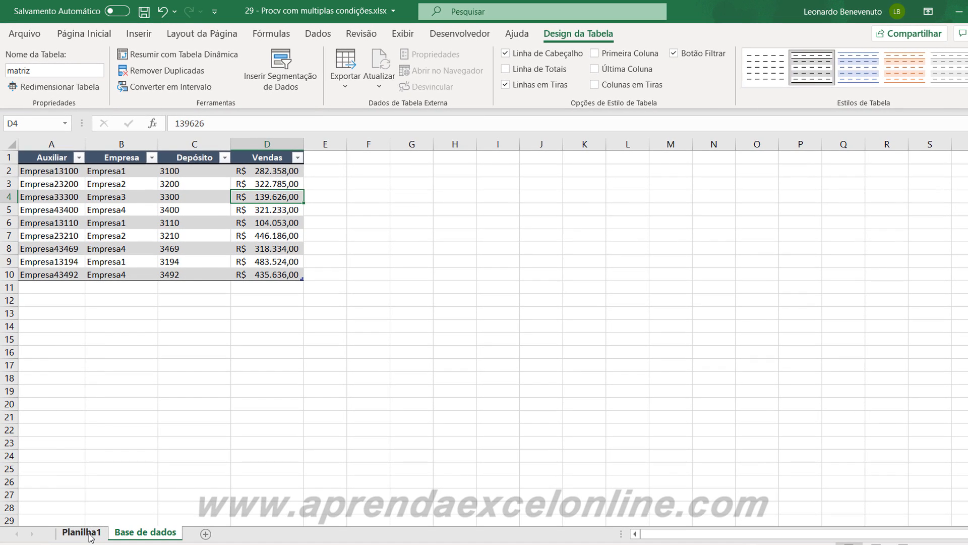
# Step: On the Planilha1 sheet, choose Empresa1 as the company in A9
pyautogui.click(90, 538)
pyautogui.click(297, 272)
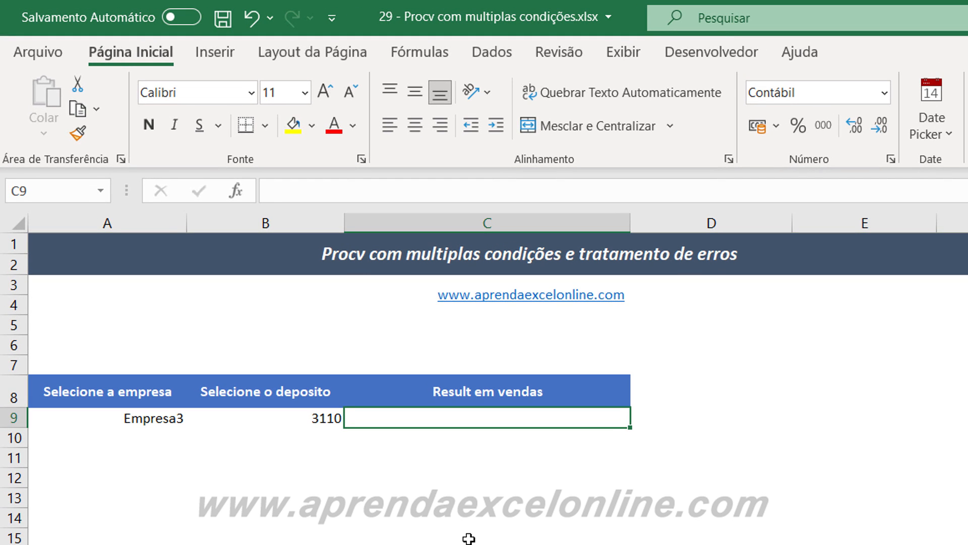
pyautogui.click(151, 418)
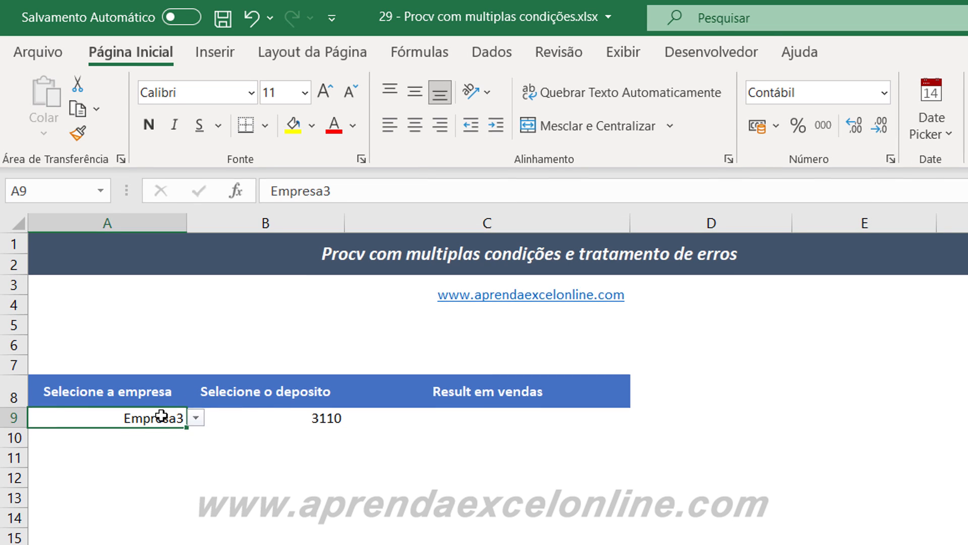
pyautogui.click(195, 419)
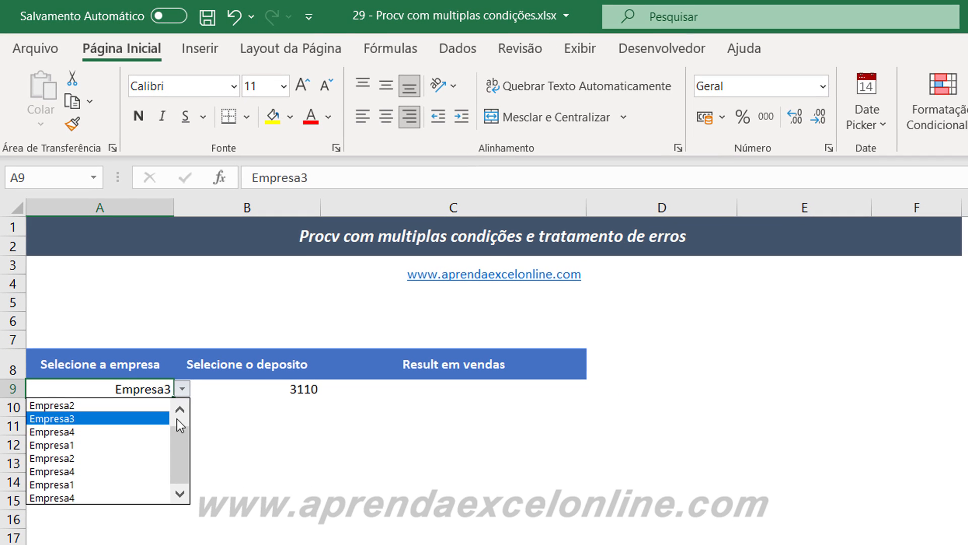
pyautogui.click(180, 409)
pyautogui.click(166, 406)
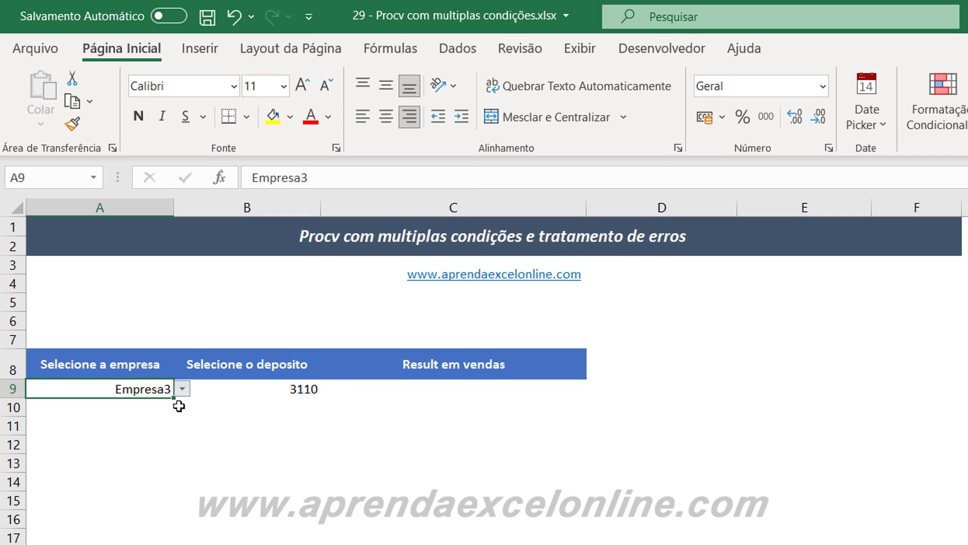
# Step: Choose 3100 as the deposit in B9
pyautogui.click(302, 389)
pyautogui.click(329, 389)
pyautogui.scroll(1, 320, 462)
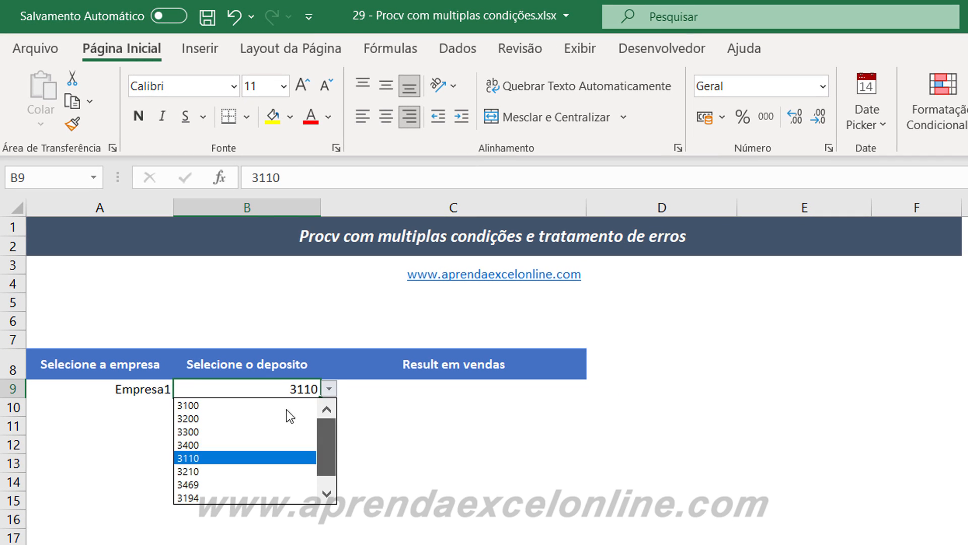
pyautogui.click(286, 406)
pyautogui.click(437, 462)
# Step: Start a PROCV formula in C9 with A9&B9 as the lookup value
pyautogui.click(456, 388)
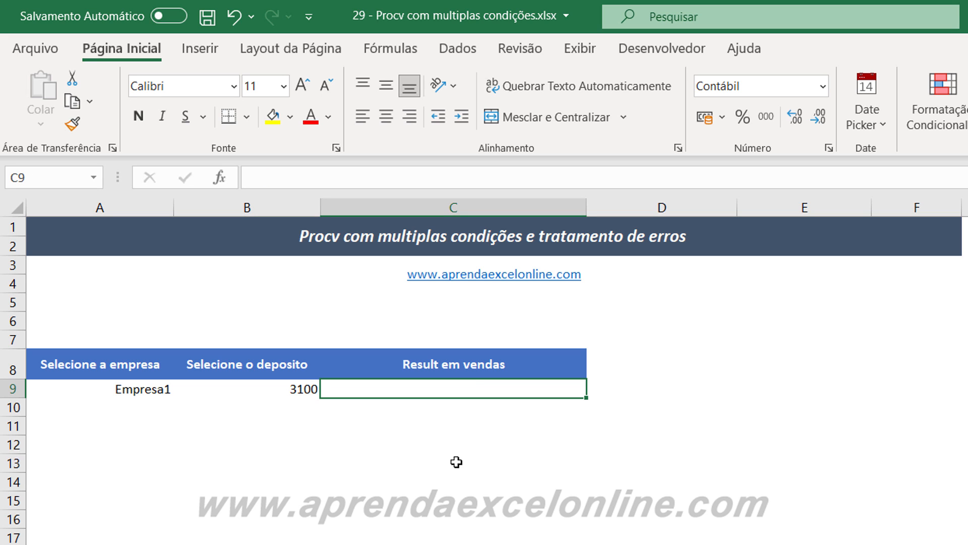
pyautogui.write('=procv')
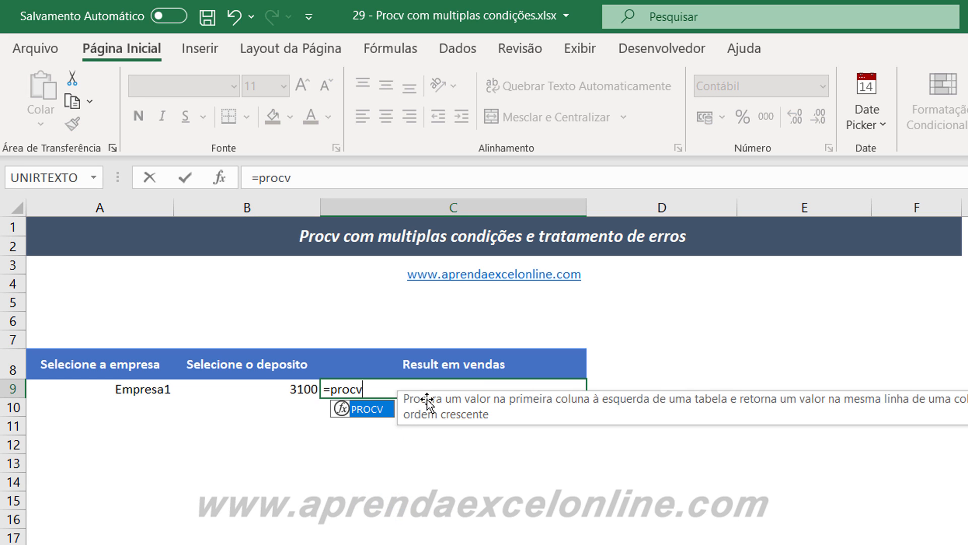
pyautogui.press('Tab')
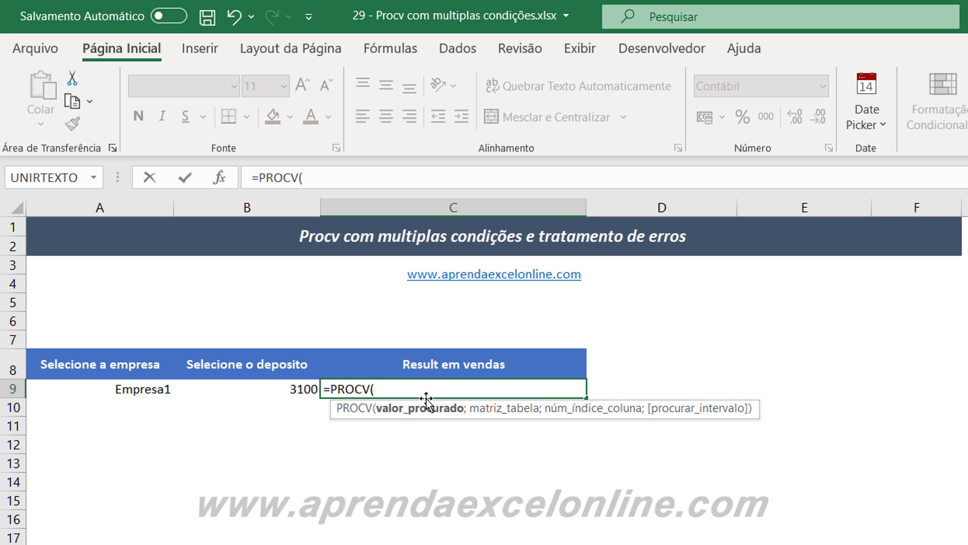
pyautogui.click(134, 391)
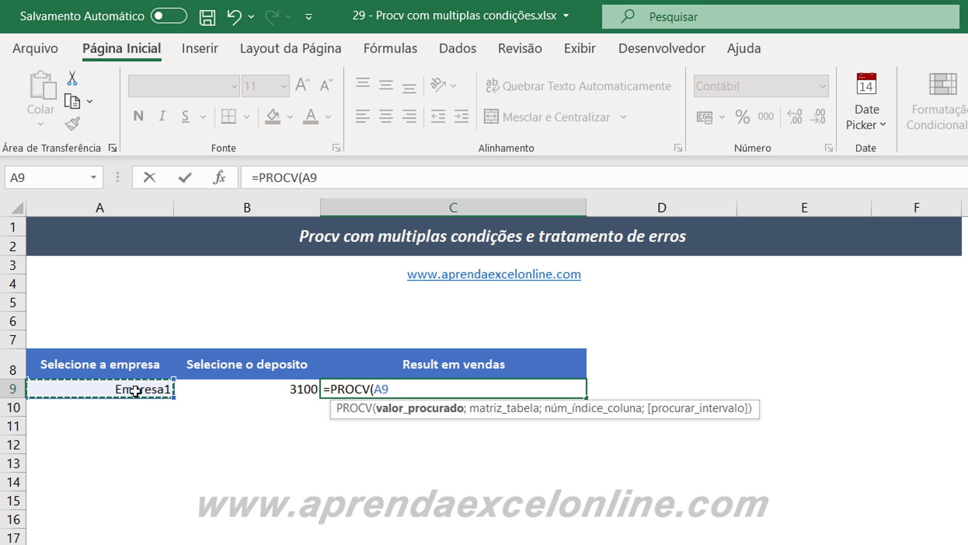
pyautogui.write('&')
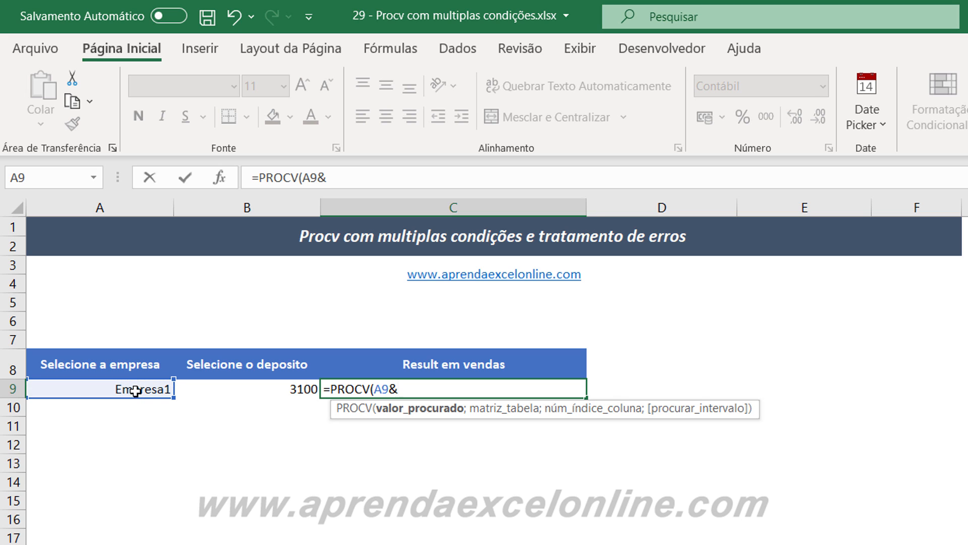
pyautogui.click(252, 389)
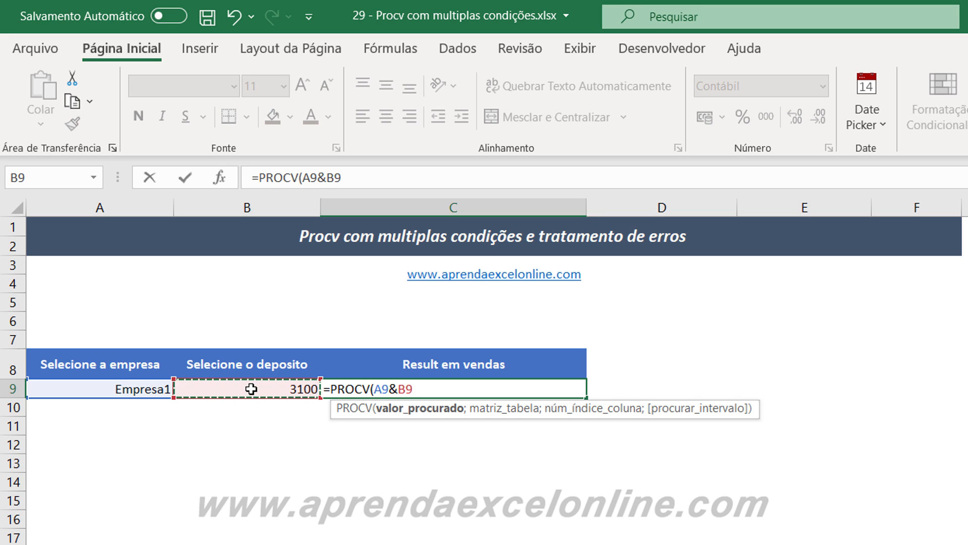
pyautogui.write(';')
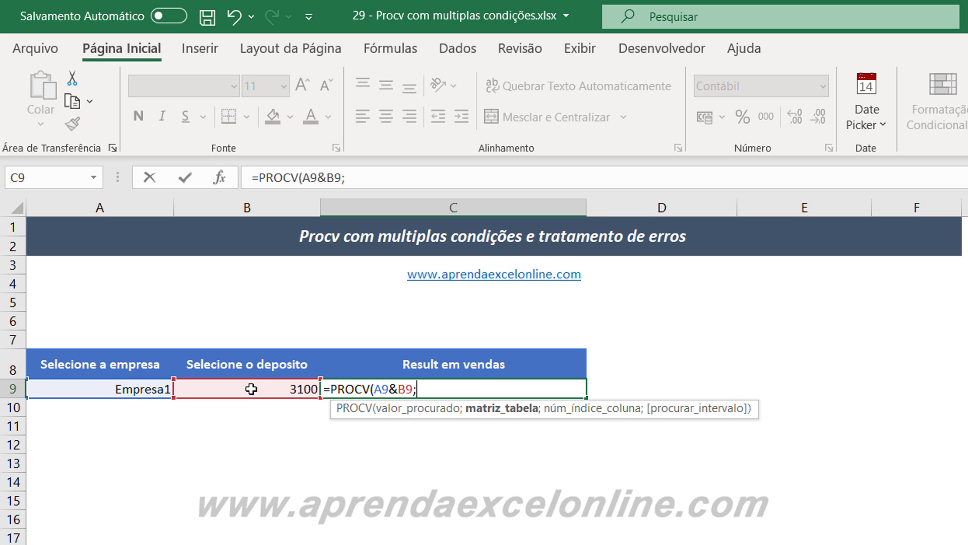
# Step: Complete the PROCV in C9 with the matriz table, column index 3 and FALSO for an exact match
pyautogui.write('nat')
pyautogui.press('BackSpace')
pyautogui.press('BackSpace')
pyautogui.press('BackSpace')
pyautogui.write('ma')
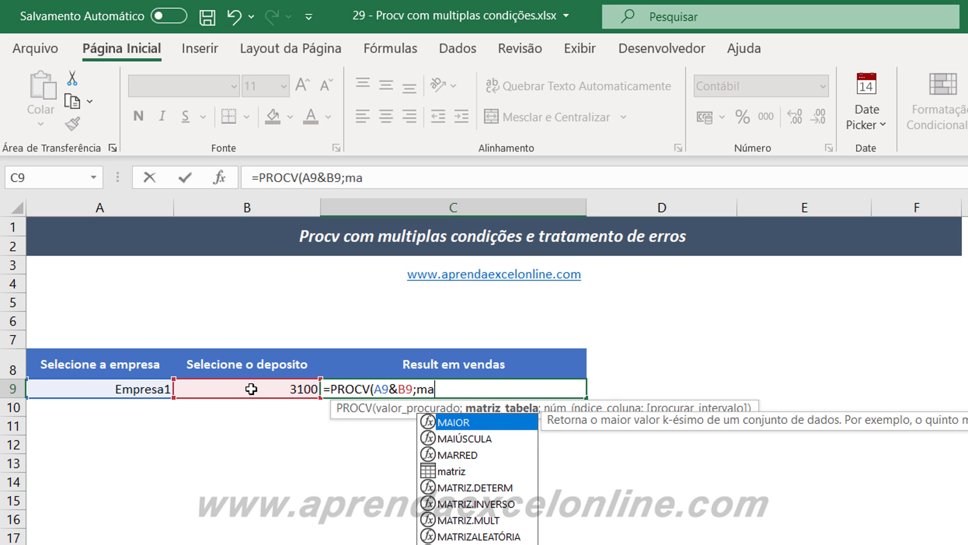
pyautogui.write('tri ')
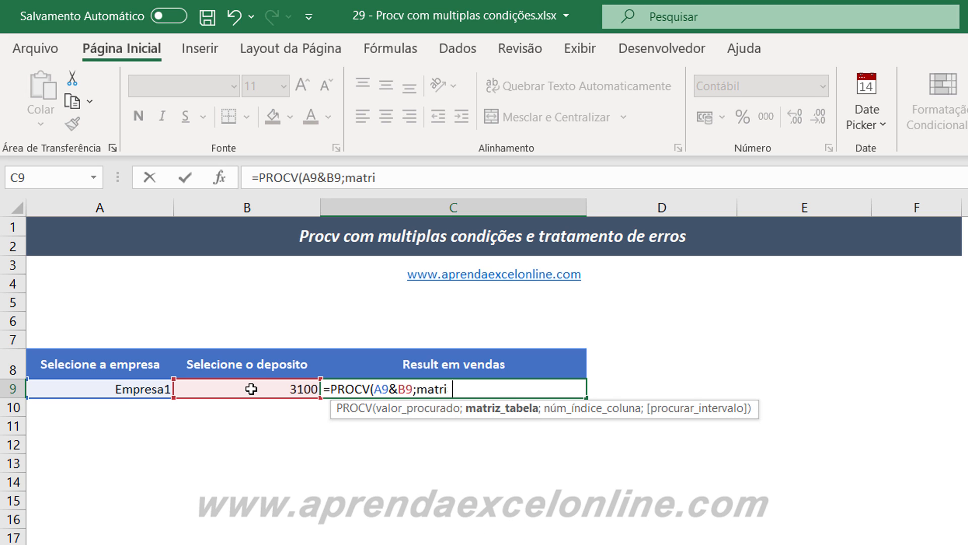
pyautogui.write('z;')
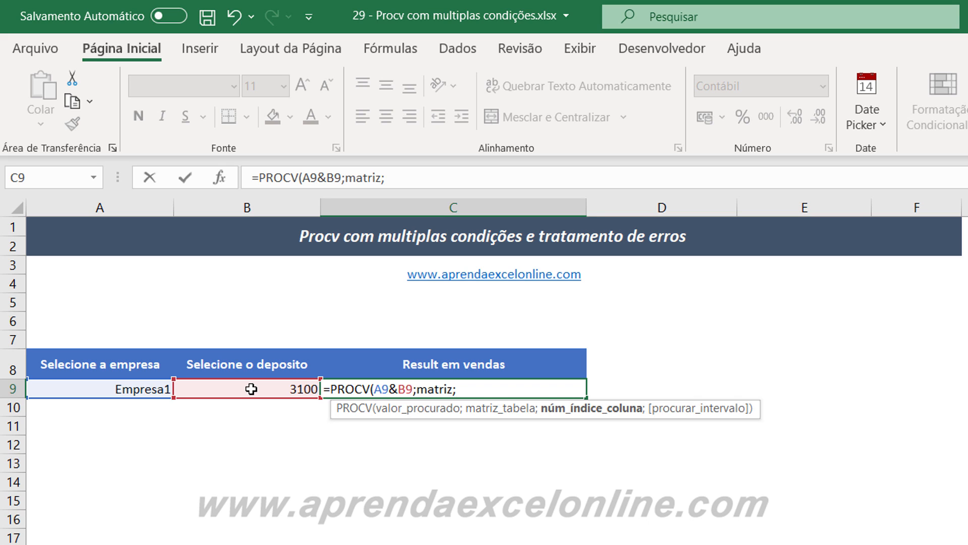
pyautogui.write('3;')
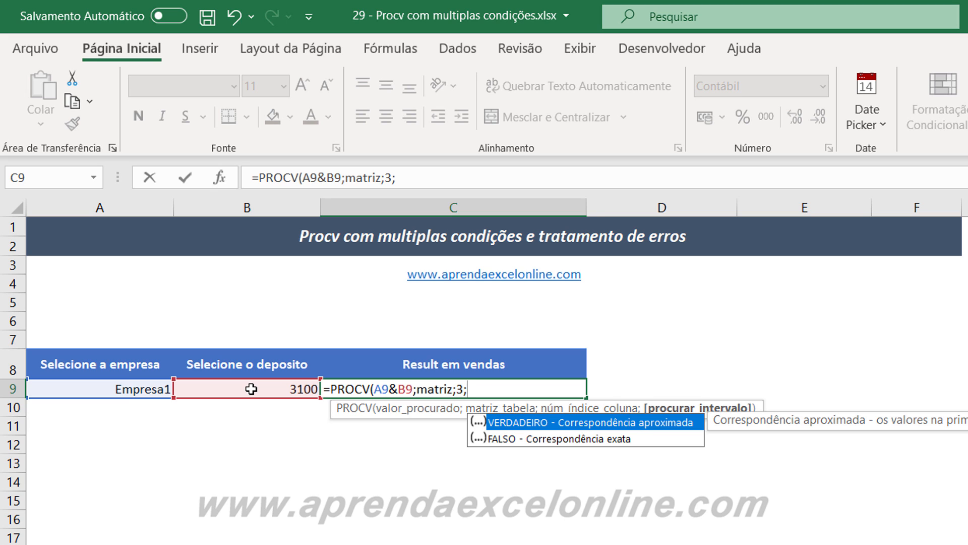
pyautogui.press('Down')
pyautogui.press('Tab')
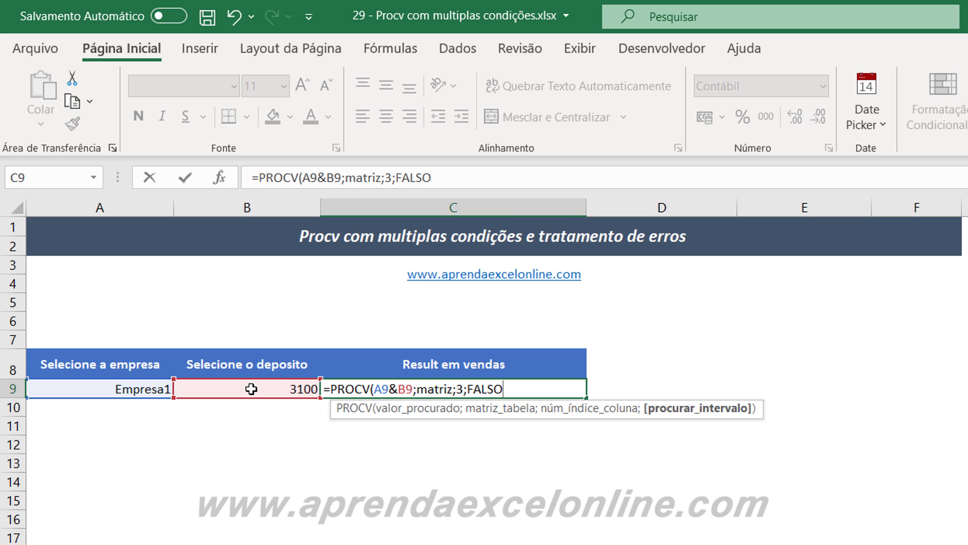
pyautogui.write(')')
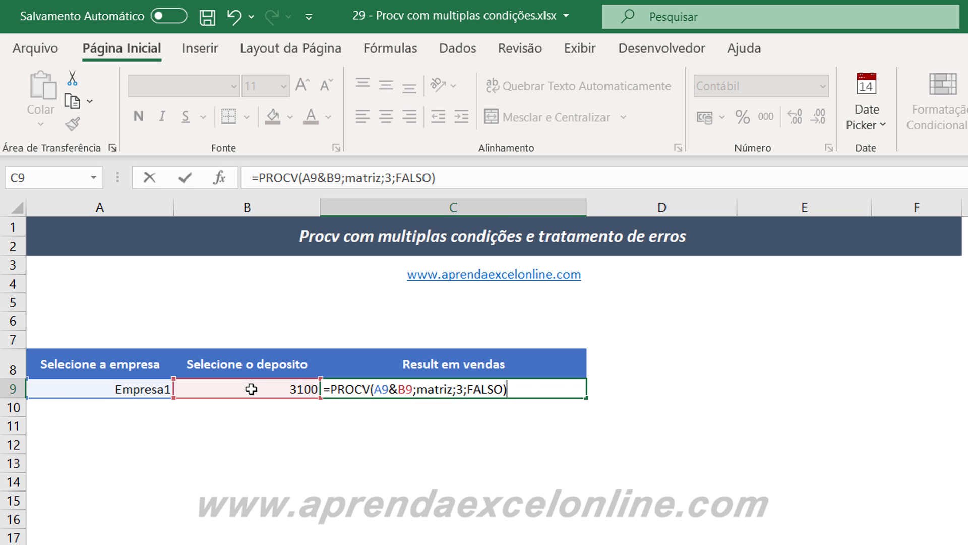
pyautogui.press('Return')
pyautogui.press('Return')
# Step: Check the column order of the table on the Base de dados sheet, from Auxiliar through Vendas, to find the position of Vendas
pyautogui.click(448, 388)
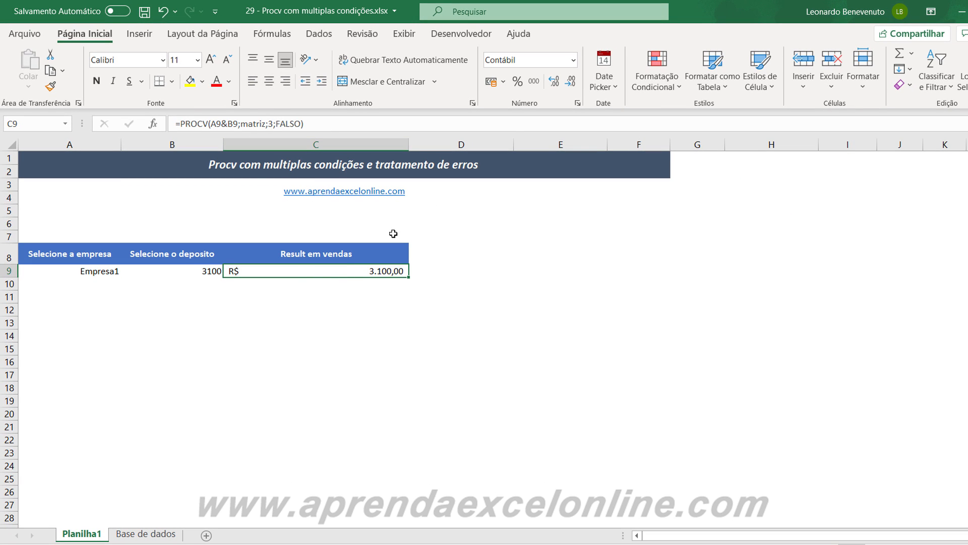
pyautogui.click(153, 535)
pyautogui.click(51, 144)
pyautogui.click(122, 145)
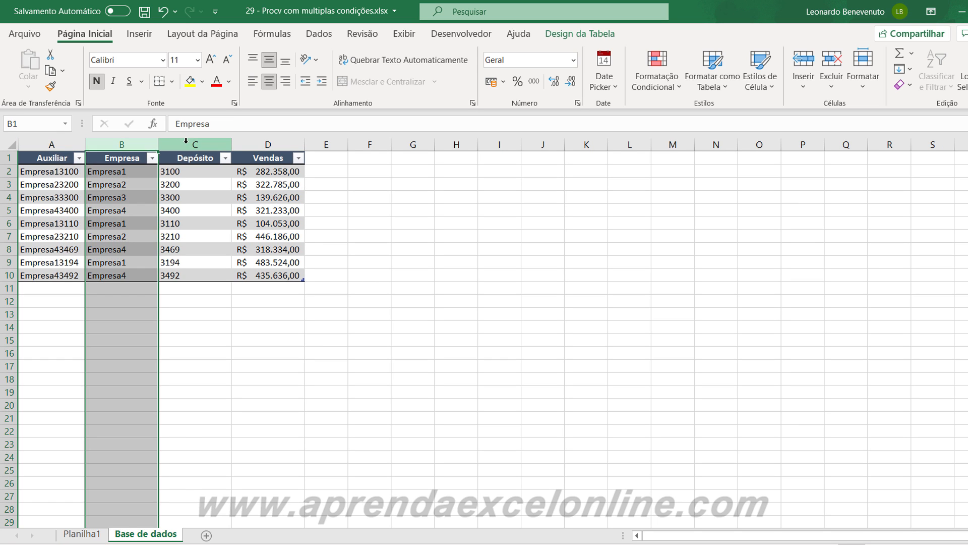
pyautogui.click(186, 144)
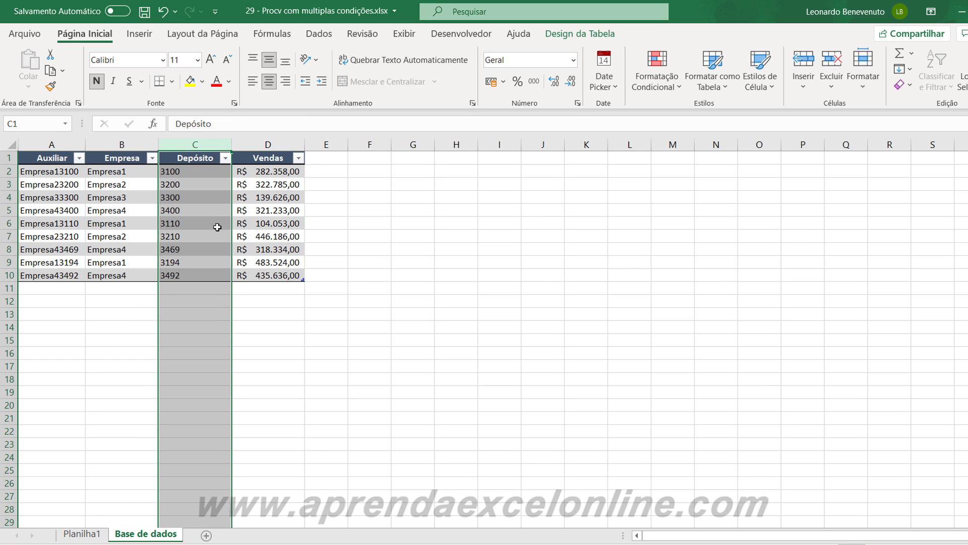
pyautogui.click(267, 143)
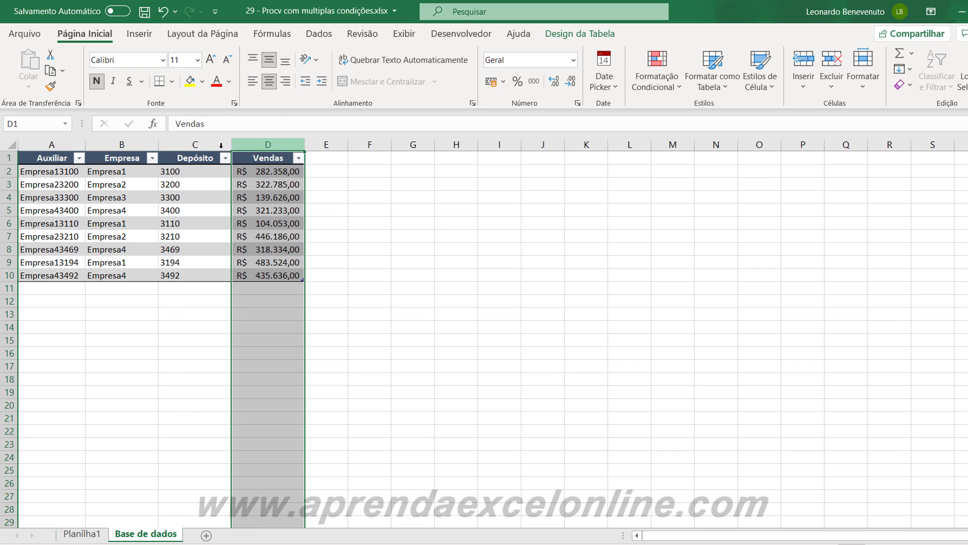
pyautogui.click(51, 144)
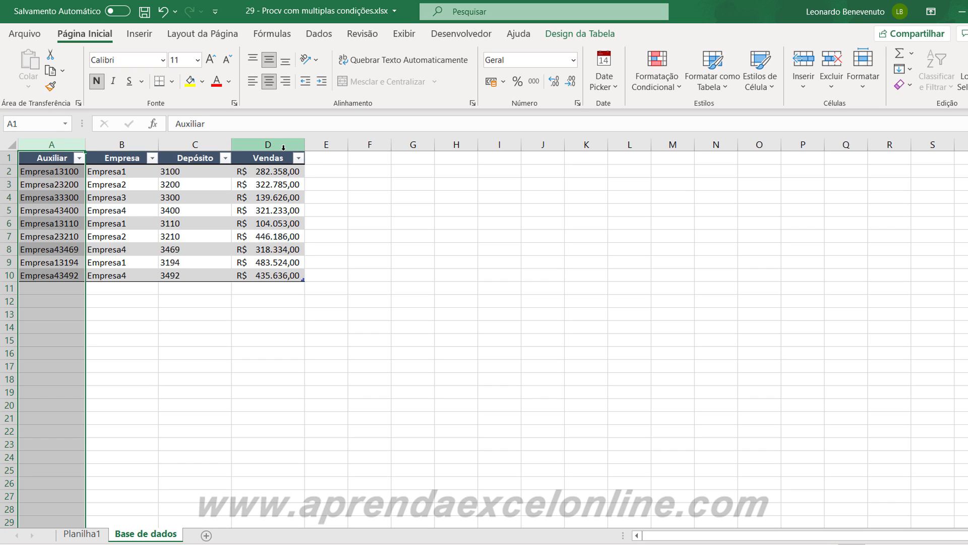
pyautogui.click(202, 147)
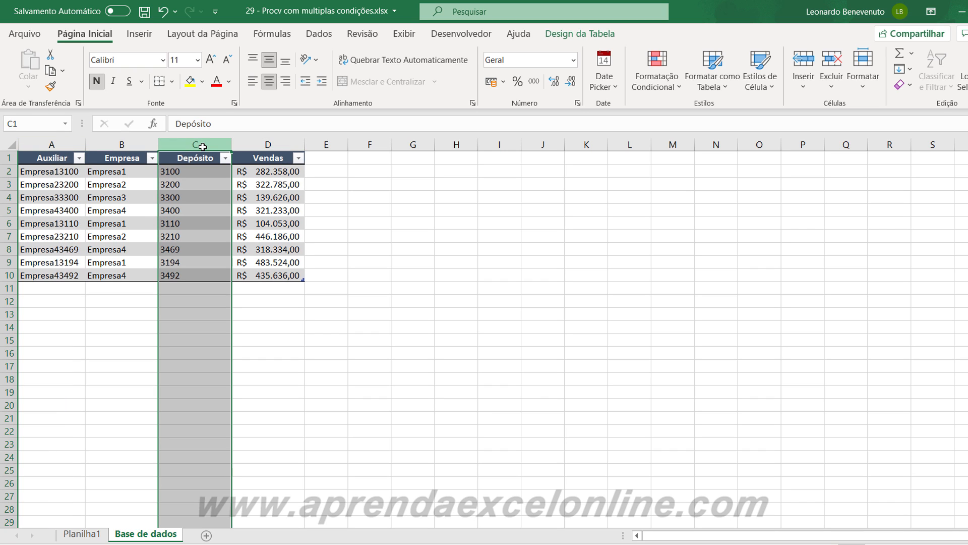
pyautogui.click(270, 145)
# Step: Change the column index of the PROCV formula in C9 on the Planilha1 sheet to 4
pyautogui.click(102, 535)
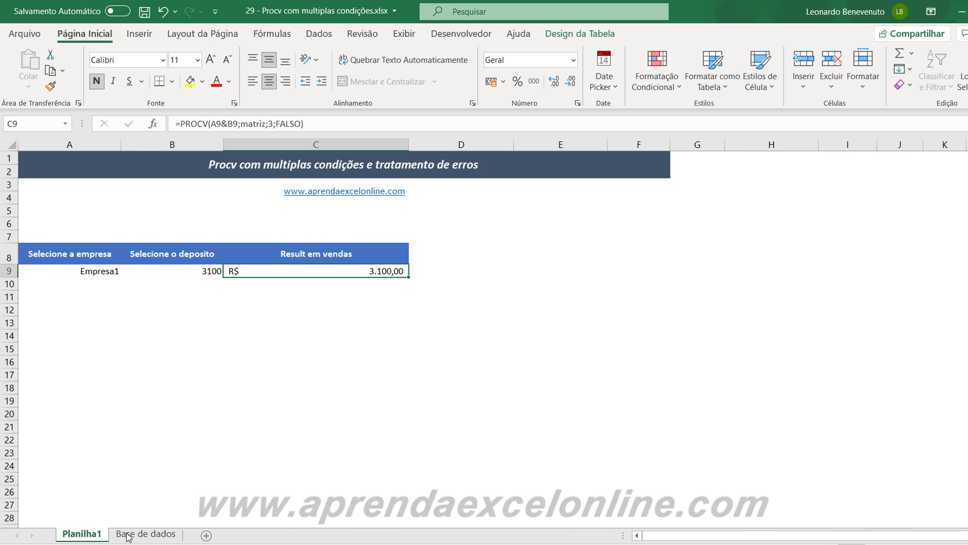
pyautogui.click(273, 127)
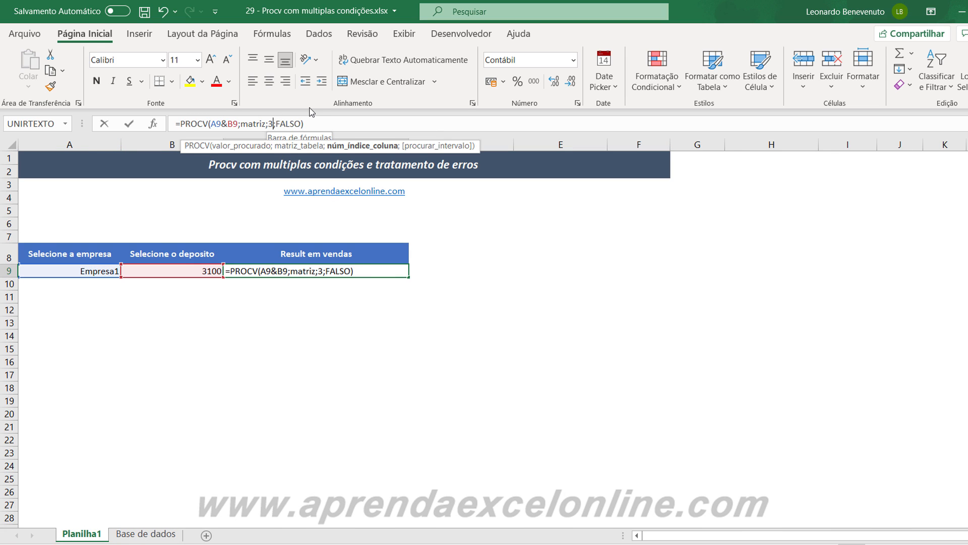
pyautogui.press('BackSpace')
pyautogui.write('4')
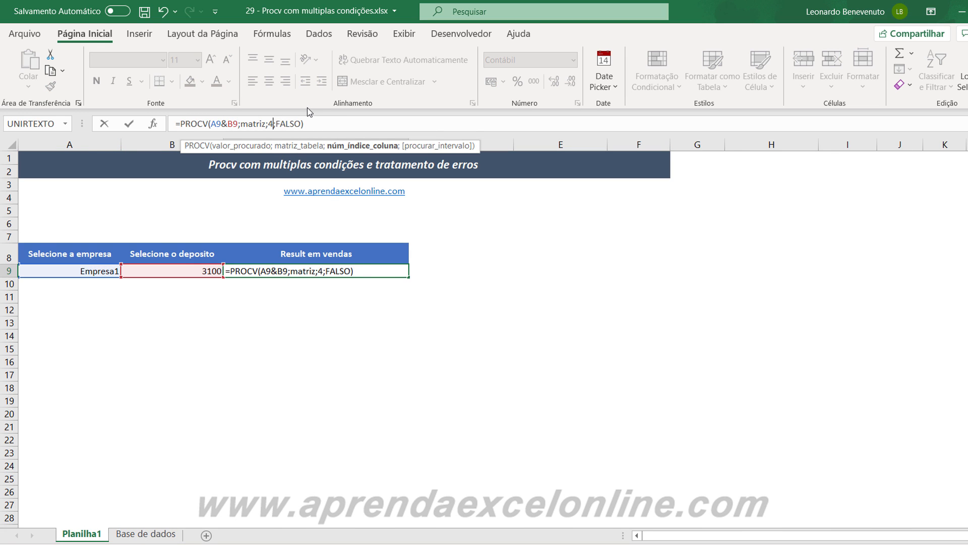
pyautogui.press('Return')
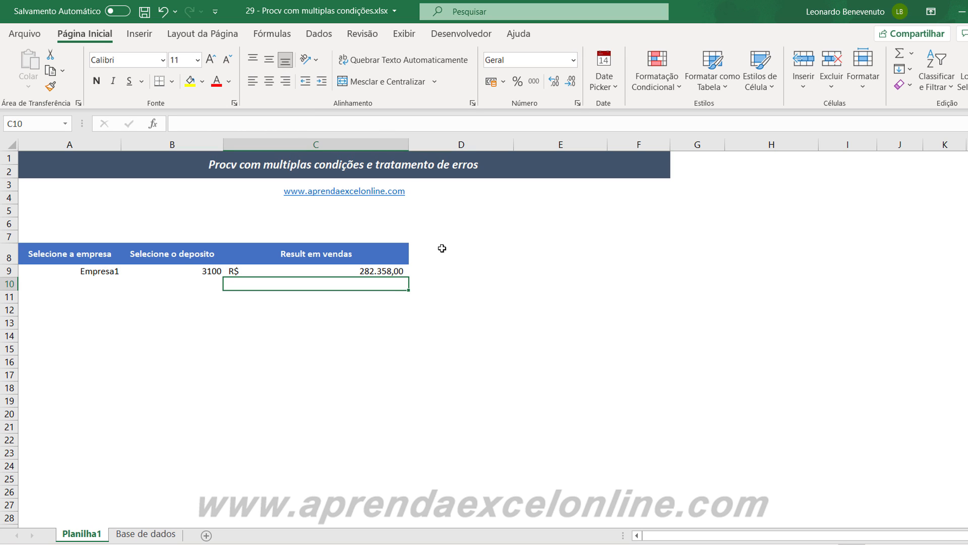
# Step: Review the lookup inputs and formula on Planilha1, and examine the Empresa1 row with deposit 3110 on the Base de dados sheet
pyautogui.click(107, 270)
pyautogui.click(205, 275)
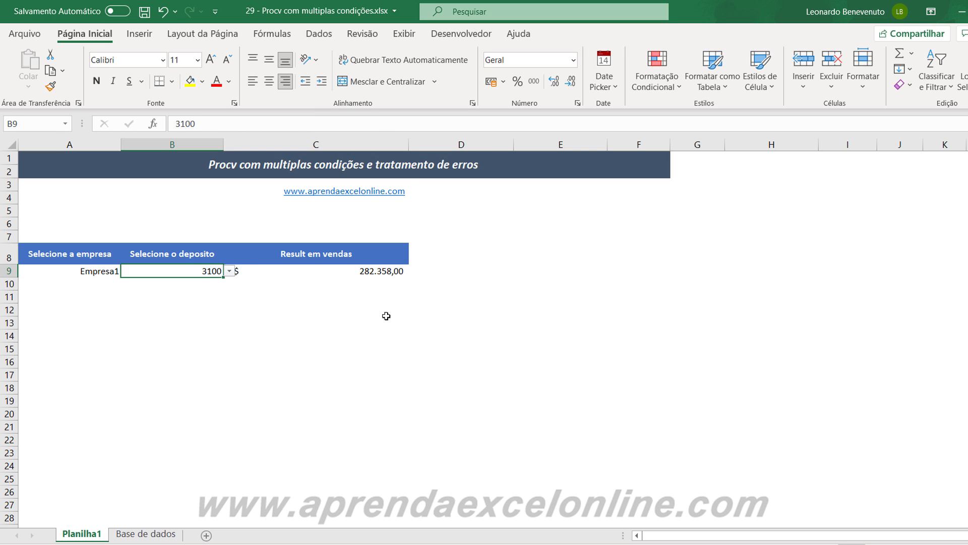
pyautogui.click(382, 276)
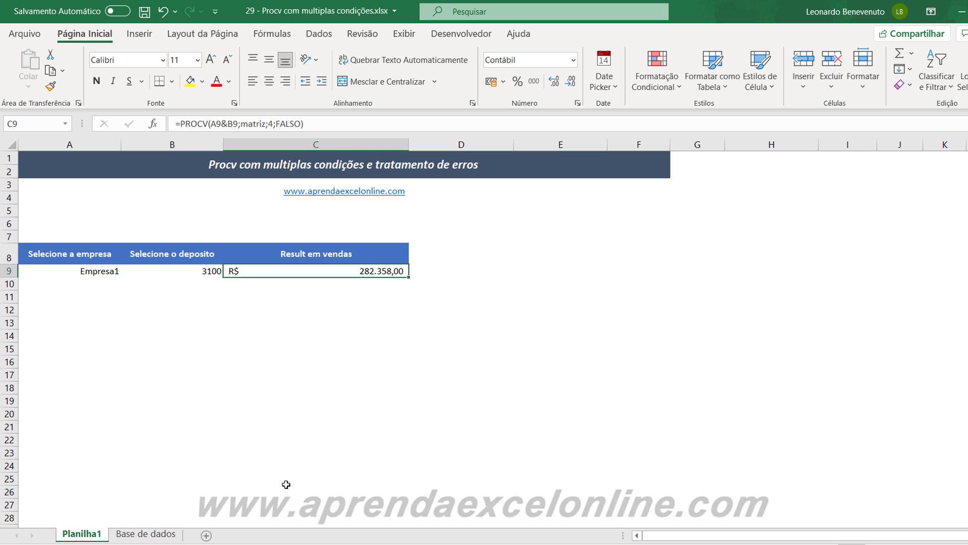
pyautogui.click(149, 534)
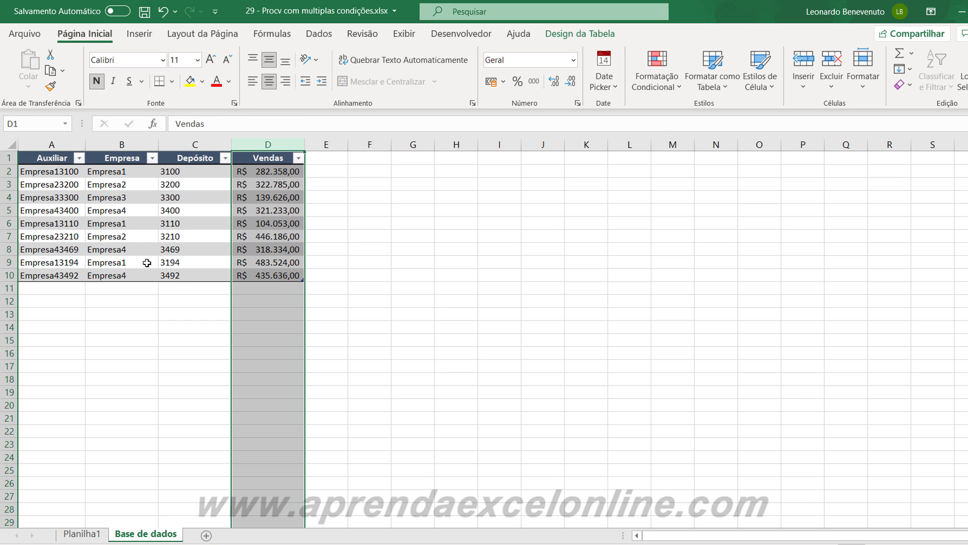
pyautogui.click(121, 210)
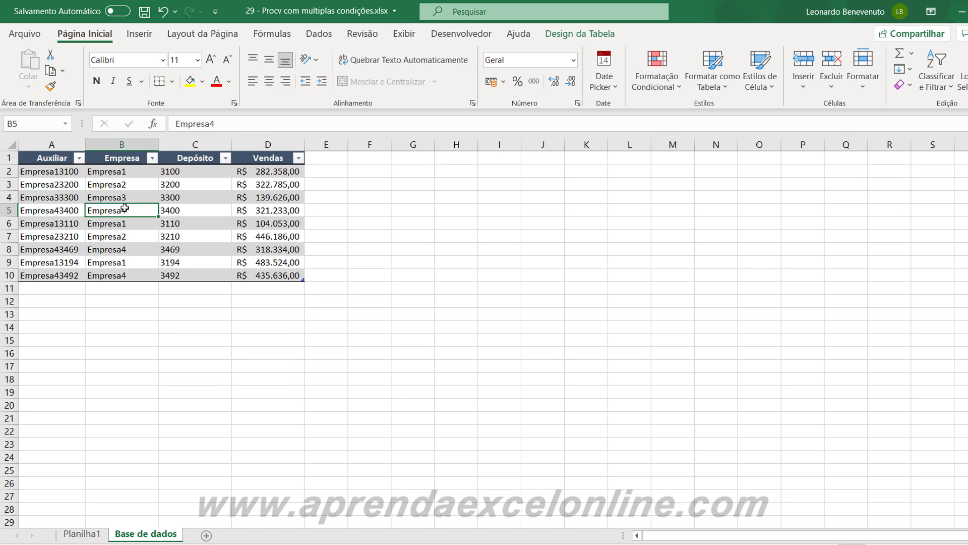
pyautogui.click(9, 223)
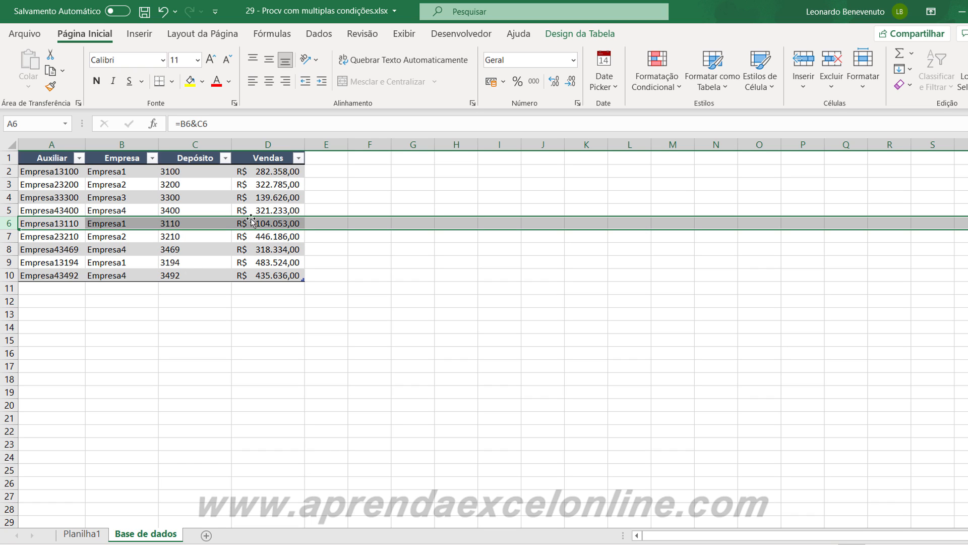
pyautogui.click(96, 536)
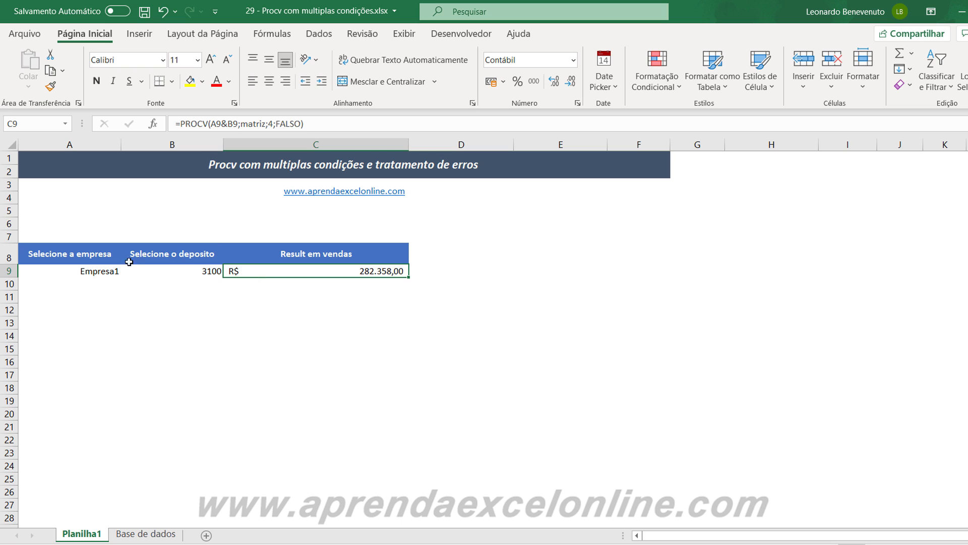
# Step: Test the lookup by choosing 3110 as the deposit in B9 and inspecting the sales result in C9
pyautogui.click(98, 272)
pyautogui.click(212, 272)
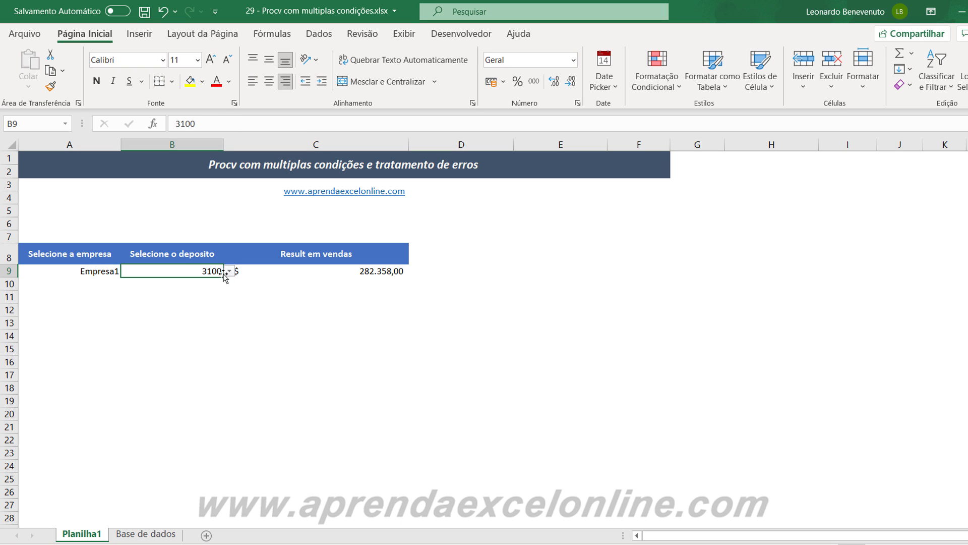
pyautogui.click(229, 271)
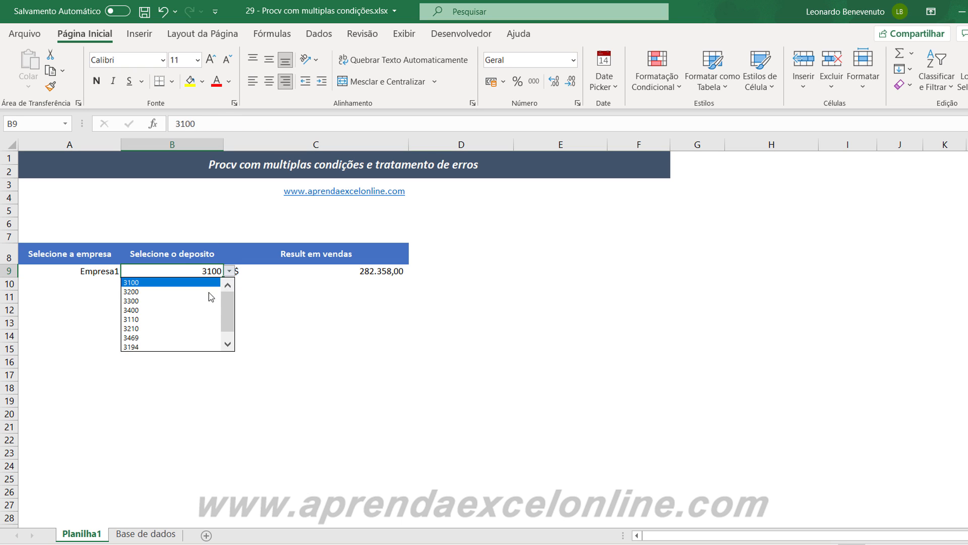
pyautogui.click(144, 319)
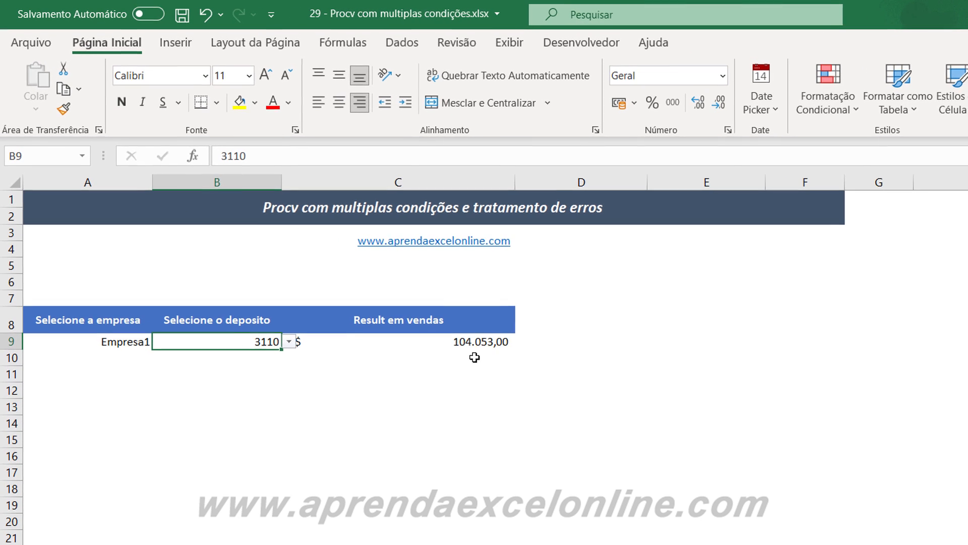
pyautogui.click(476, 342)
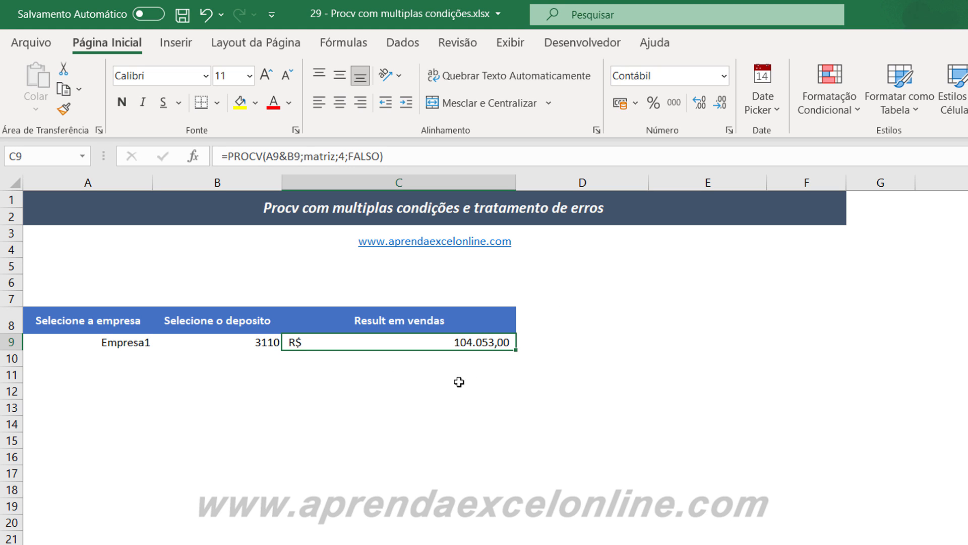
# Step: Choose 3194 as the deposit in B9, keeping Empresa1 as the company
pyautogui.click(217, 544)
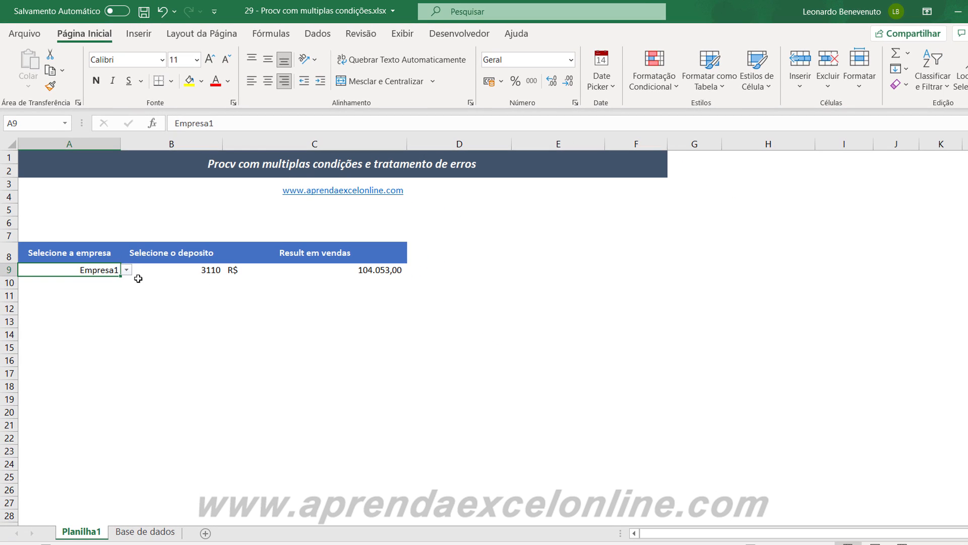
pyautogui.click(171, 274)
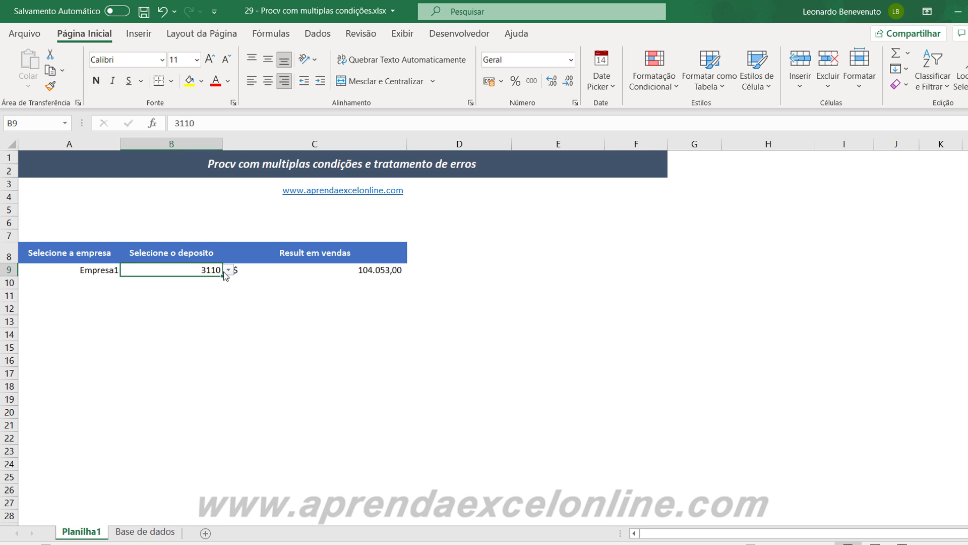
pyautogui.click(228, 271)
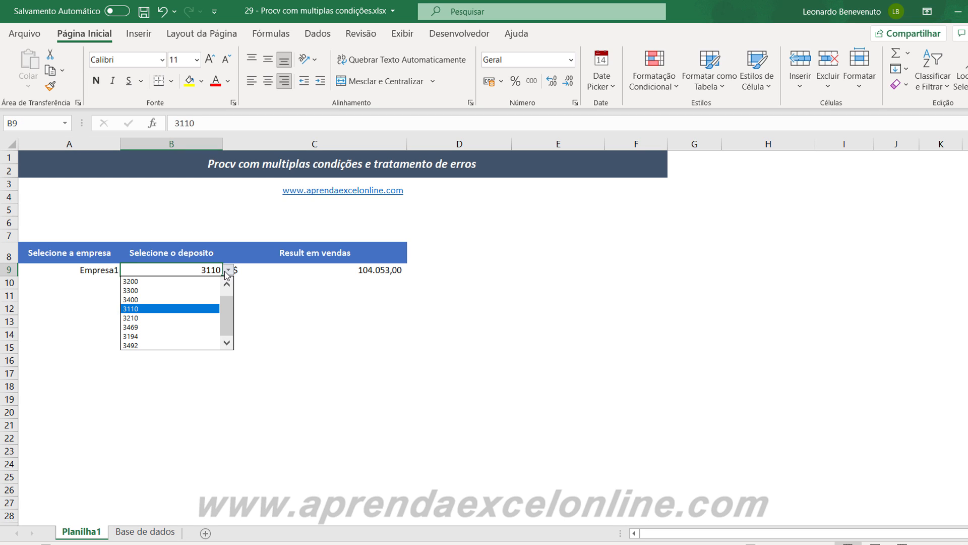
pyautogui.click(141, 336)
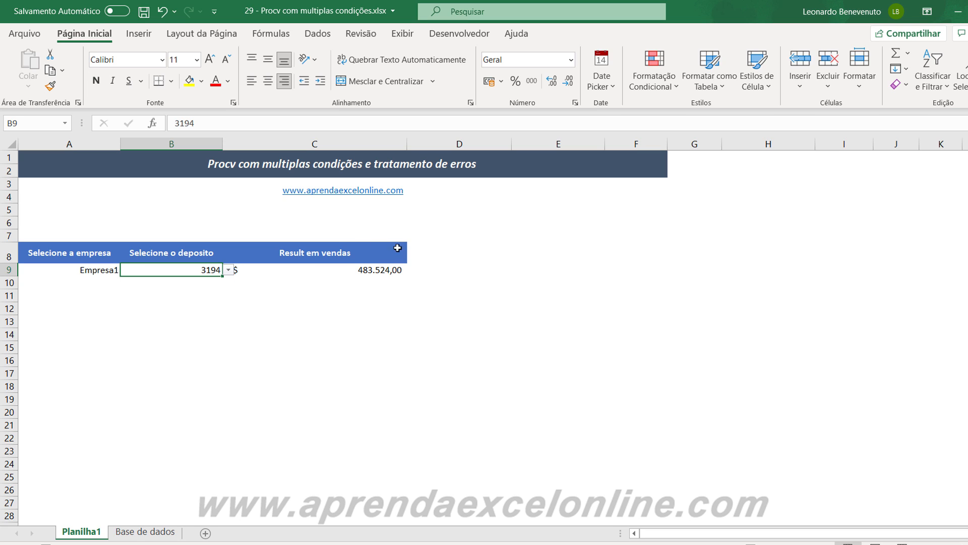
# Step: Check the deposit, company and sales cells of the Empresa1 row with deposit 3194 on Base de dados, and return to Planilha1
pyautogui.click(130, 534)
pyautogui.click(175, 261)
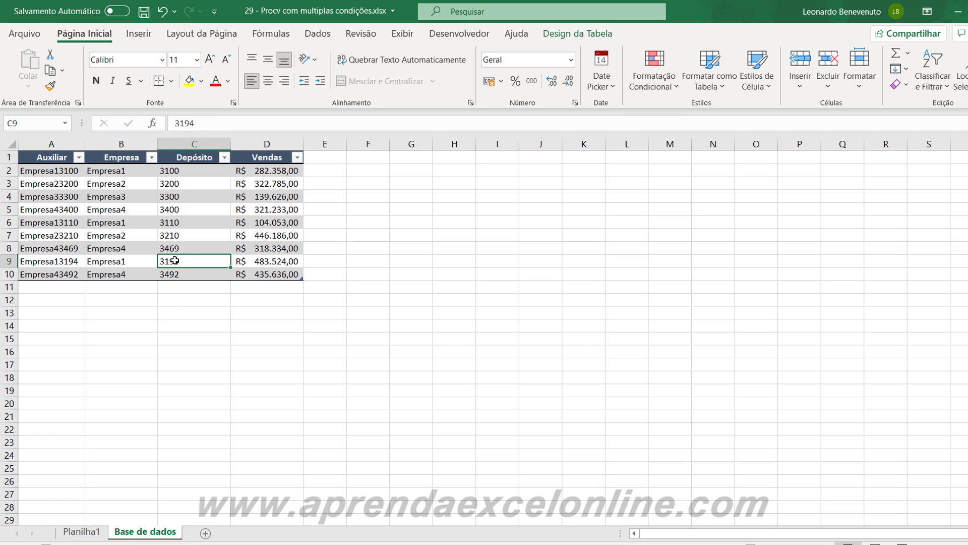
pyautogui.click(123, 262)
pyautogui.click(260, 261)
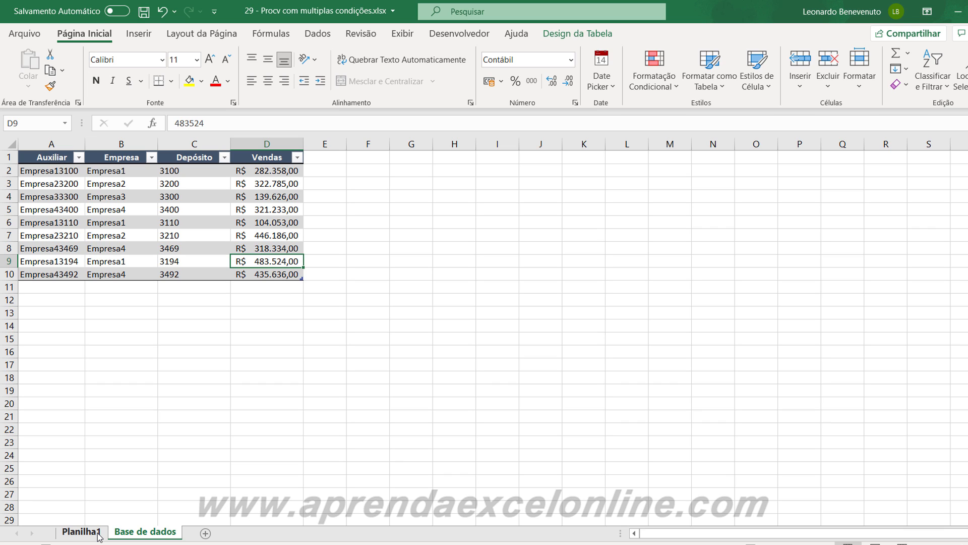
pyautogui.click(81, 532)
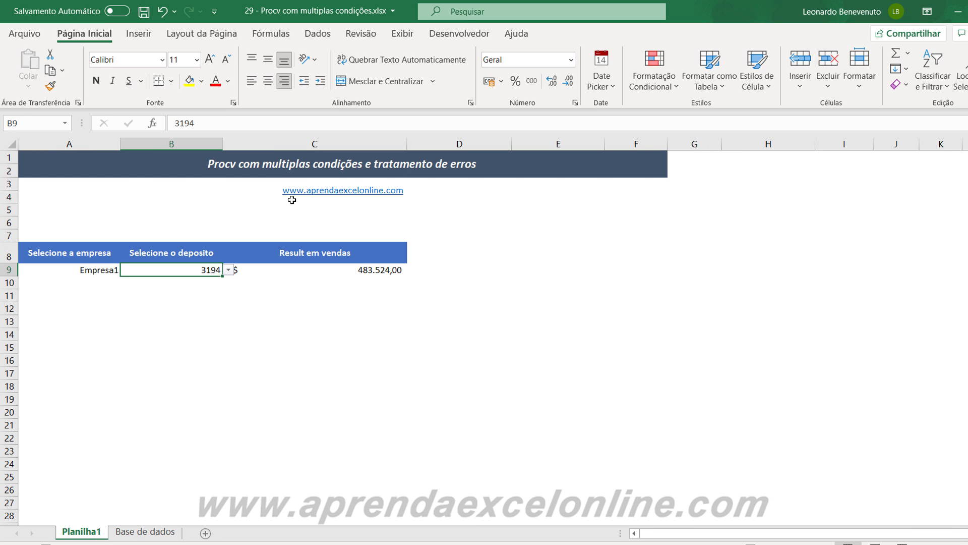
# Step: Choose Empresa4 as the company in A9
pyautogui.click(101, 270)
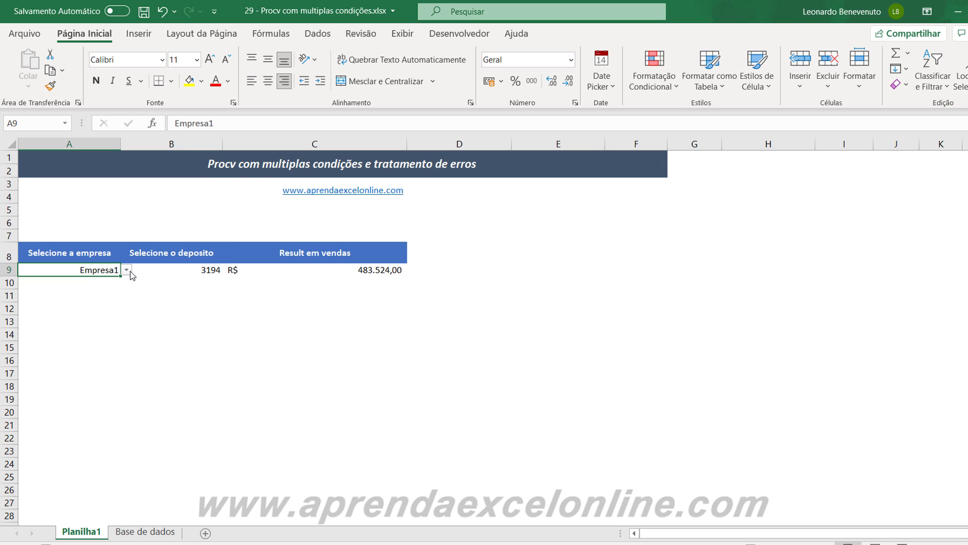
pyautogui.click(127, 270)
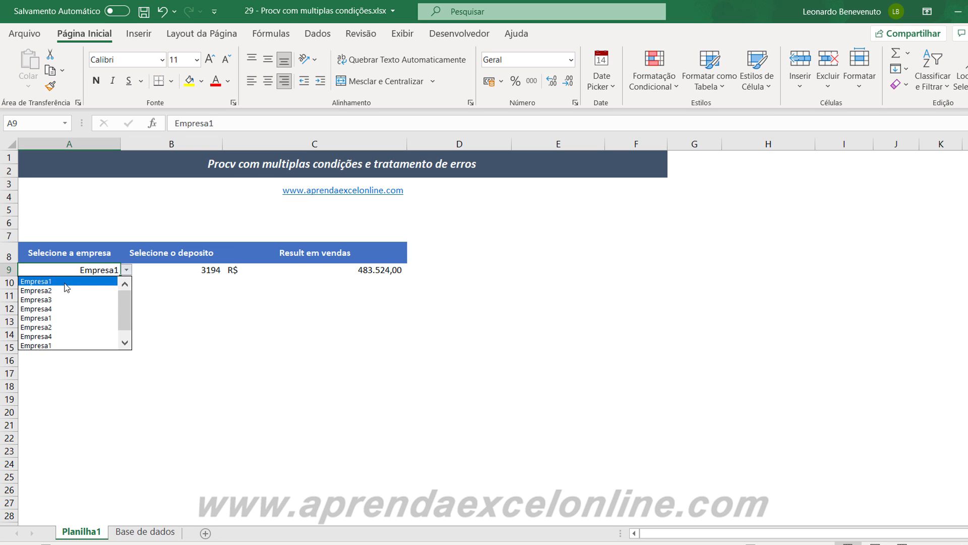
pyautogui.click(59, 309)
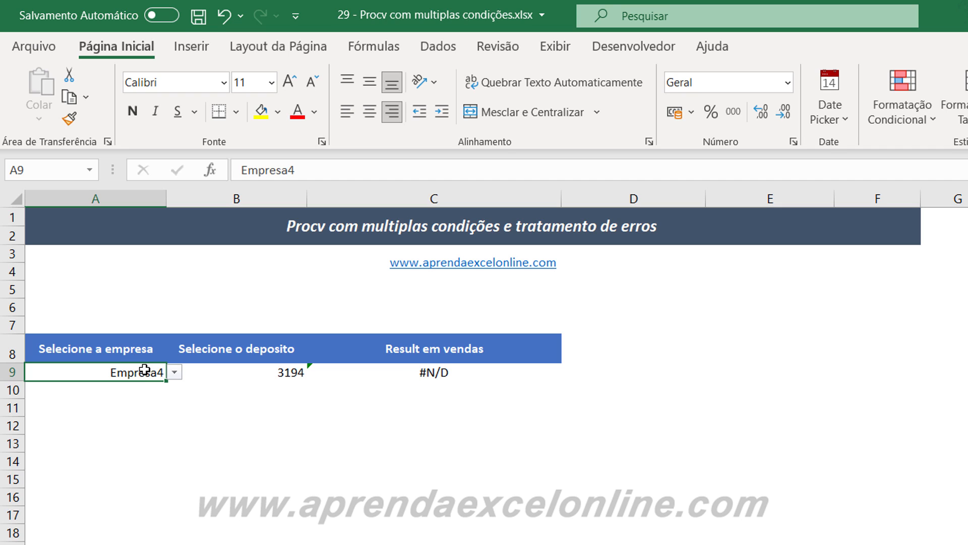
# Step: Filter the Empresa column on the Base de dados sheet to show only Empresa4
pyautogui.click(295, 372)
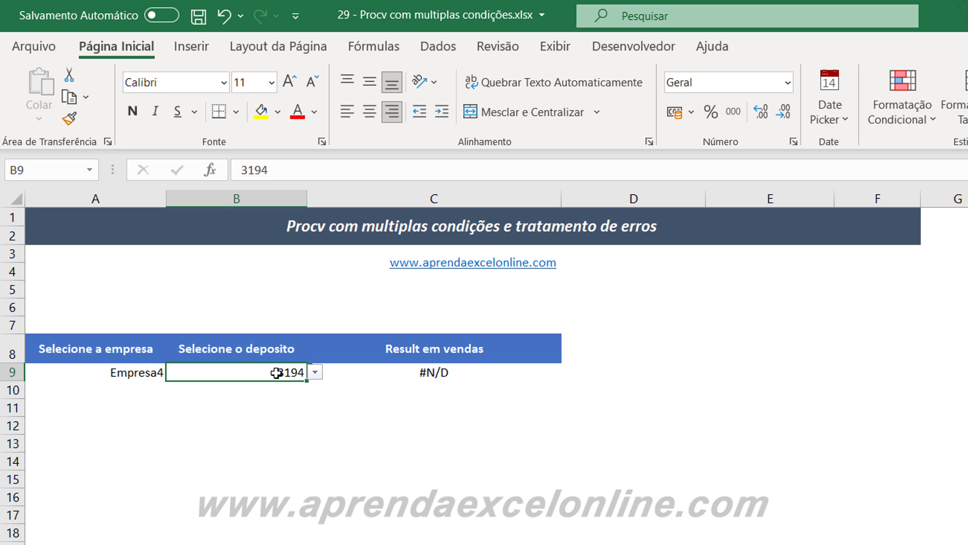
pyautogui.click(166, 544)
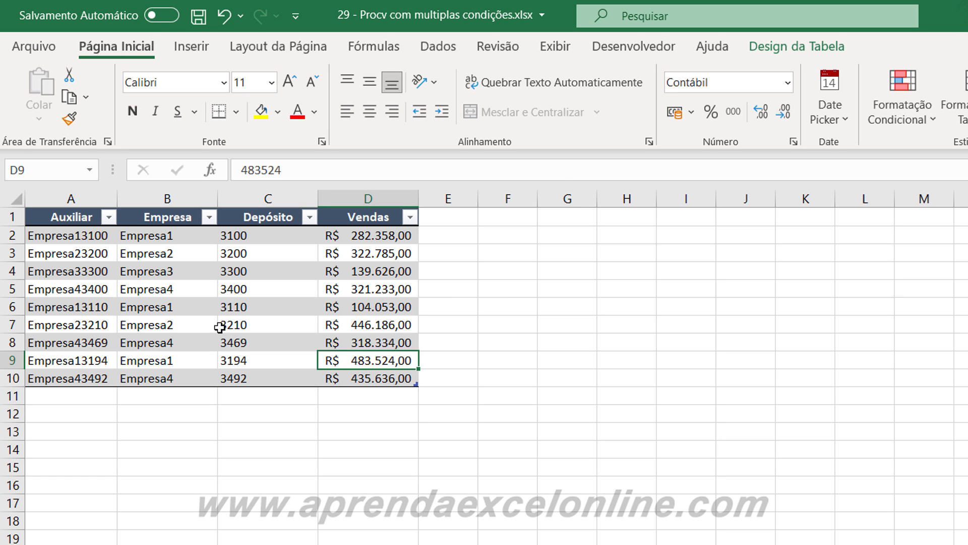
pyautogui.click(220, 327)
pyautogui.click(110, 218)
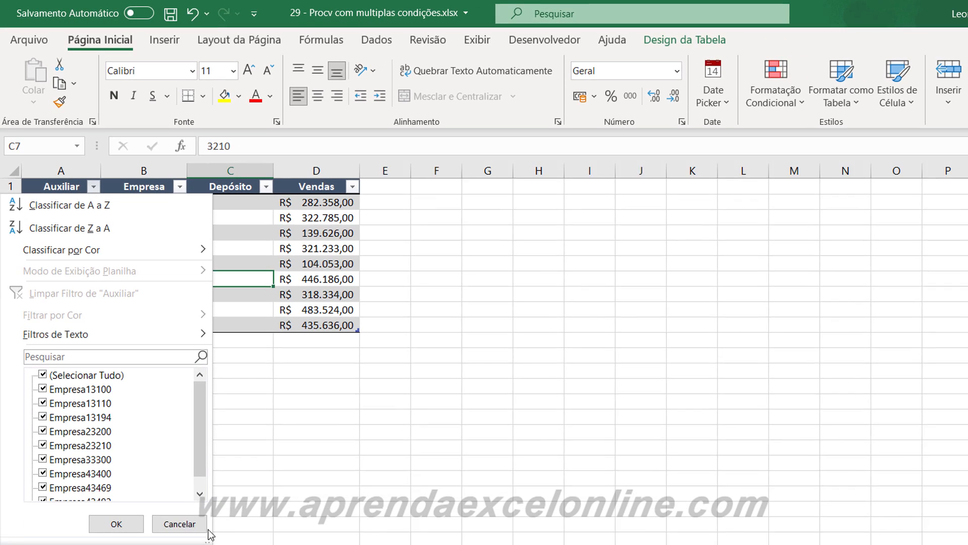
pyautogui.click(195, 521)
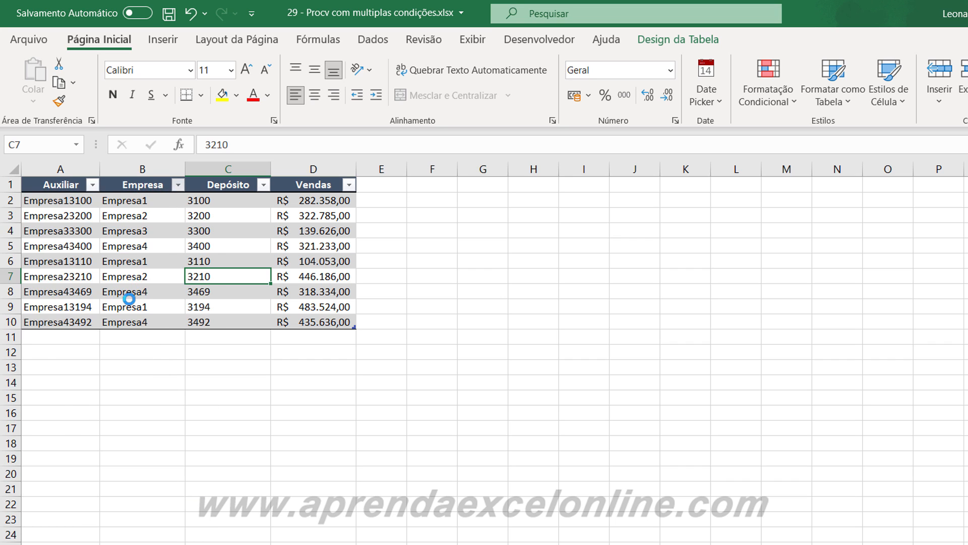
pyautogui.click(178, 185)
pyautogui.click(83, 372)
pyautogui.click(67, 427)
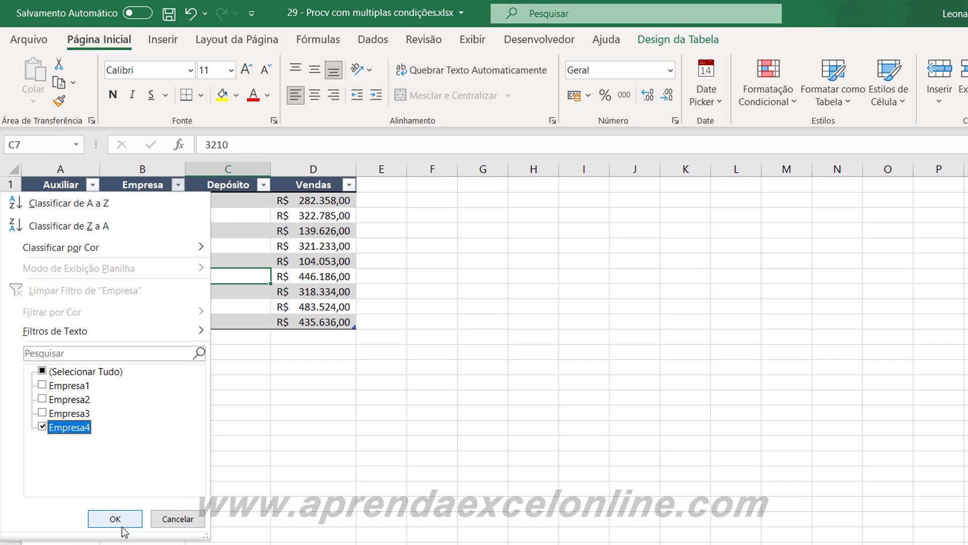
pyautogui.click(115, 518)
# Step: Check the deposits listed for Empresa4 in the filtered table, and return to the company cell A9 on Planilha1
pyautogui.click(201, 214)
pyautogui.moveTo(208, 203); pyautogui.dragTo(207, 230)
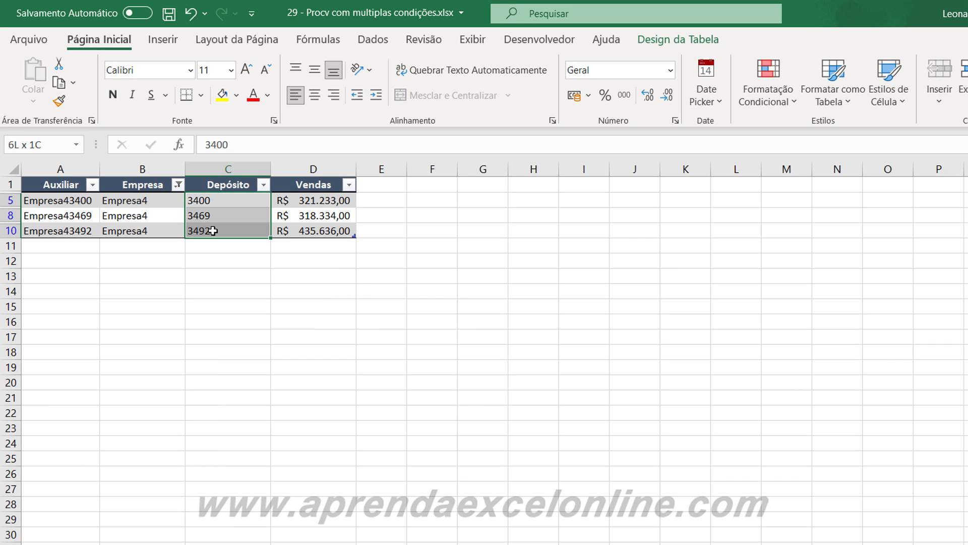
pyautogui.click(207, 217)
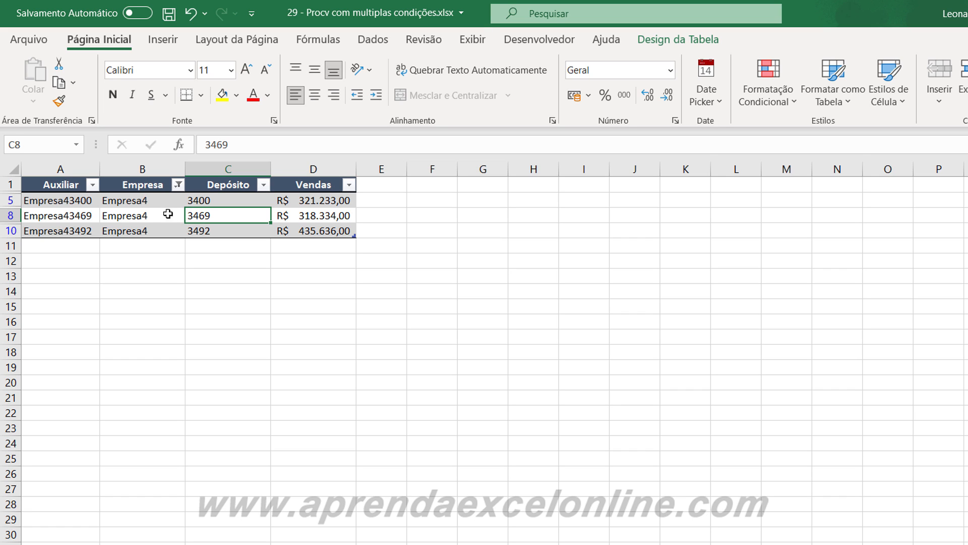
pyautogui.click(145, 202)
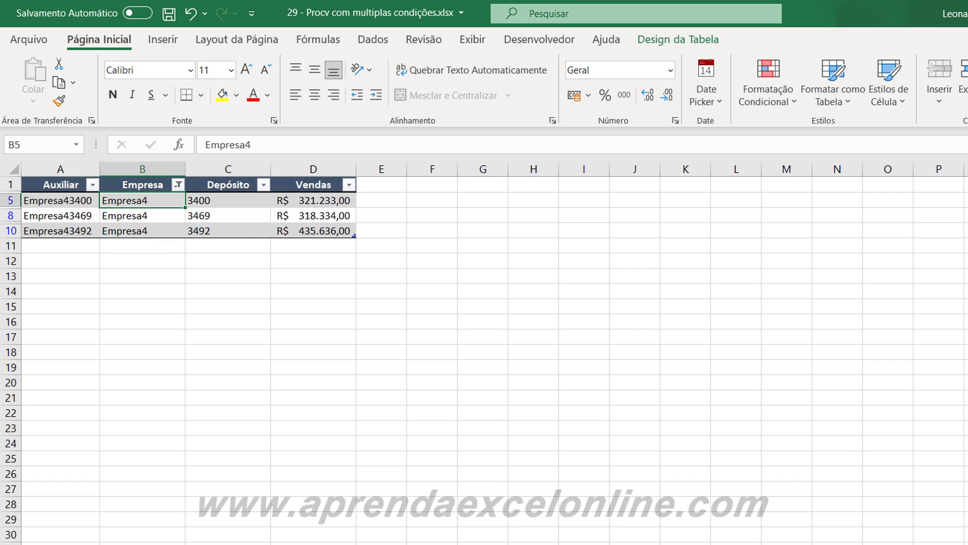
pyautogui.hotkey('ctrl', 'pageup')
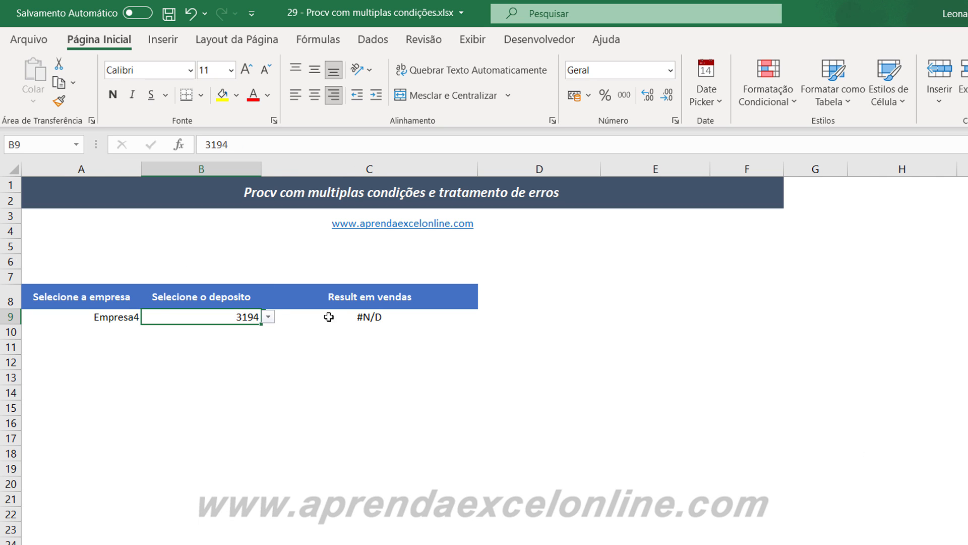
pyautogui.click(117, 315)
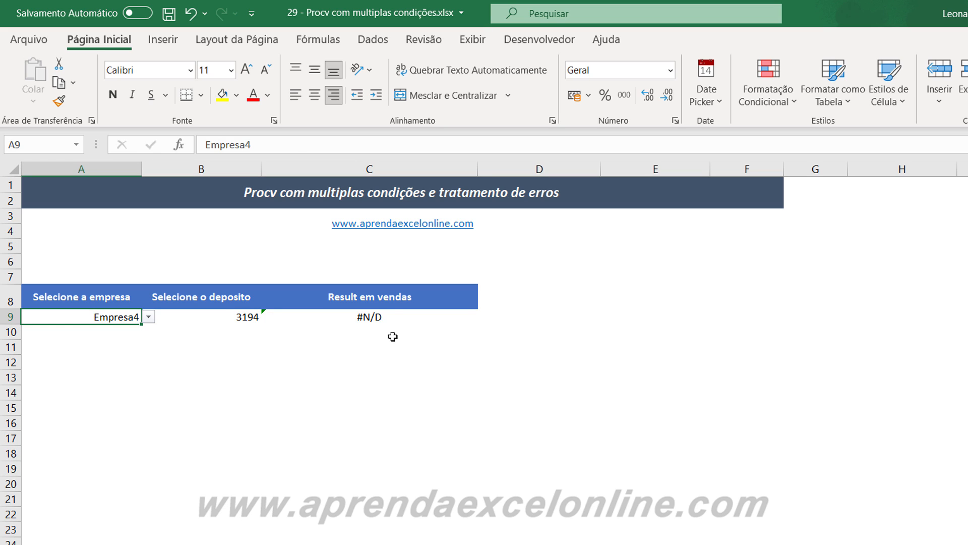
# Step: Start wrapping the PROCV formula in C9 in the SEERRO function
pyautogui.click(391, 318)
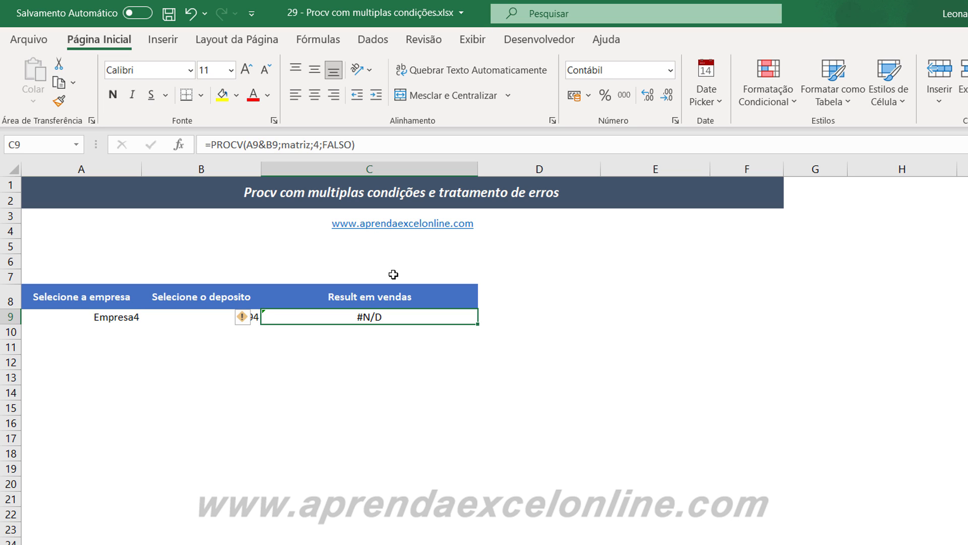
pyautogui.click(212, 145)
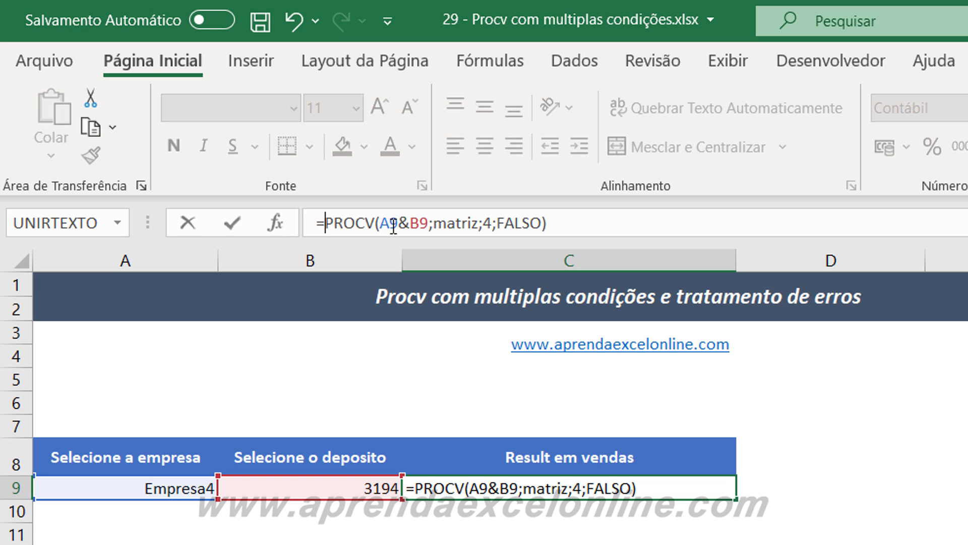
pyautogui.write('see')
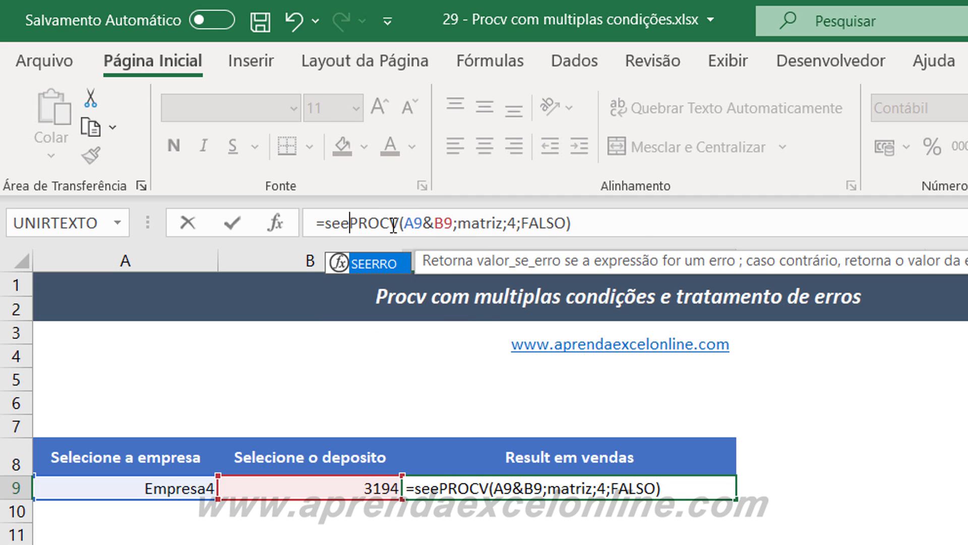
pyautogui.press('Tab')
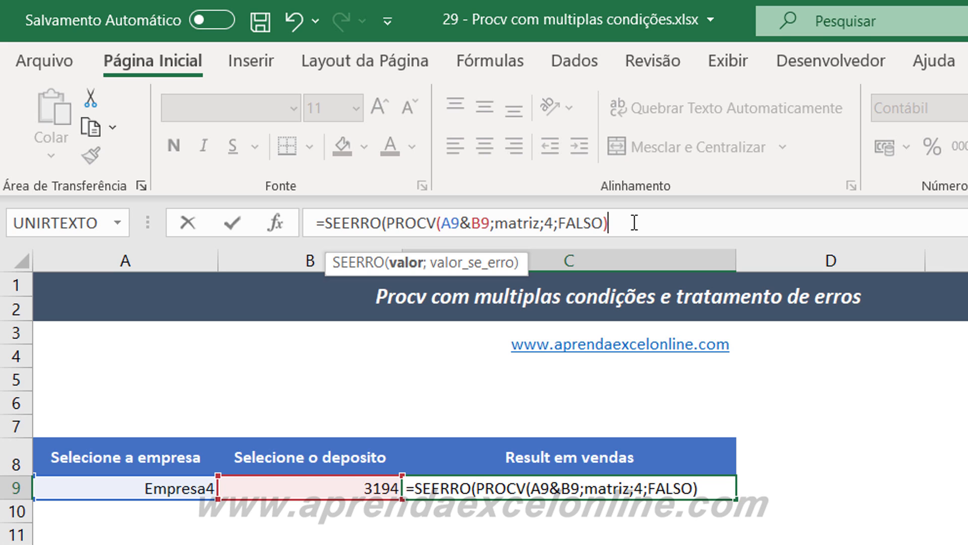
# Step: Complete SEERRO in C9 with the error text "O depósito selecionado não pertence a empresa selecionada" and commit the formula
pyautogui.write(';')
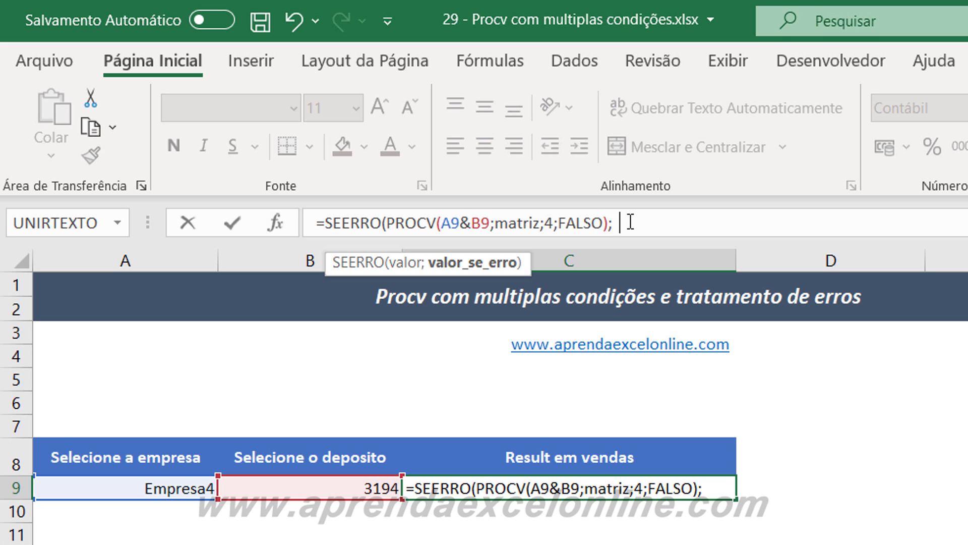
pyautogui.write('""')
pyautogui.press('Left')
pyautogui.write('O cdp')
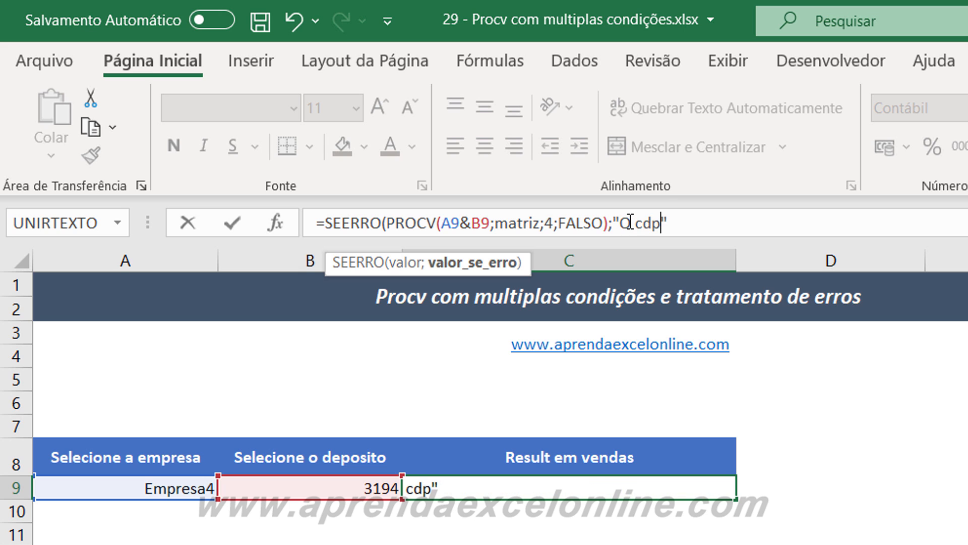
pyautogui.press('BackSpace')
pyautogui.press('BackSpace')
pyautogui.press('BackSpace')
pyautogui.write('depósito selec')
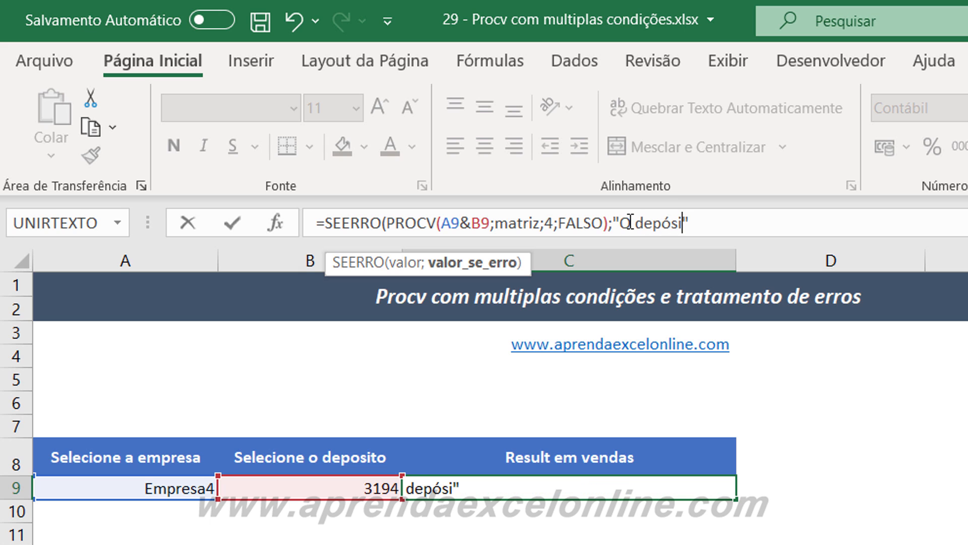
pyautogui.write('ionado não pertence')
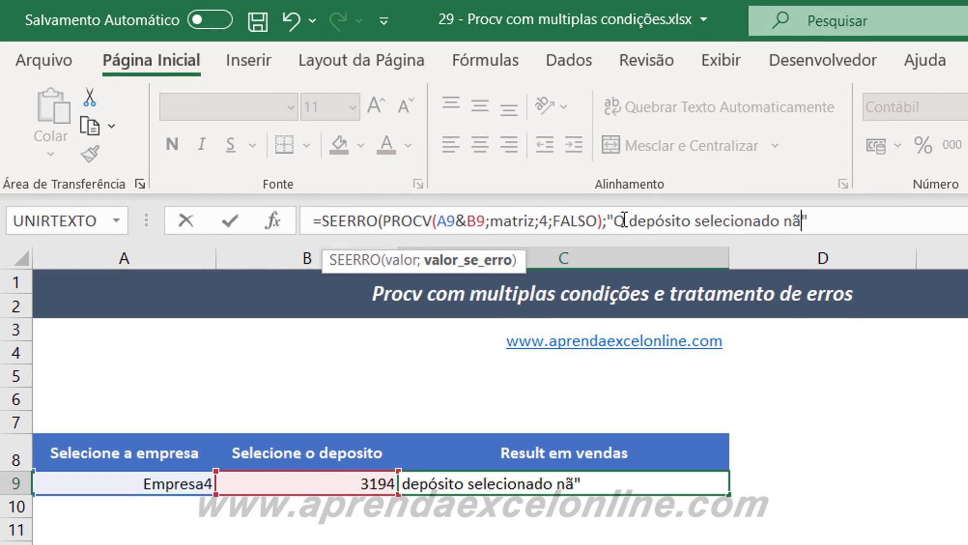
pyautogui.write(' a empresa selecionada"')
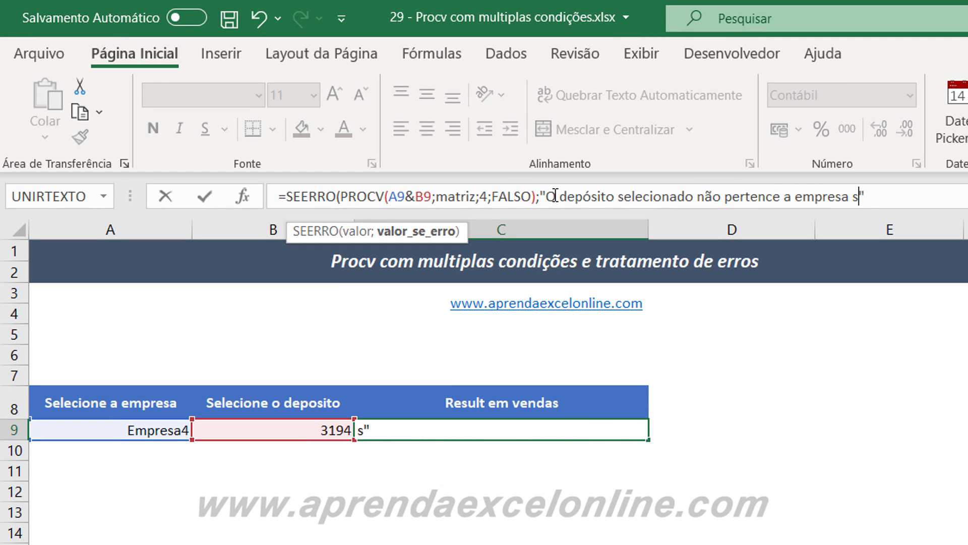
pyautogui.write(')')
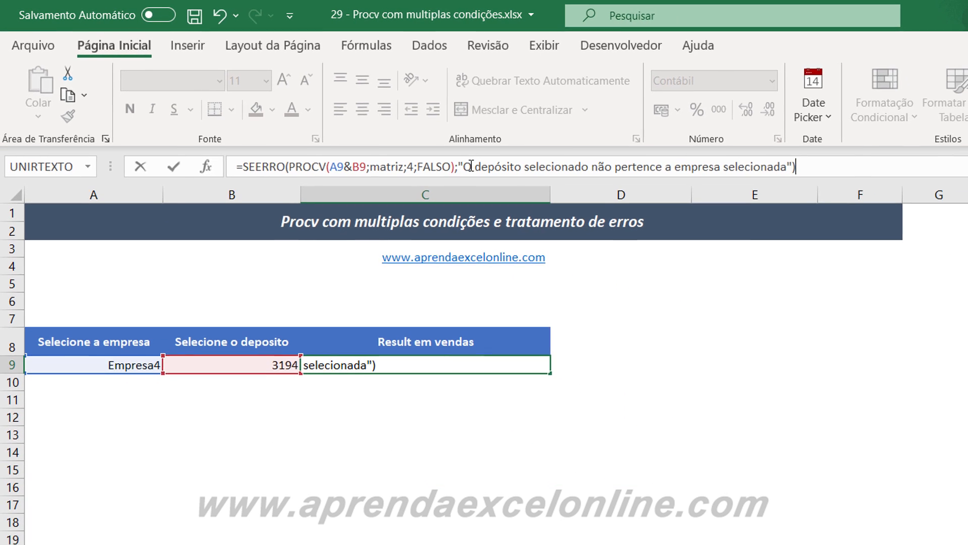
pyautogui.press('Return')
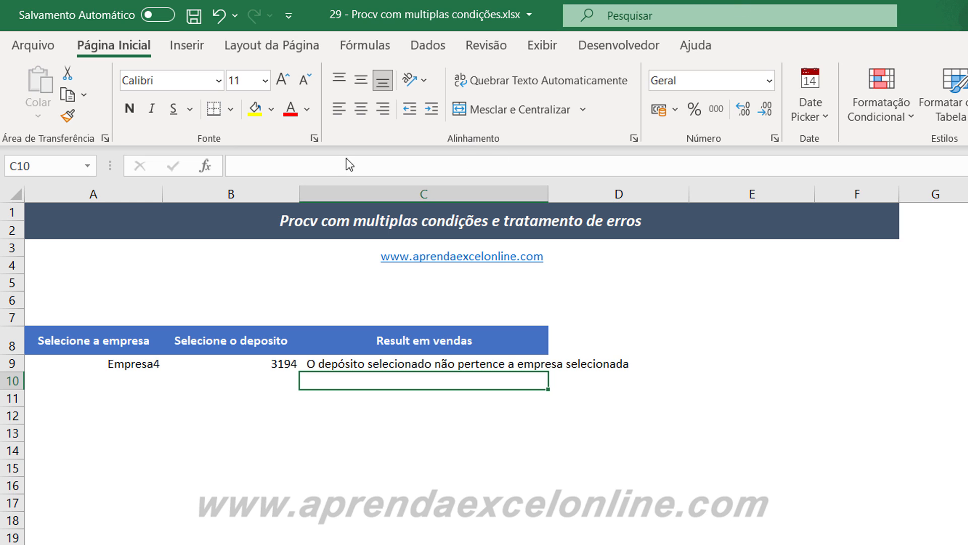
# Step: AutoFit column C to the width of the error text and inspect the formula in C9
pyautogui.doubleClick(548, 194)
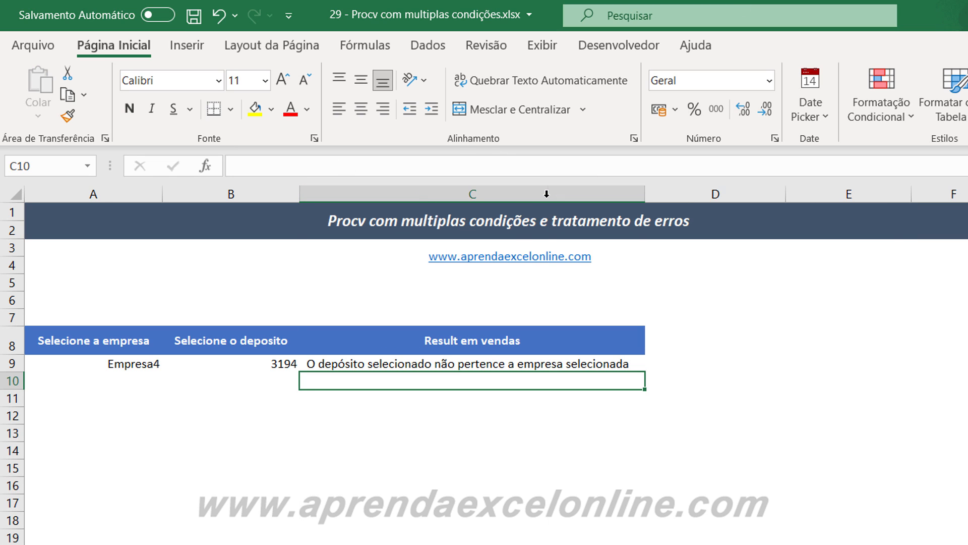
pyautogui.click(502, 437)
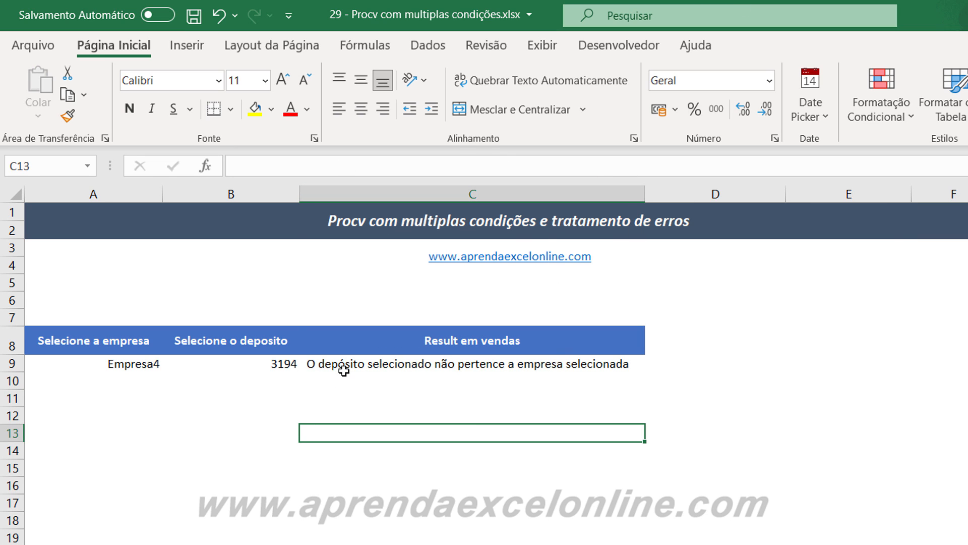
pyautogui.click(357, 367)
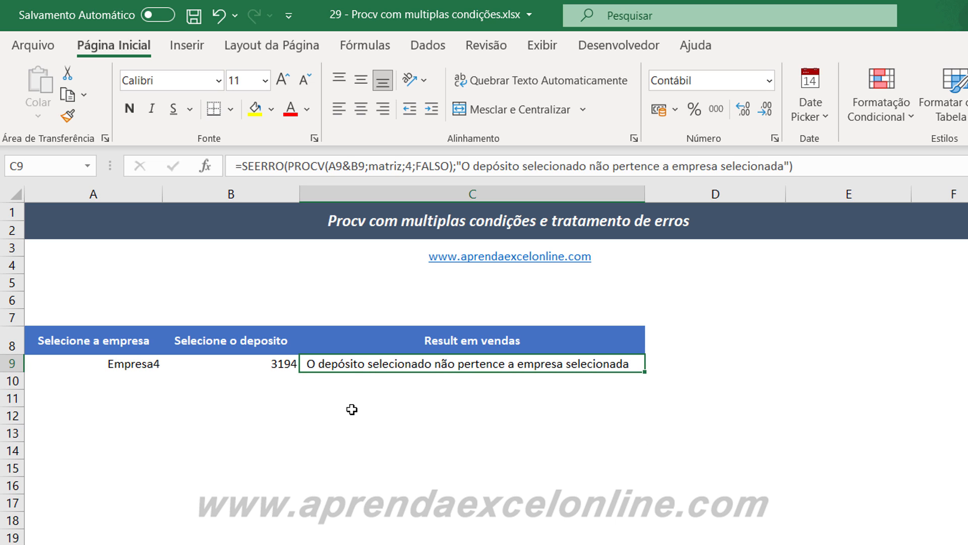
# Step: Choose Empresa3 as the company in A9, keeping 3194 as the deposit
pyautogui.click(288, 361)
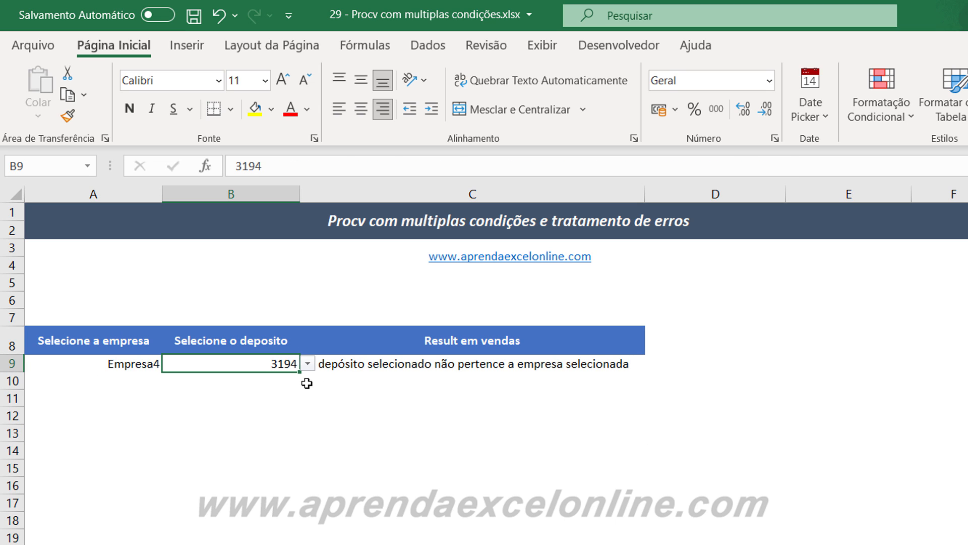
pyautogui.click(308, 364)
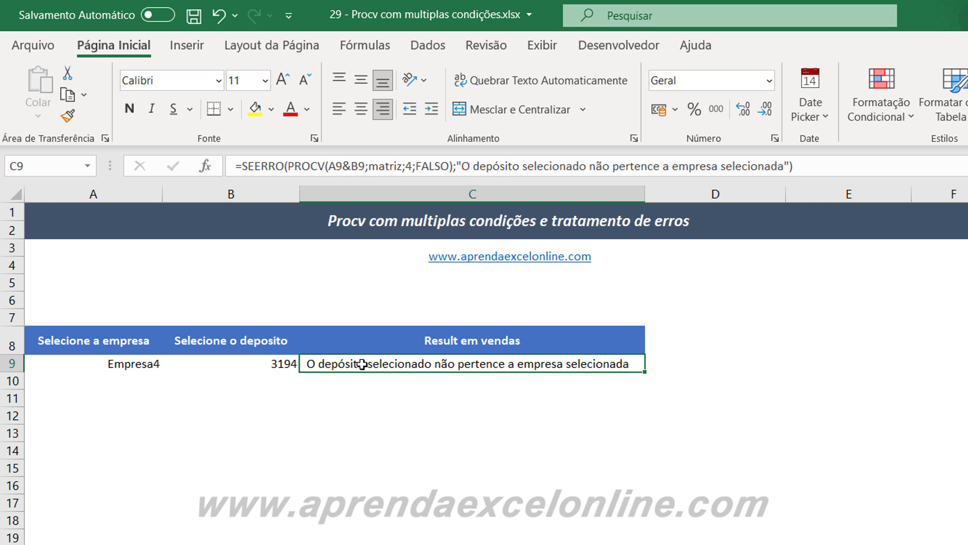
pyautogui.click(138, 366)
pyautogui.click(171, 363)
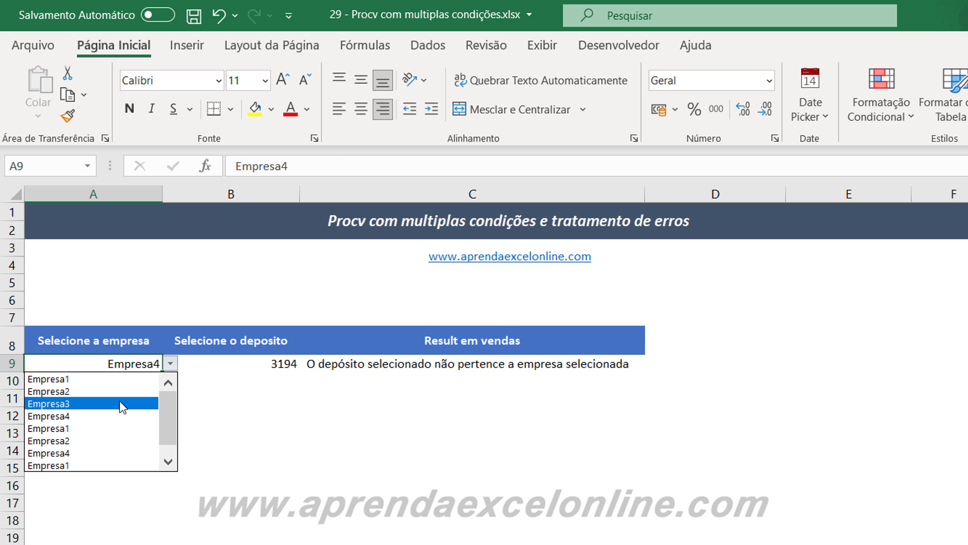
pyautogui.click(119, 403)
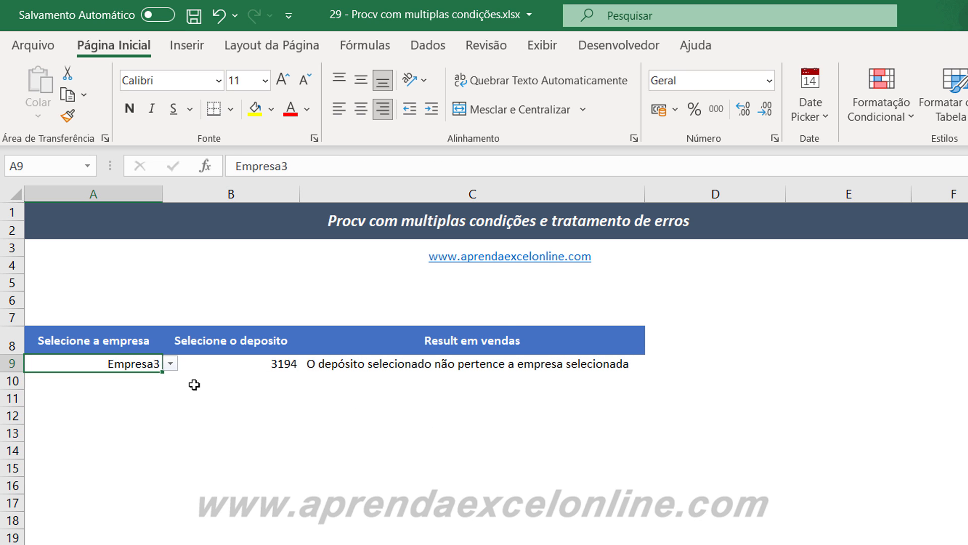
# Step: Test a matching combination by choosing 3300 as the deposit in B9 and checking the sales result in C9
pyautogui.click(283, 367)
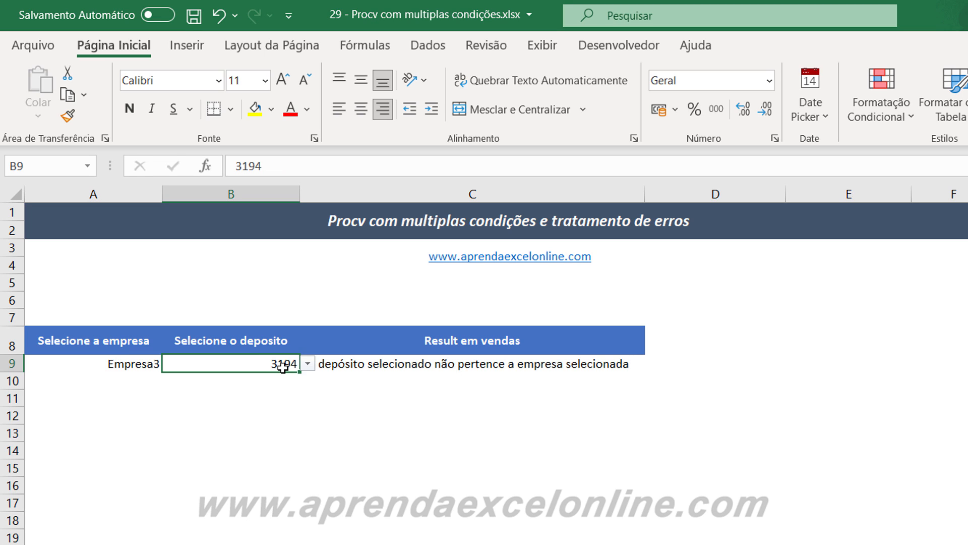
pyautogui.click(308, 365)
pyautogui.scroll(1, 311, 425)
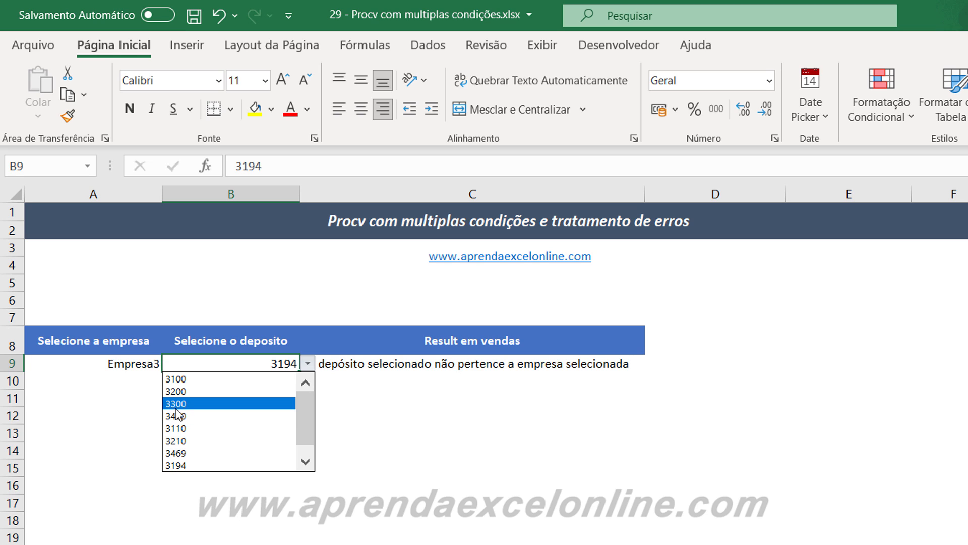
pyautogui.press('Escape')
pyautogui.click(479, 428)
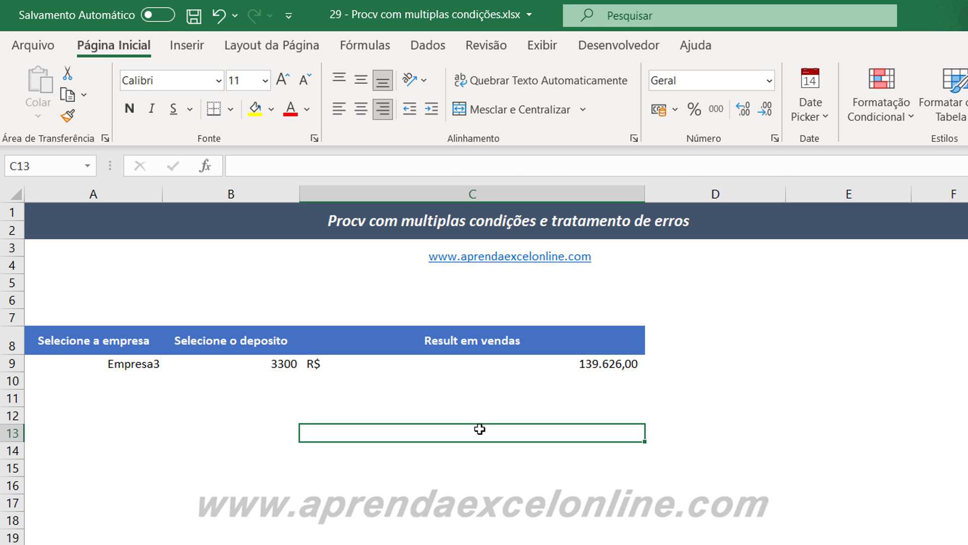
pyautogui.click(627, 366)
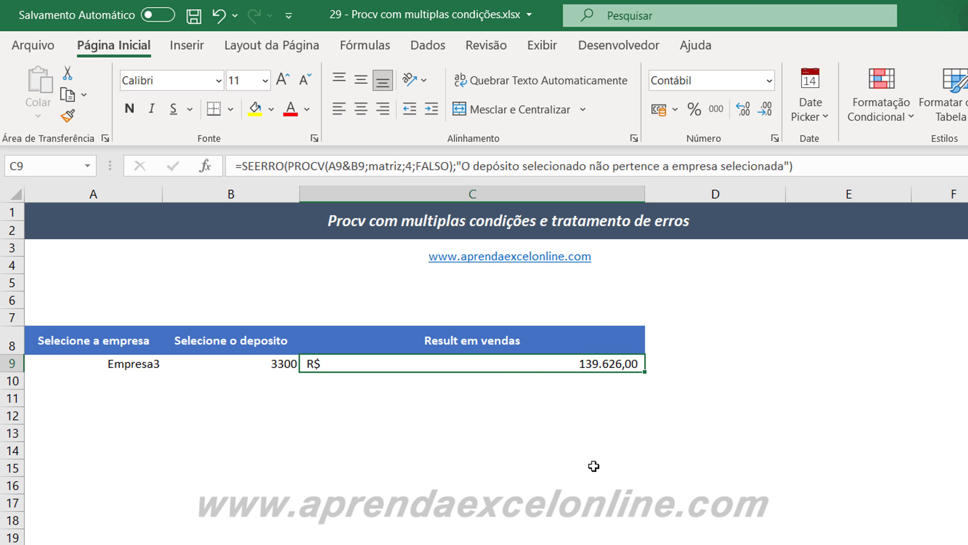
# Step: Test the error handling by choosing 3210 as the deposit in B9 and checking the result in C9
pyautogui.click(262, 364)
pyautogui.click(306, 364)
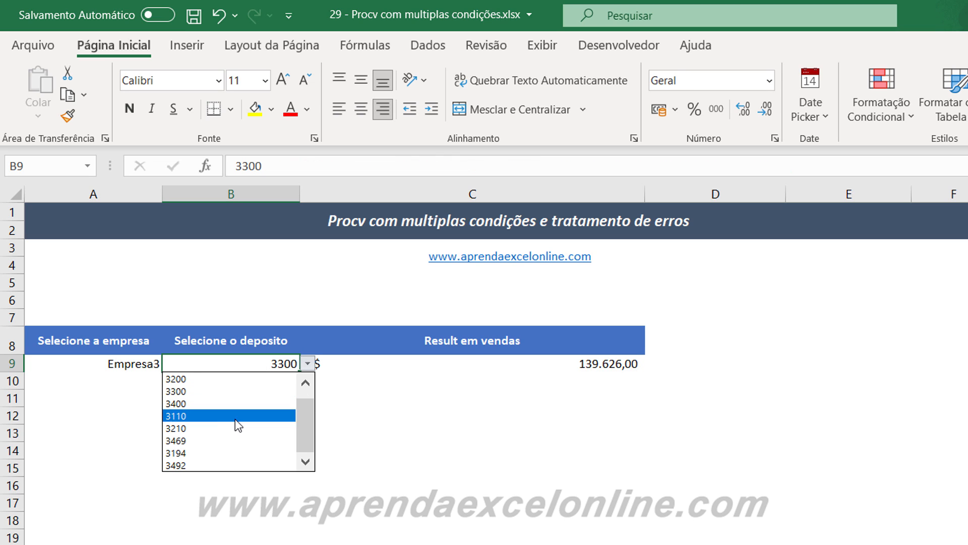
pyautogui.click(220, 428)
pyautogui.click(386, 452)
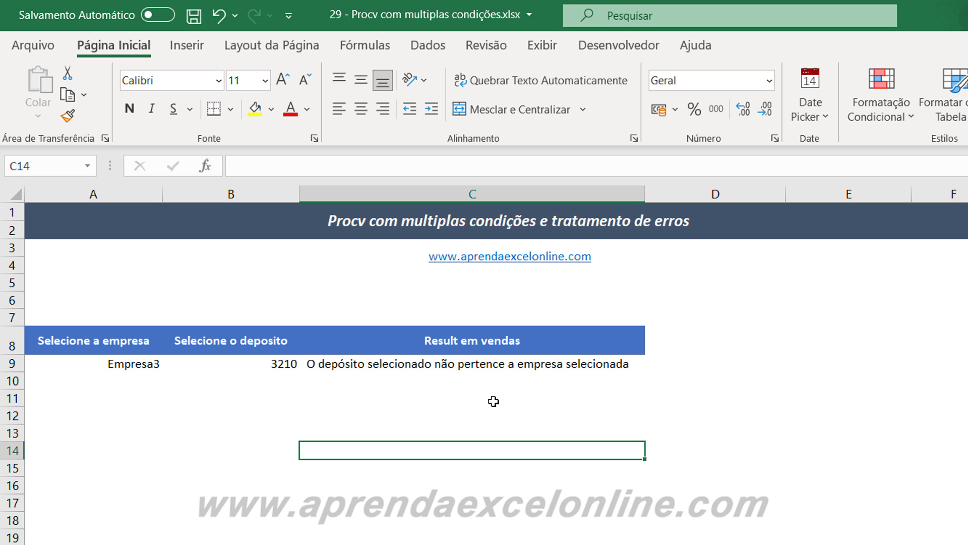
pyautogui.click(578, 368)
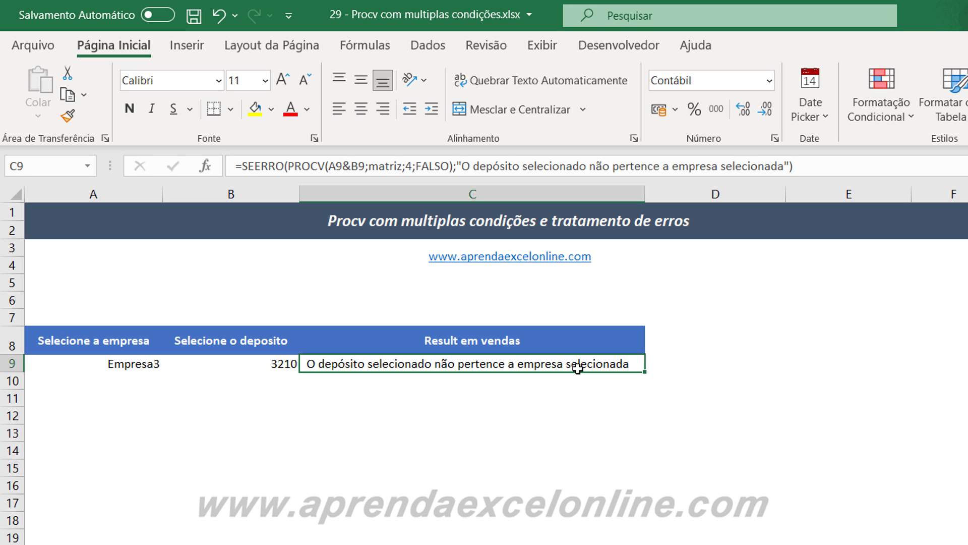